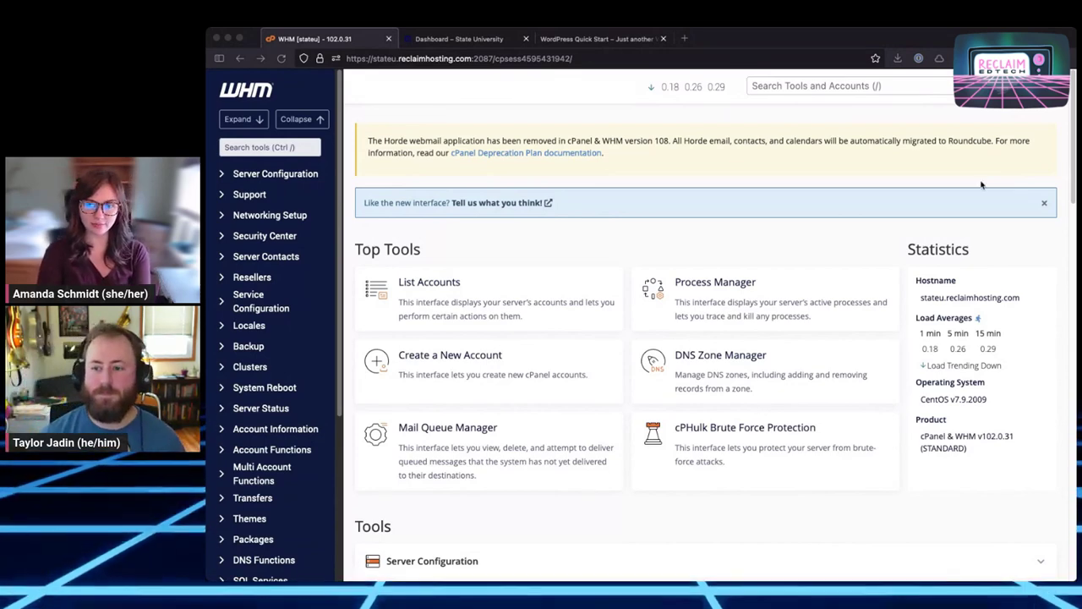
# Find the Installatron Applications Installer plugin by searching for "installatron" and open its list of installed applications.
pyautogui.click(845, 86)
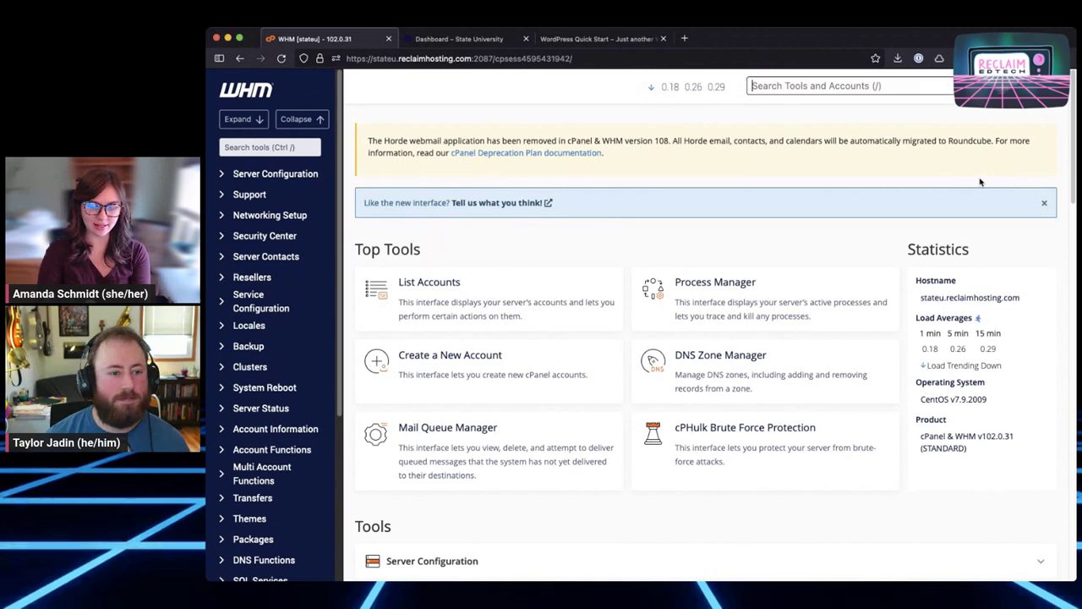
pyautogui.click(308, 145)
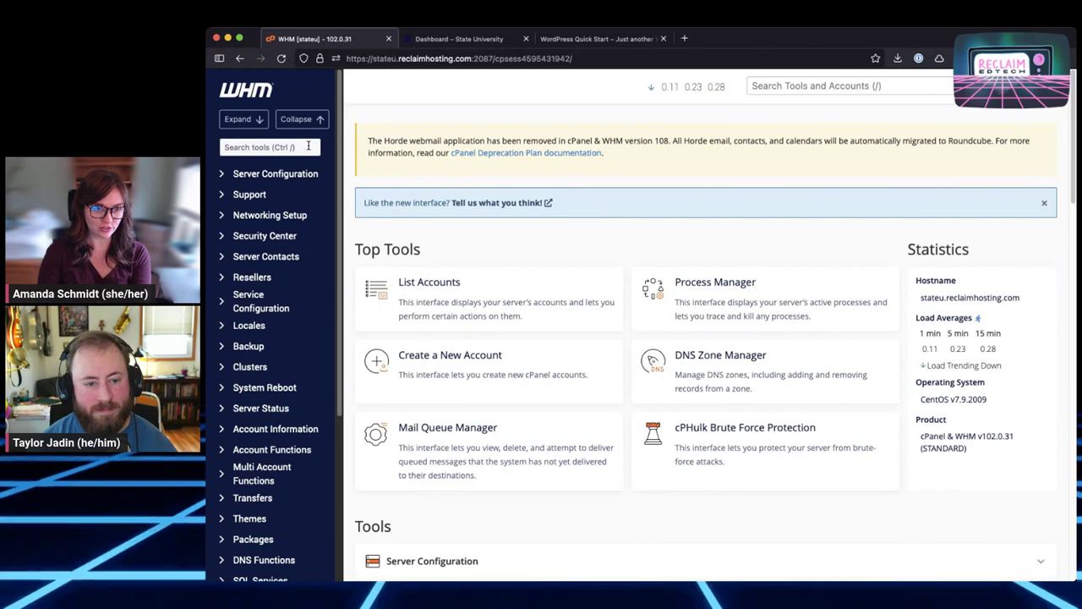
pyautogui.write('installatr')
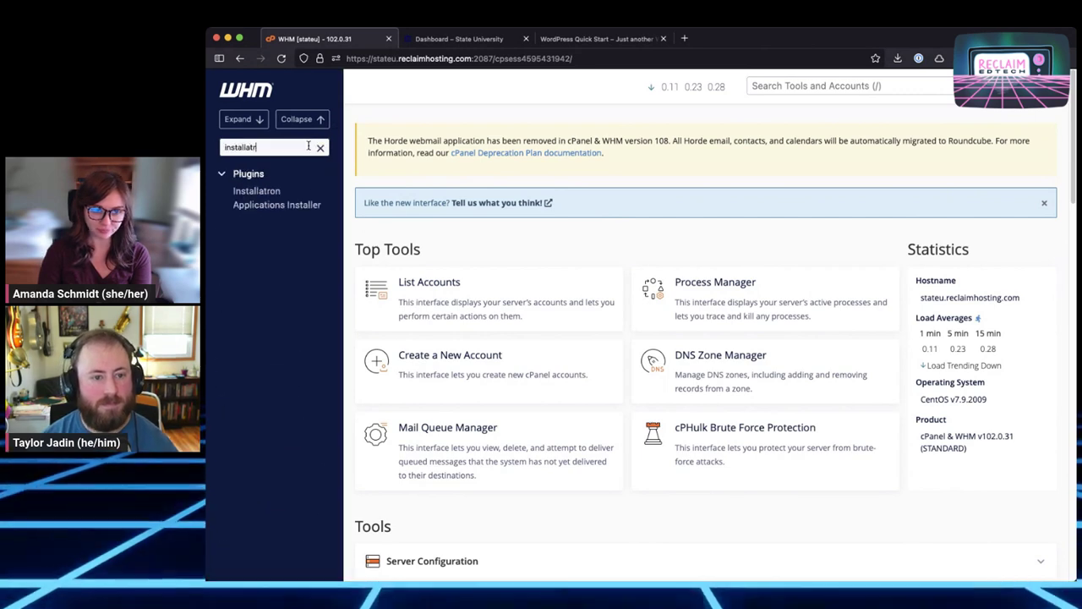
pyautogui.write('on')
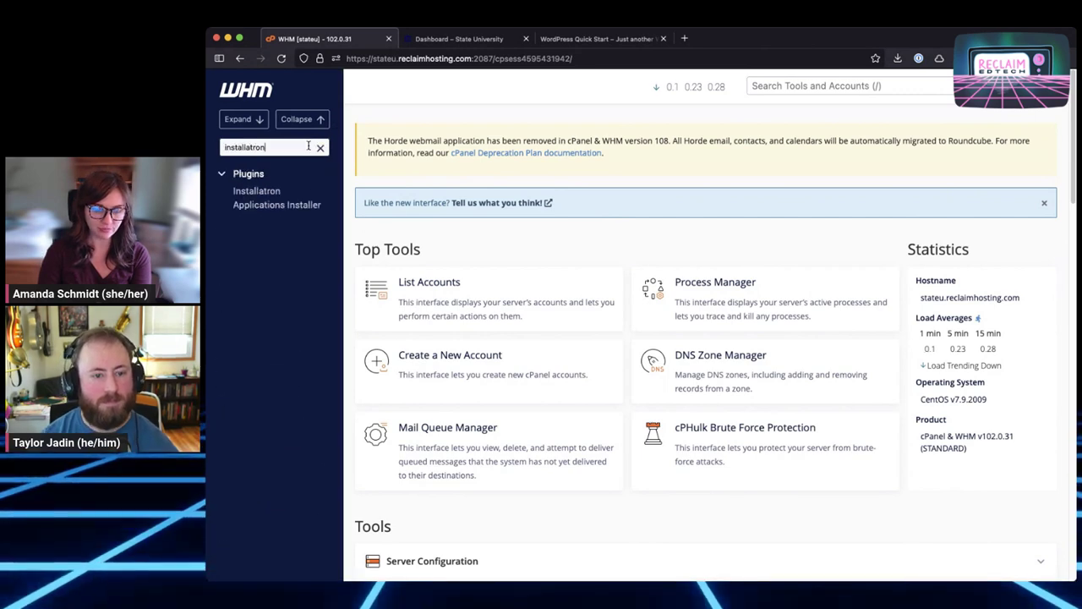
pyautogui.click(289, 202)
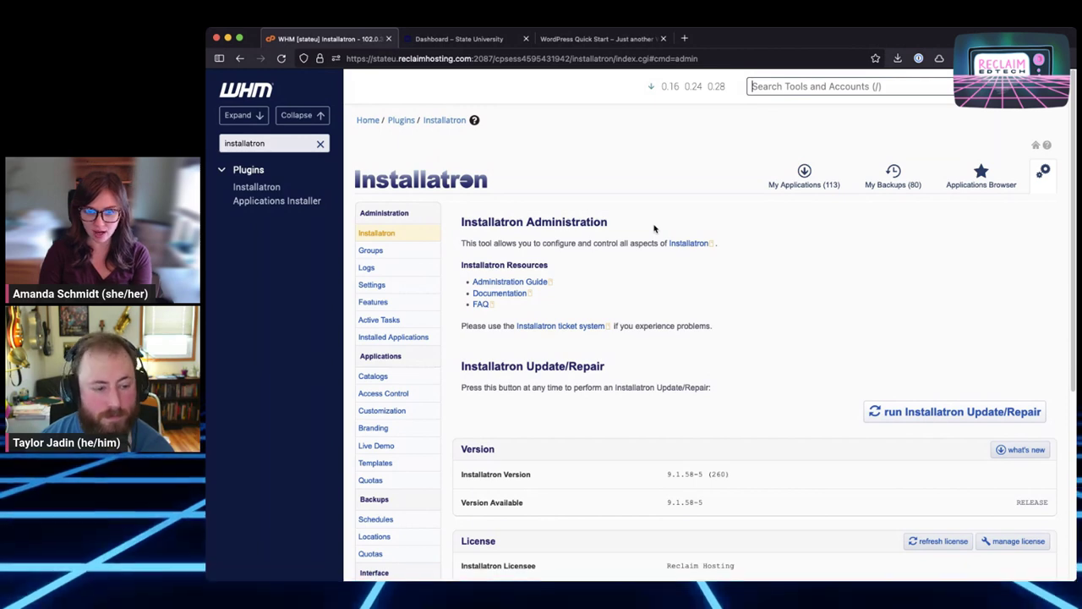
pyautogui.press('/')
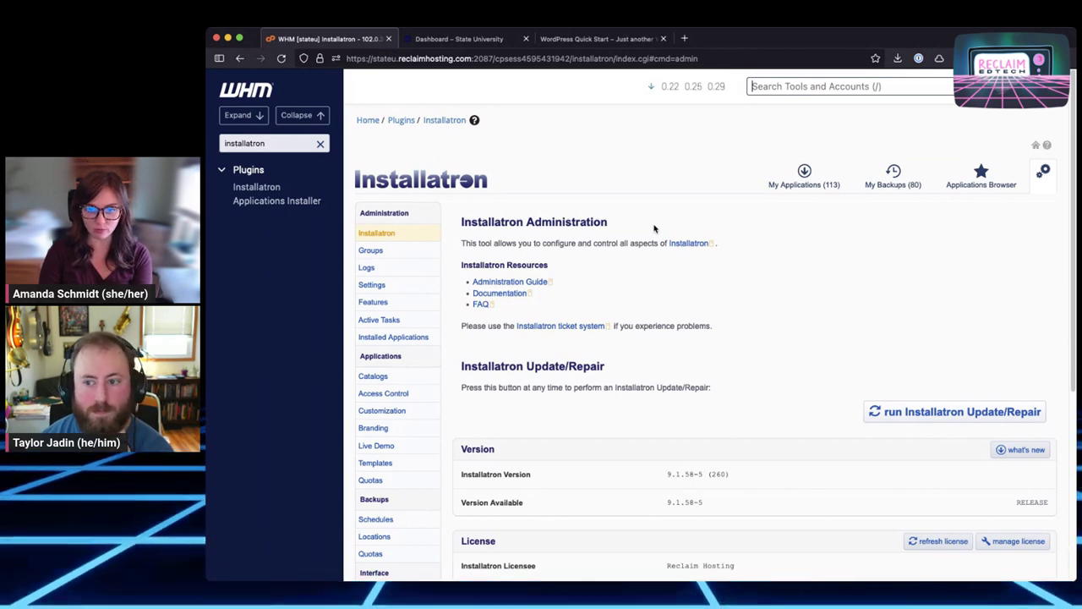
pyautogui.click(786, 186)
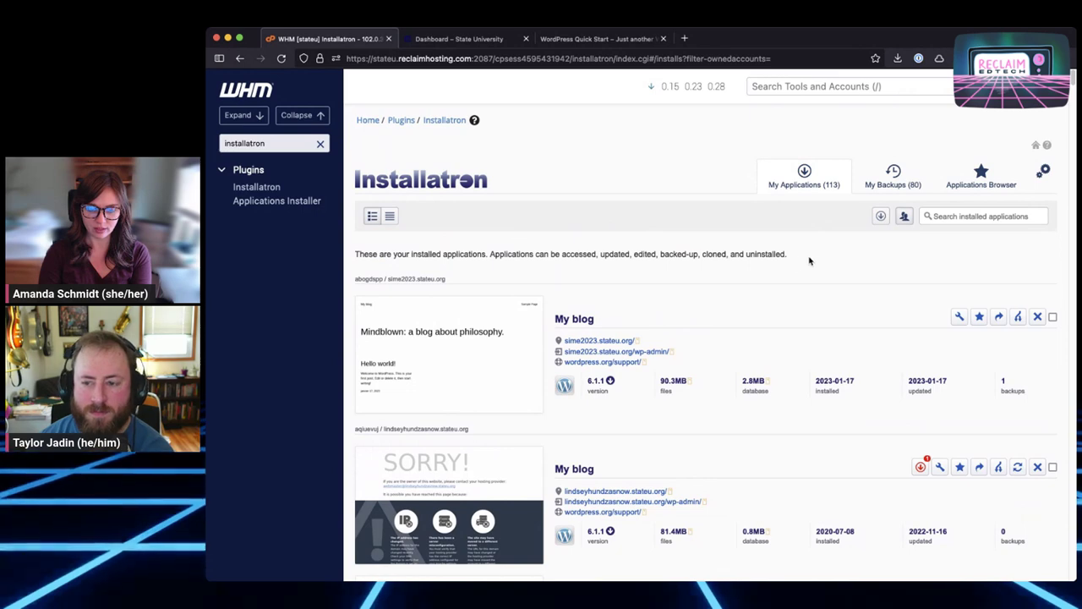
# Filter the installed applications by the site owner's first name, examine the matching sites, and clear the filter.
pyautogui.click(958, 215)
pyautogui.write('taylor')
pyautogui.press('Return')
pyautogui.scroll(-5, 817, 306)
pyautogui.scroll(-1, 734, 378)
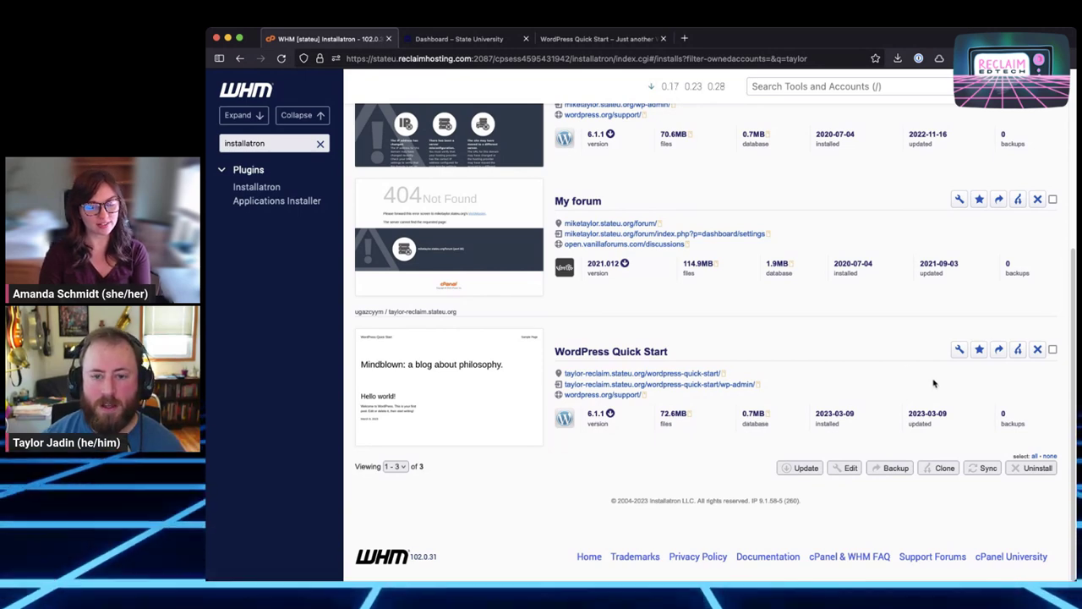
pyautogui.scroll(3, 933, 381)
pyautogui.scroll(2, 933, 380)
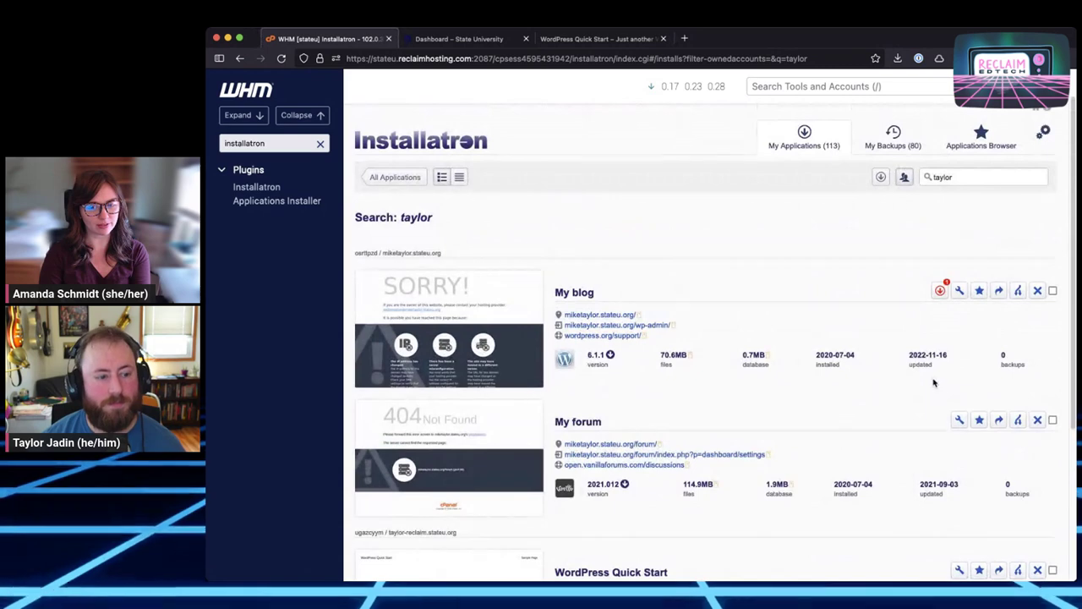
pyautogui.scroll(-2, 934, 381)
pyautogui.scroll(3, 929, 372)
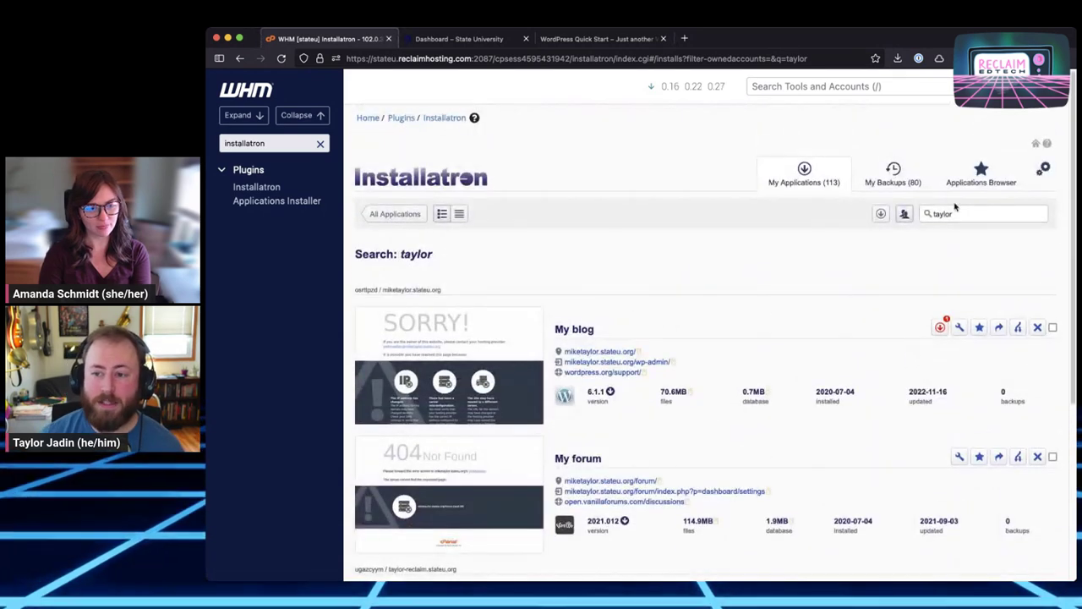
pyautogui.doubleClick(953, 211)
pyautogui.press('BackSpace')
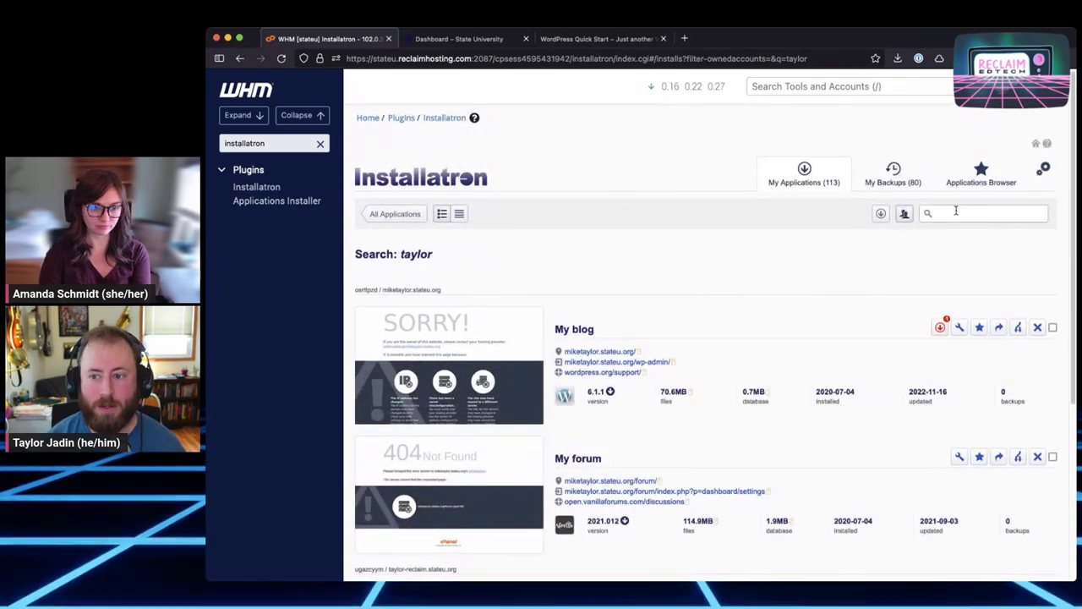
pyautogui.press('Return')
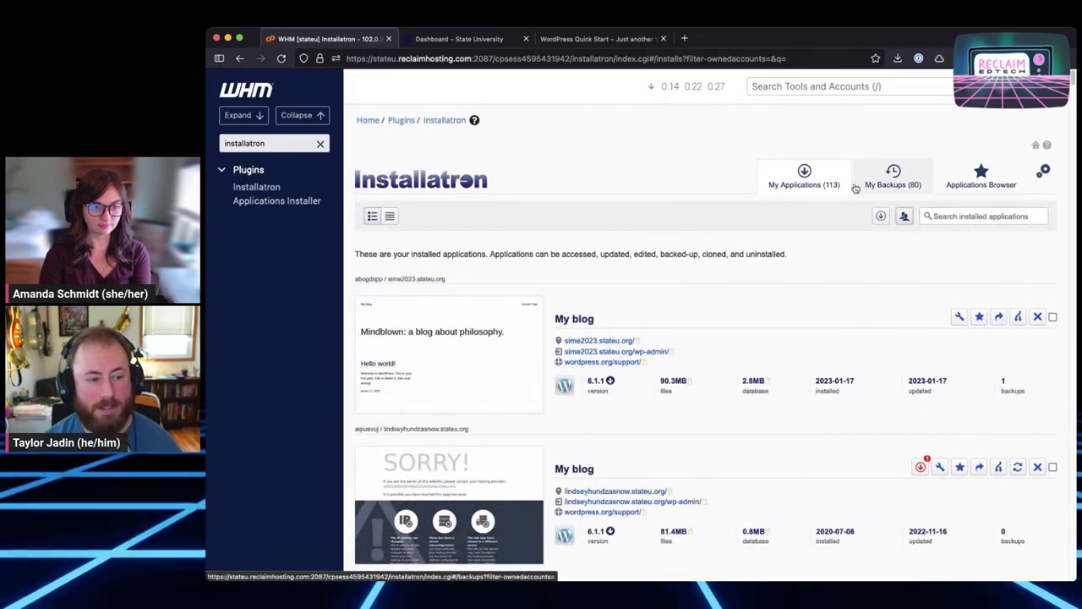
# Filter the installed applications by the owner's first name and start cloning the WordPress Quick Start site.
pyautogui.click(972, 213)
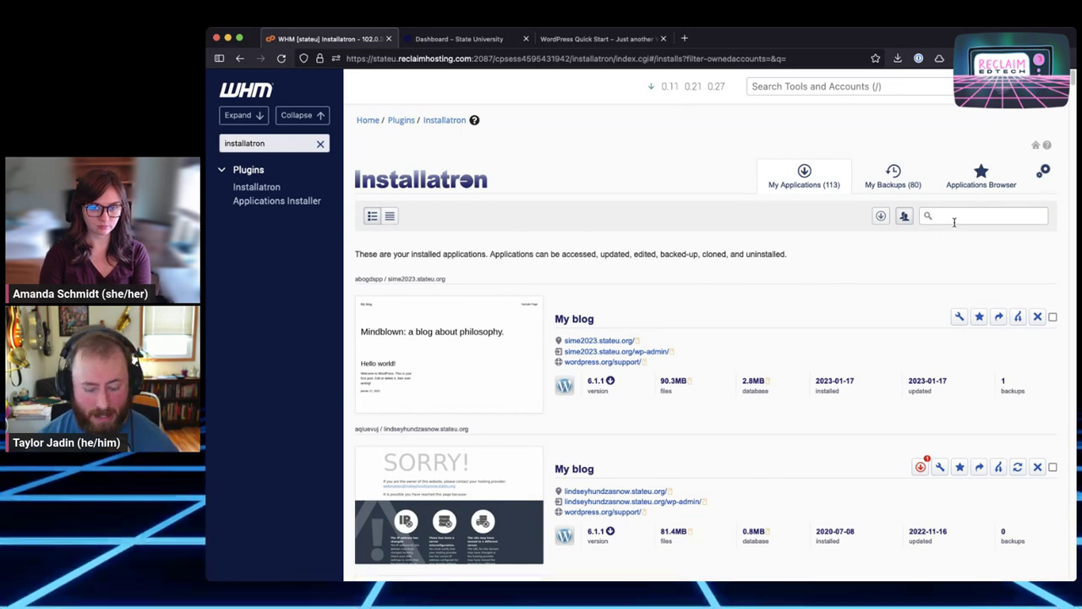
pyautogui.click(953, 218)
pyautogui.write('taylor')
pyautogui.press('Return')
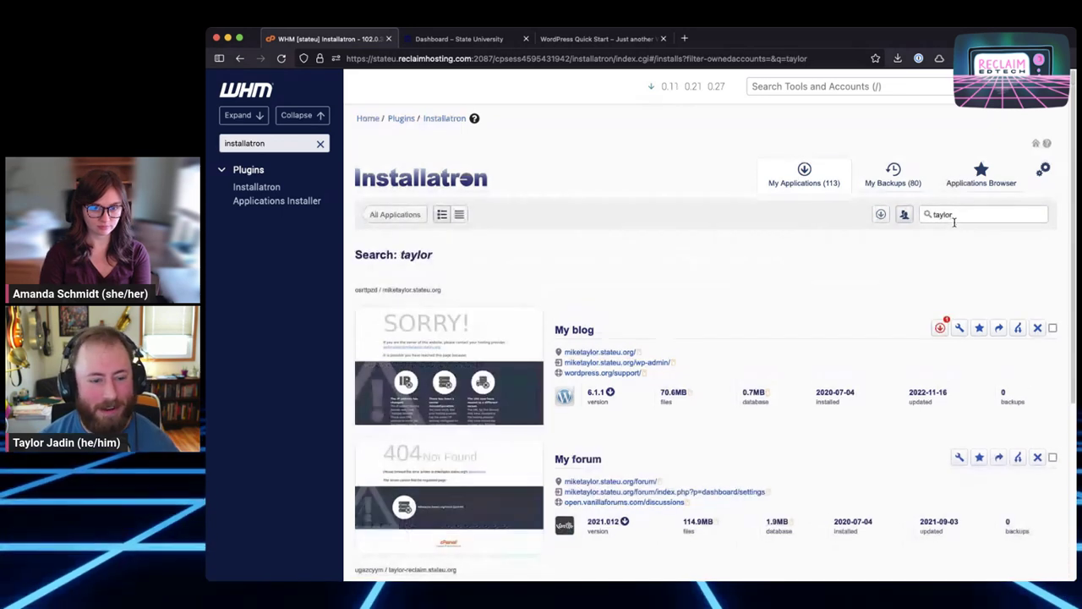
pyautogui.scroll(-6, 930, 228)
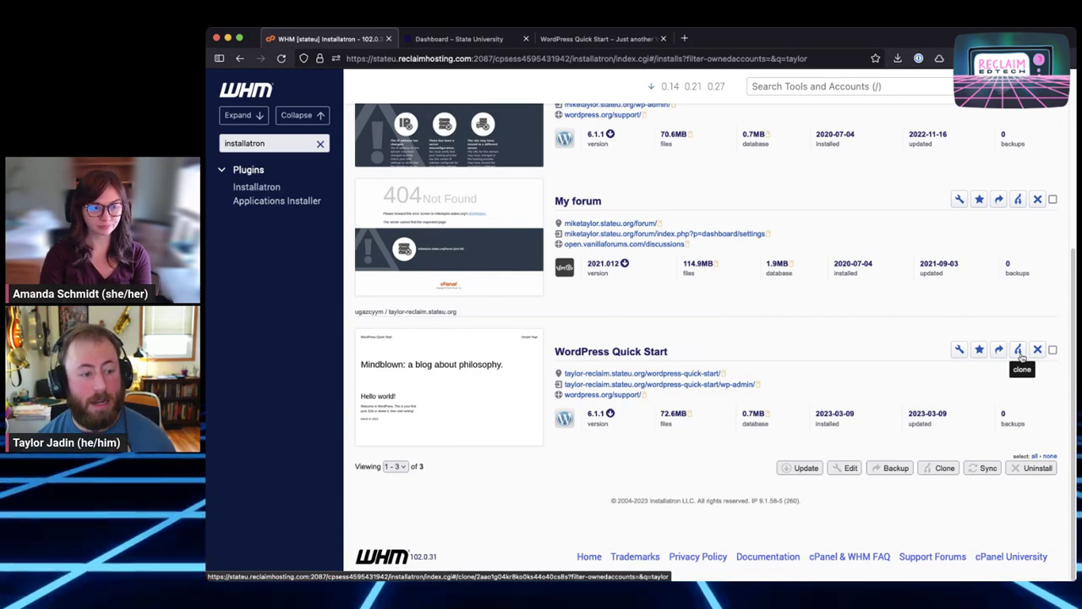
pyautogui.click(1020, 353)
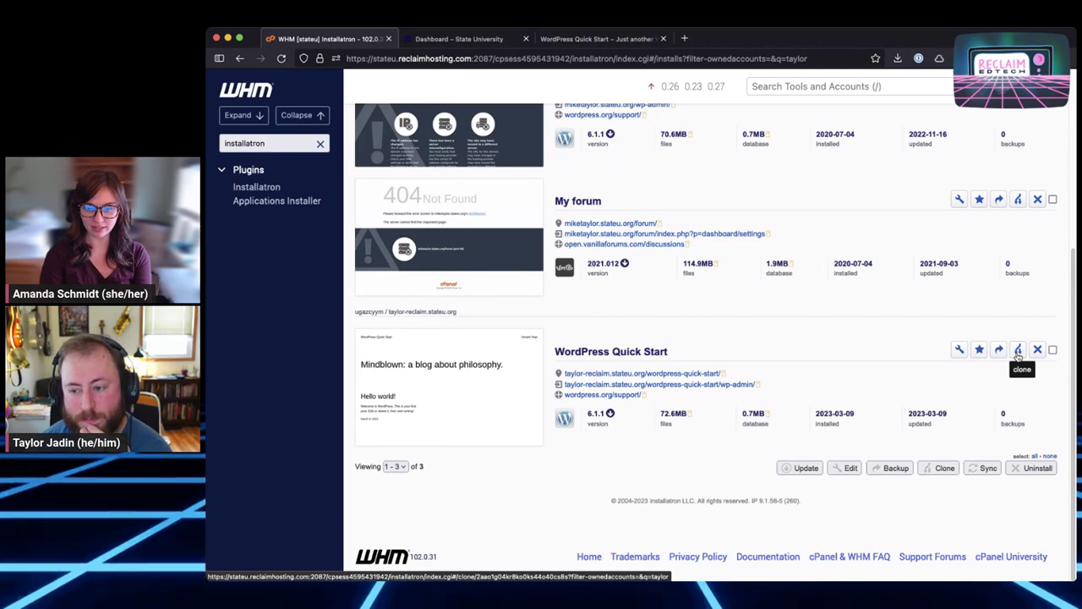
pyautogui.click(1017, 351)
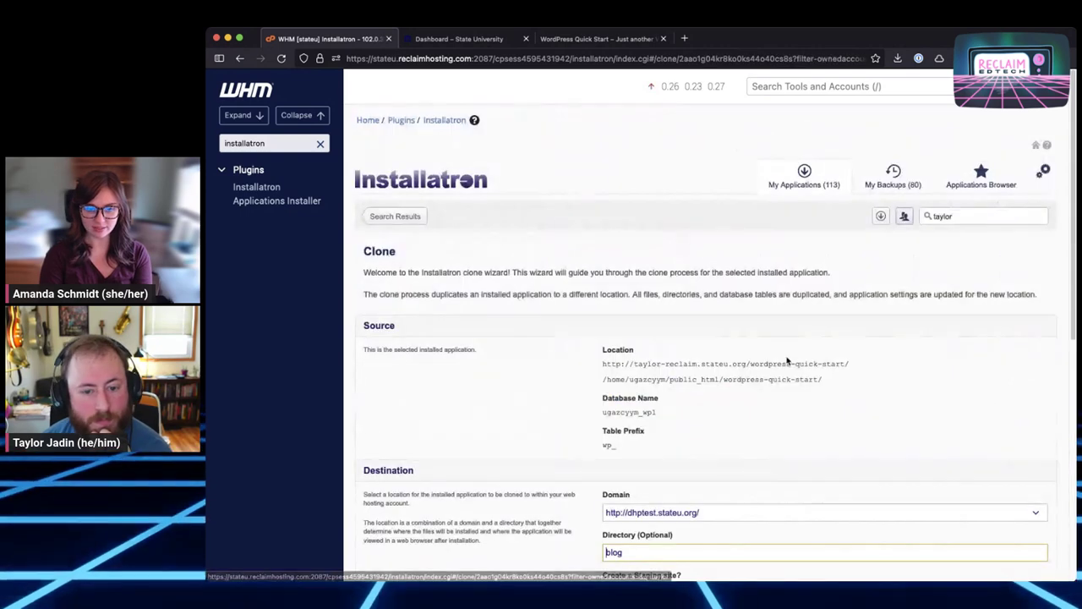
# Examine the clone wizard's source details and the list of domains available as the clone's destination.
pyautogui.scroll(-3, 758, 338)
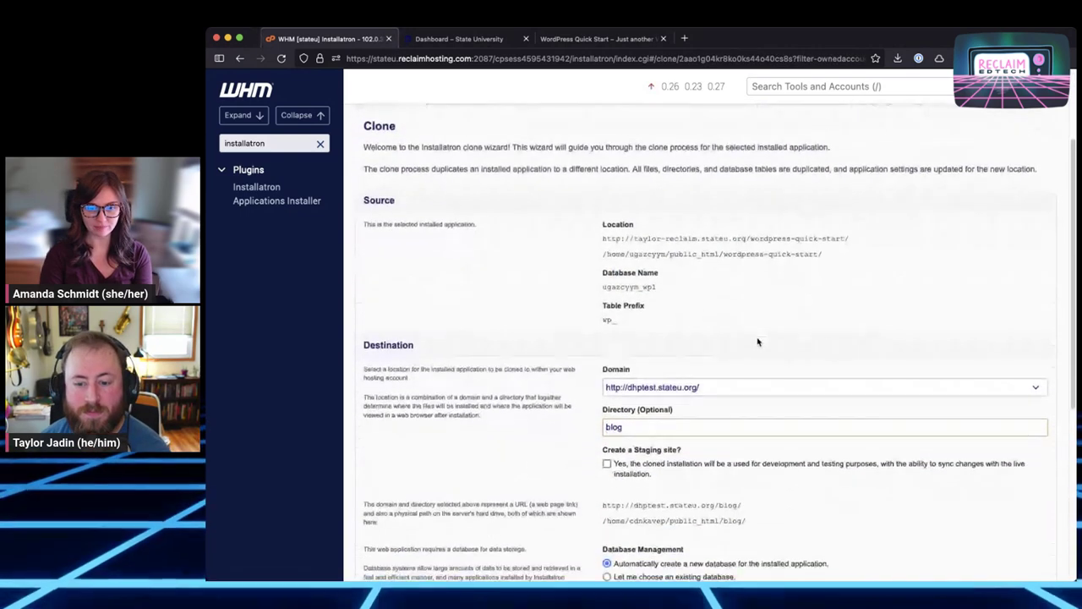
pyautogui.scroll(-1, 757, 341)
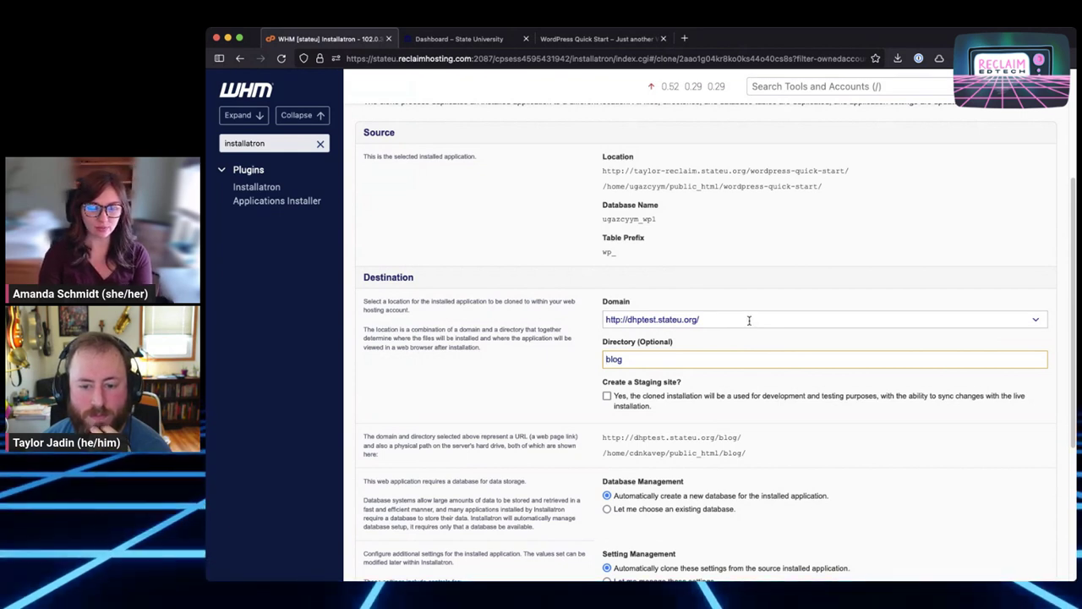
pyautogui.click(749, 320)
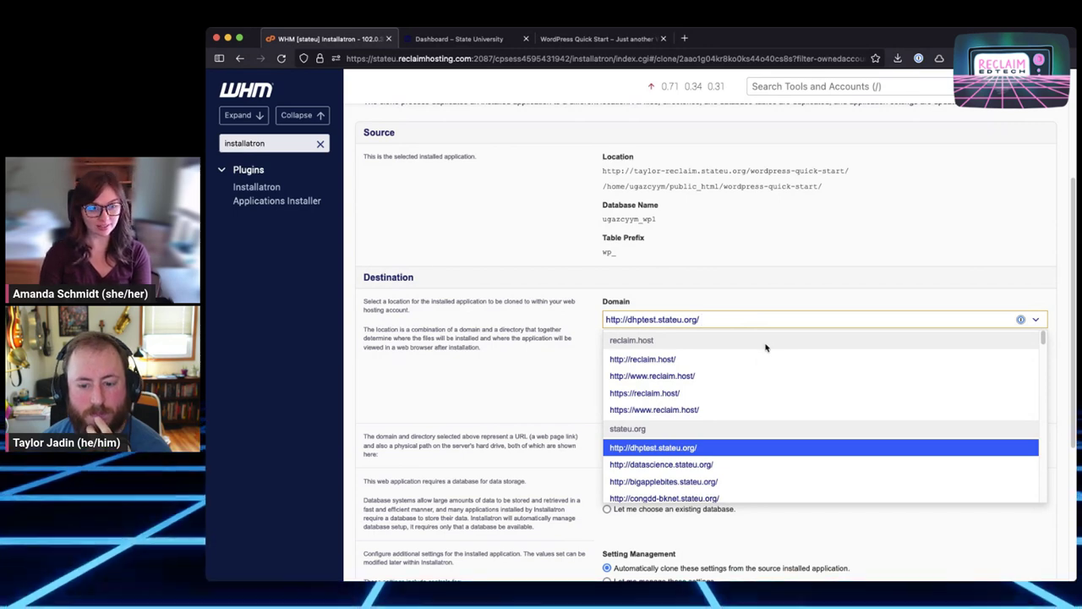
pyautogui.scroll(-15, 766, 349)
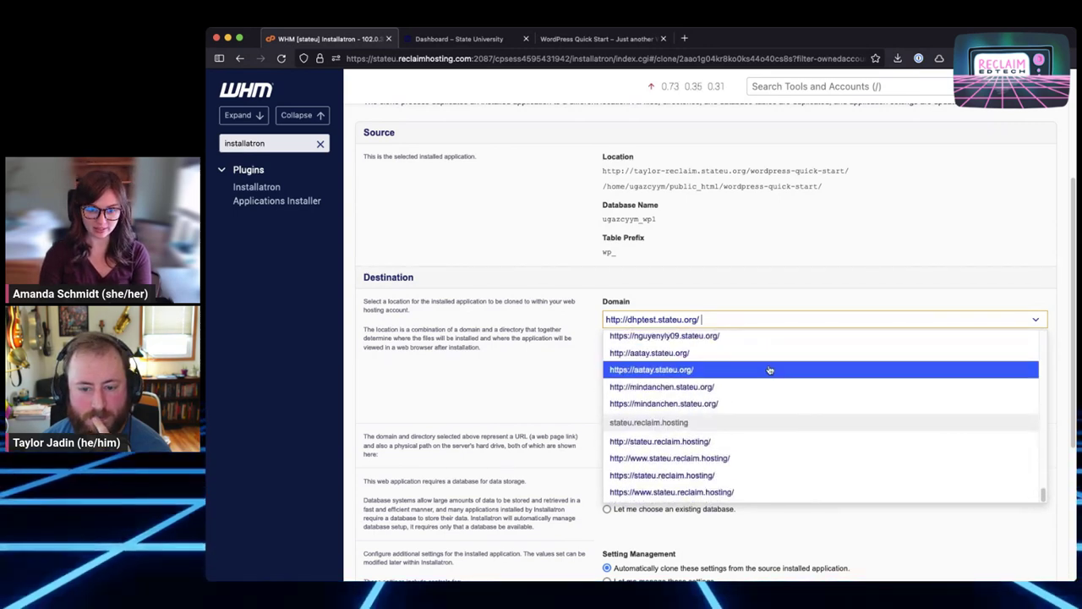
pyautogui.scroll(-5, 765, 376)
pyautogui.scroll(6, 519, 382)
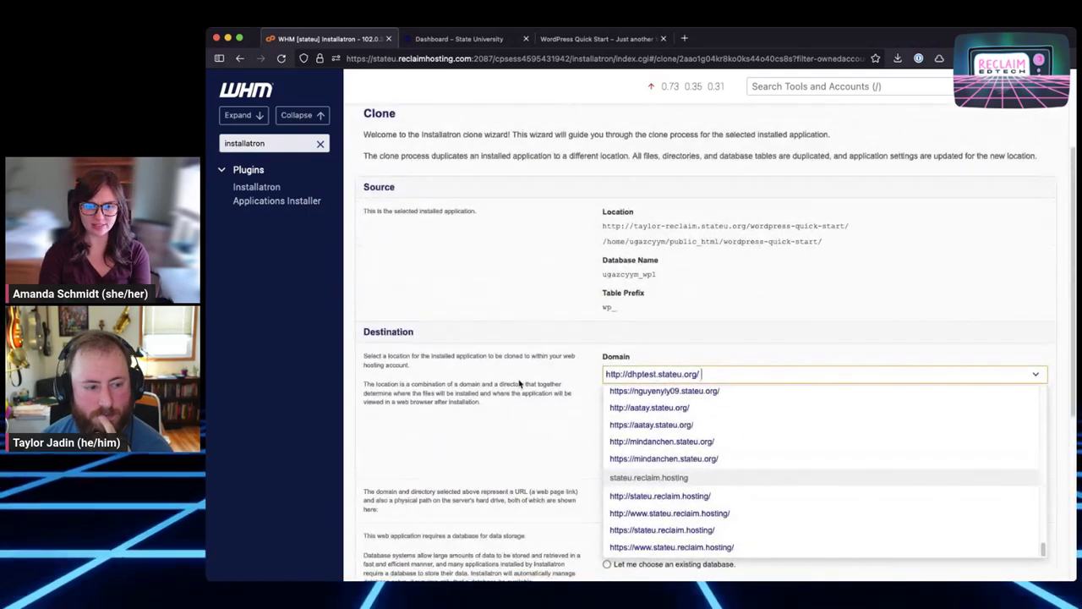
pyautogui.scroll(-1, 519, 381)
pyautogui.scroll(3, 851, 447)
pyautogui.scroll(5, 851, 446)
pyautogui.scroll(5, 851, 447)
pyautogui.scroll(8, 848, 446)
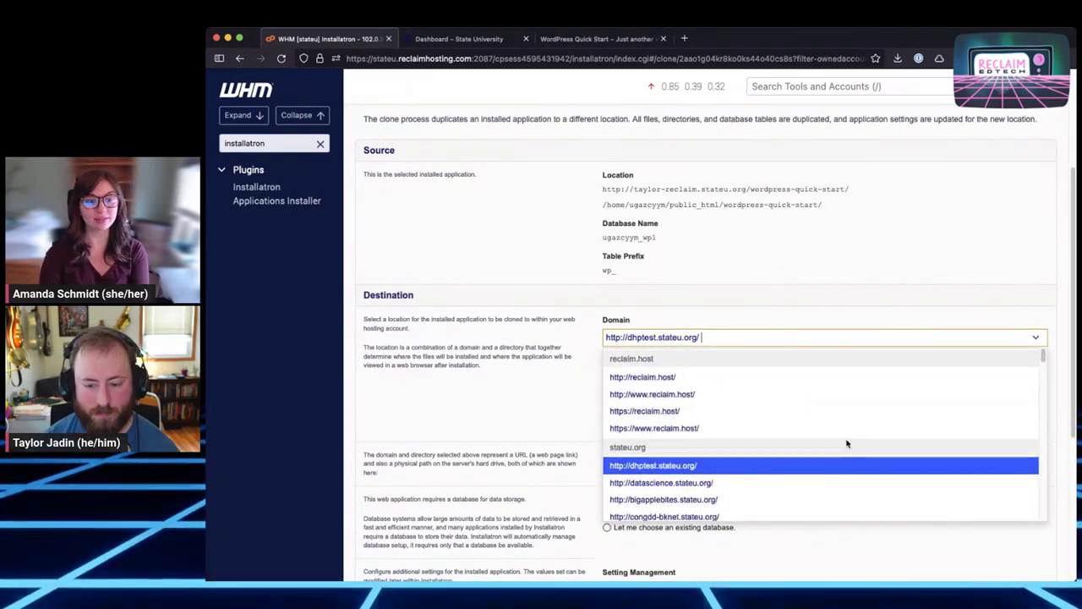
pyautogui.scroll(-1, 858, 446)
pyautogui.scroll(-2, 858, 446)
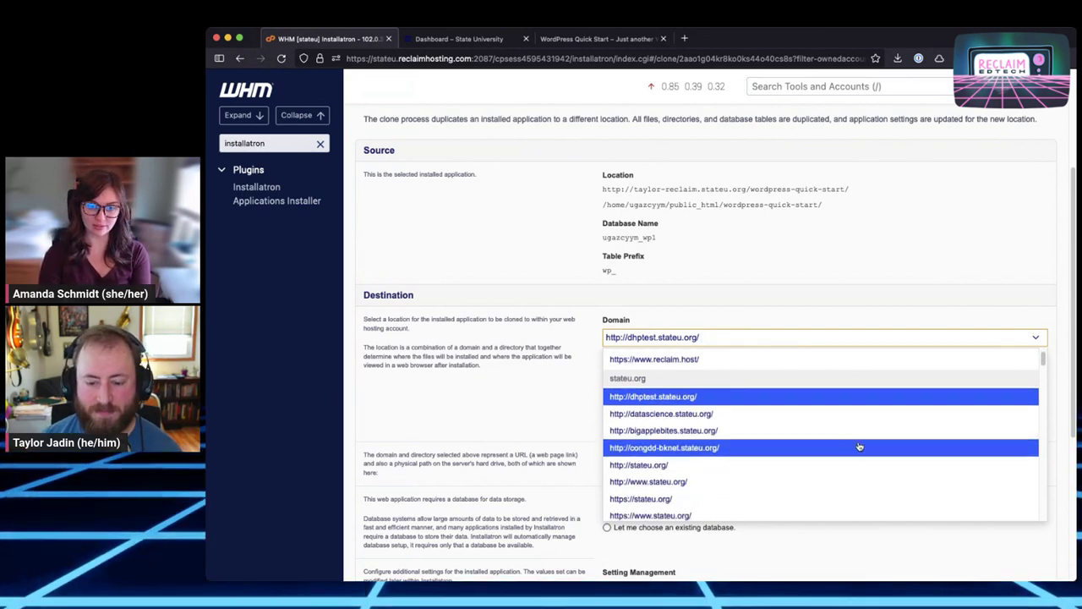
pyautogui.scroll(-3, 855, 447)
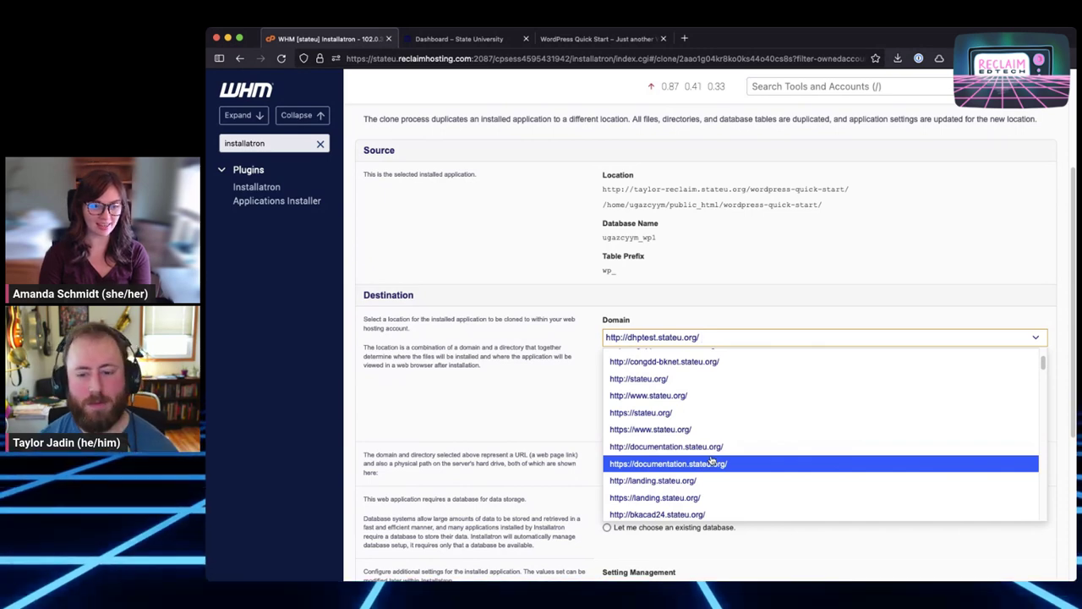
pyautogui.write('docu')
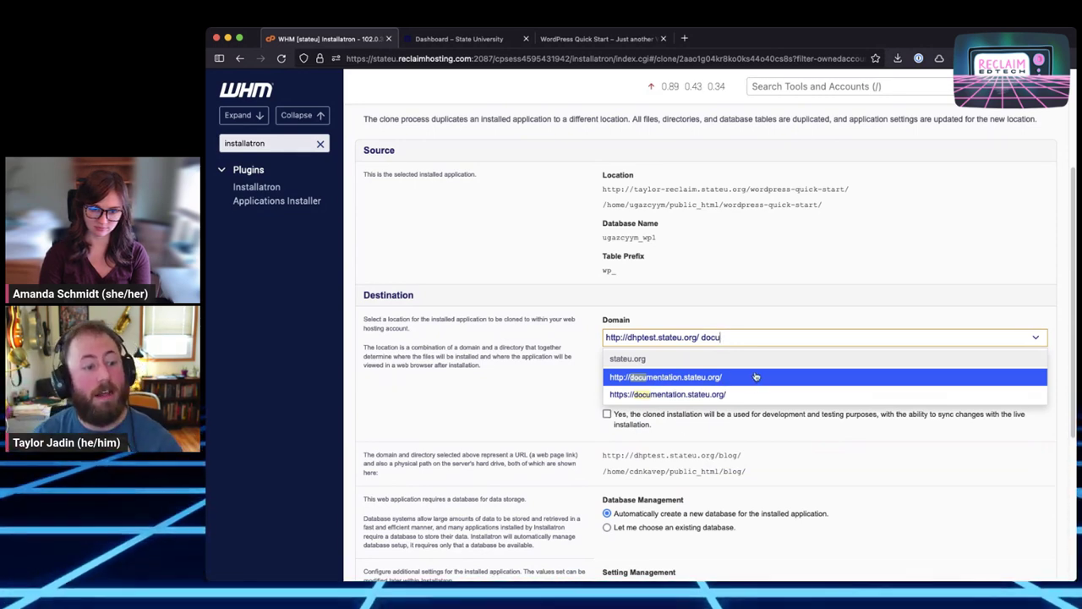
pyautogui.click(698, 396)
pyautogui.doubleClick(670, 377)
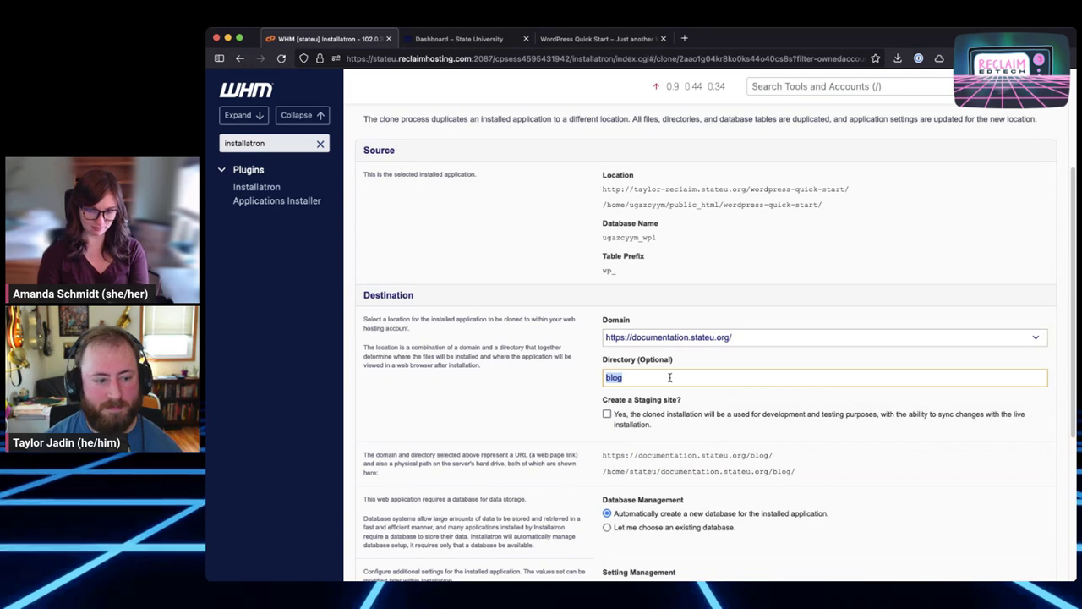
pyautogui.write('clone-test')
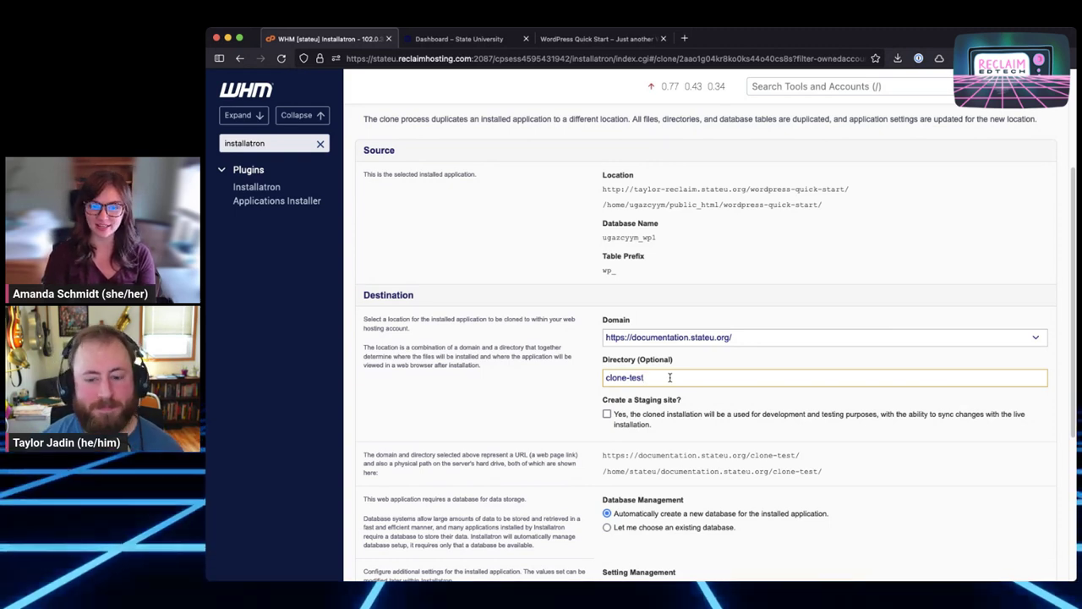
pyautogui.click(573, 391)
# Switch Setting Management to manual to examine the administrator and website settings, and set it back to automatic cloning from the source application.
pyautogui.scroll(-2, 516, 391)
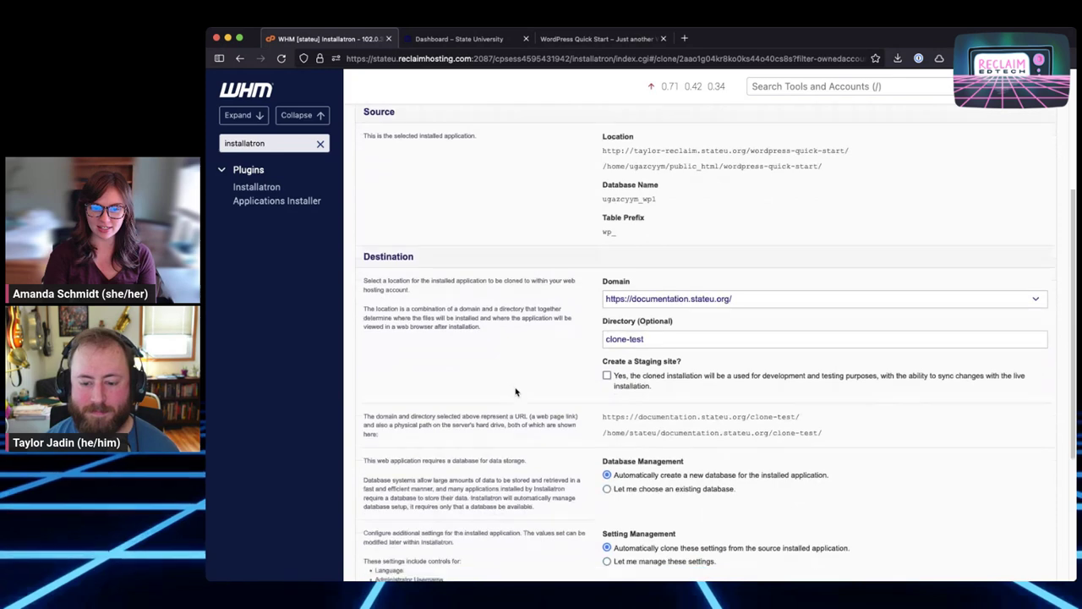
pyautogui.scroll(-5, 516, 392)
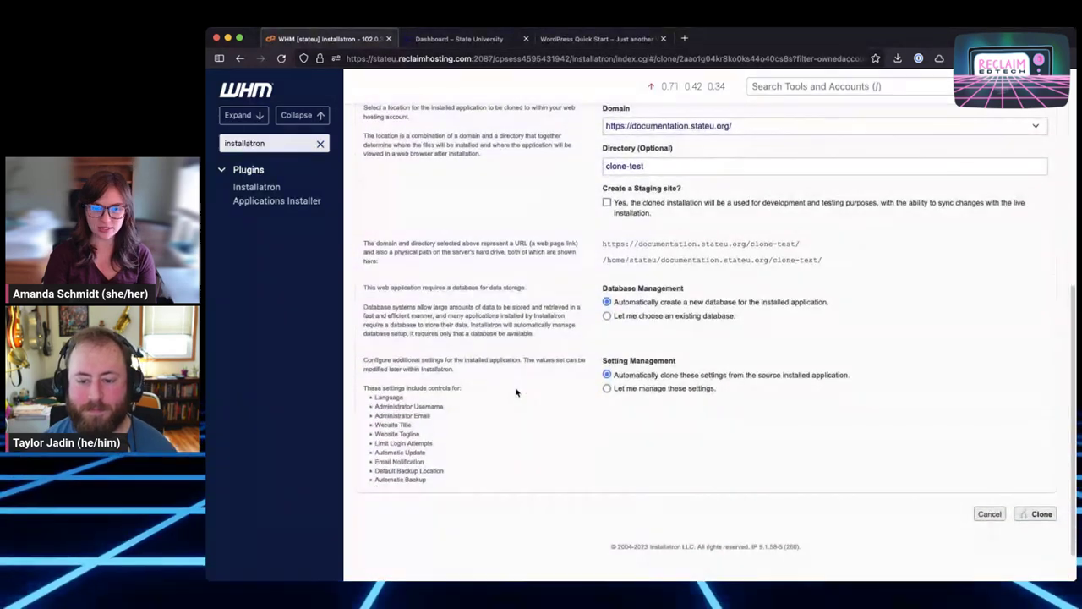
pyautogui.scroll(-1, 541, 396)
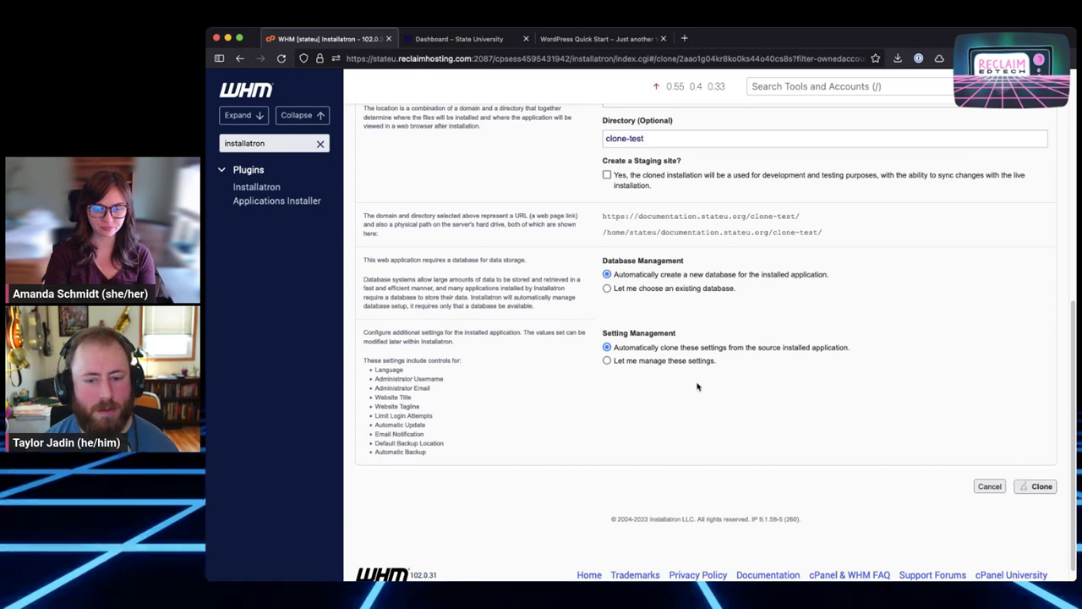
pyautogui.click(653, 364)
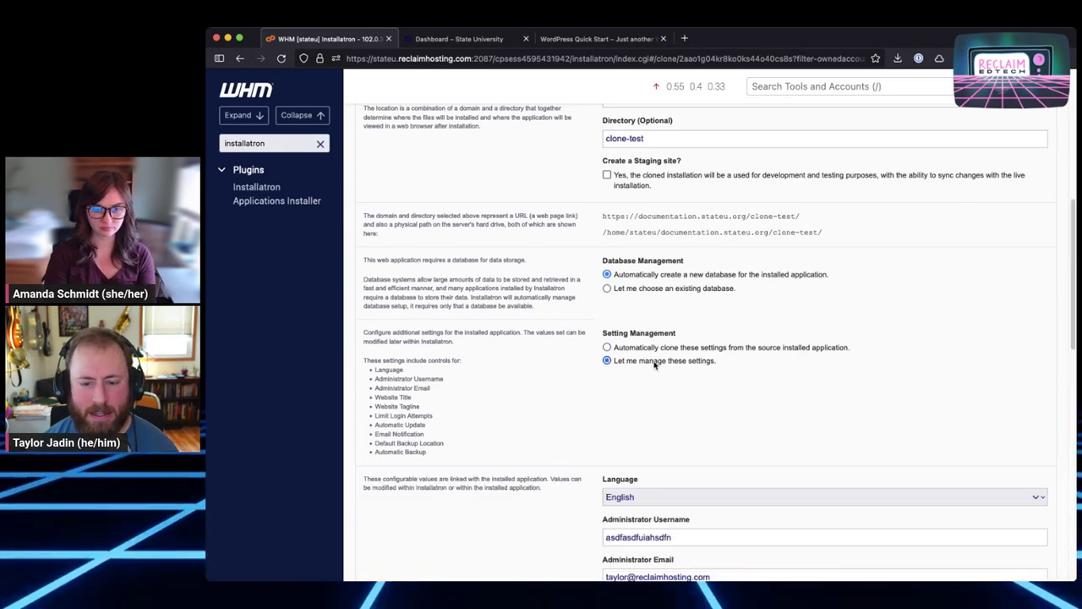
pyautogui.scroll(-2, 698, 413)
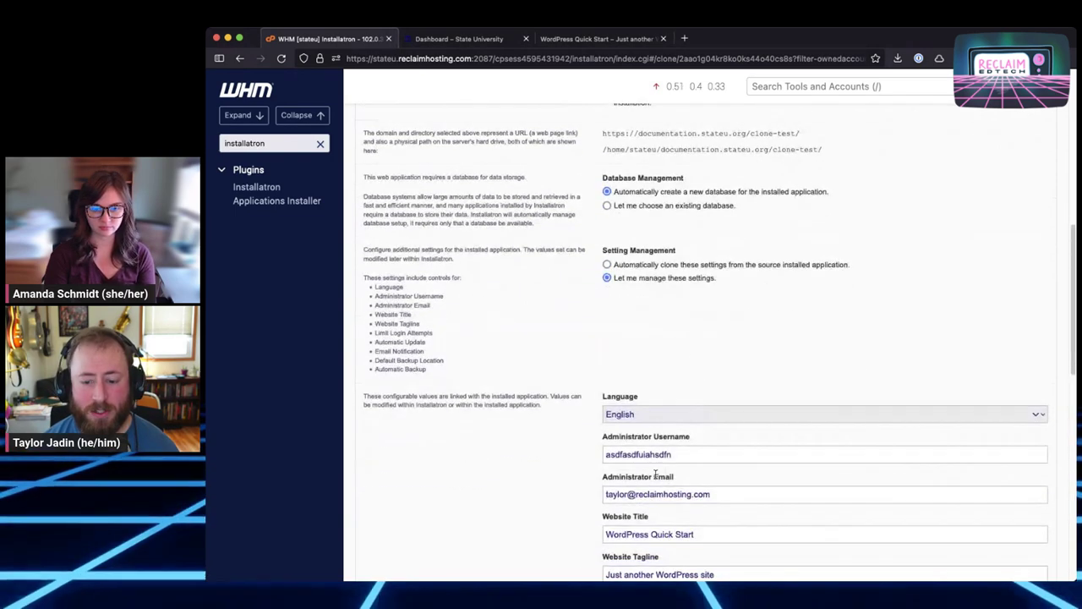
pyautogui.doubleClick(617, 497)
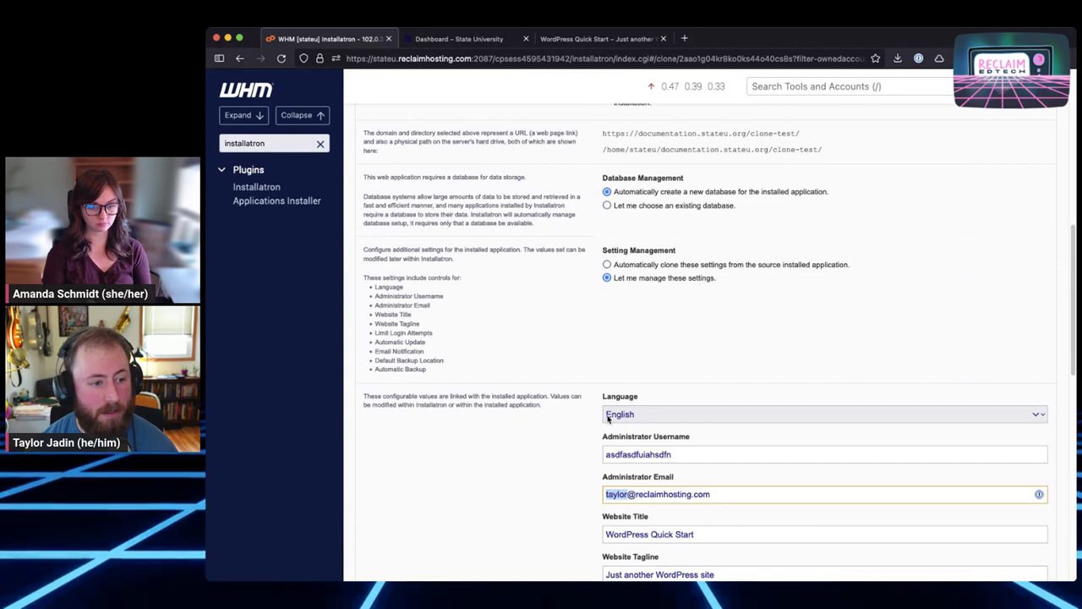
pyautogui.scroll(1, 623, 394)
pyautogui.click(643, 330)
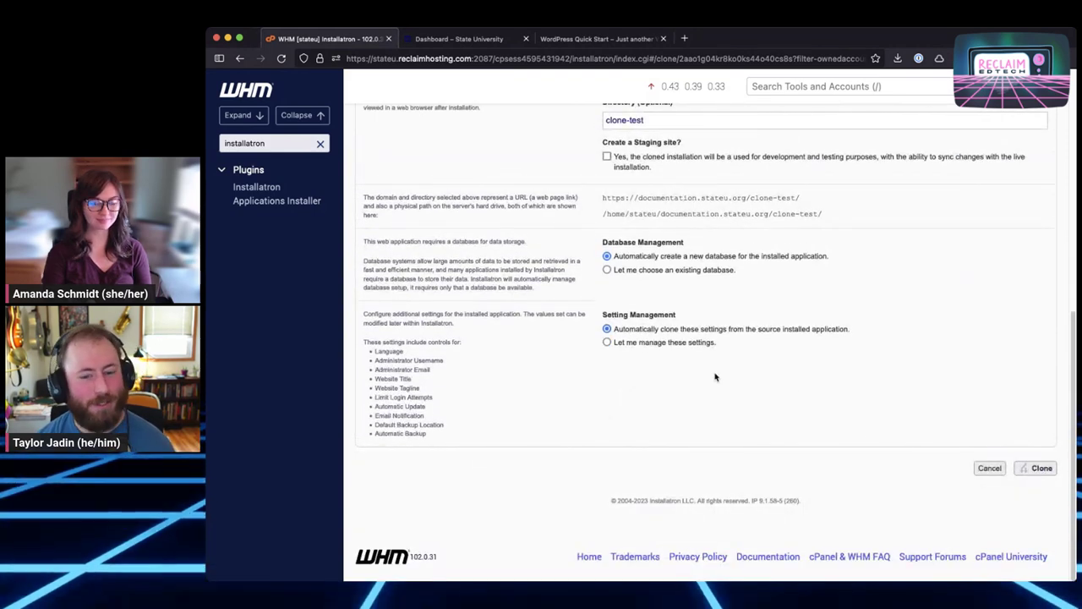
# Start the clone with settings taken automatically from the source application and open the task manager to follow its progress.
pyautogui.click(666, 342)
pyautogui.scroll(-3, 673, 457)
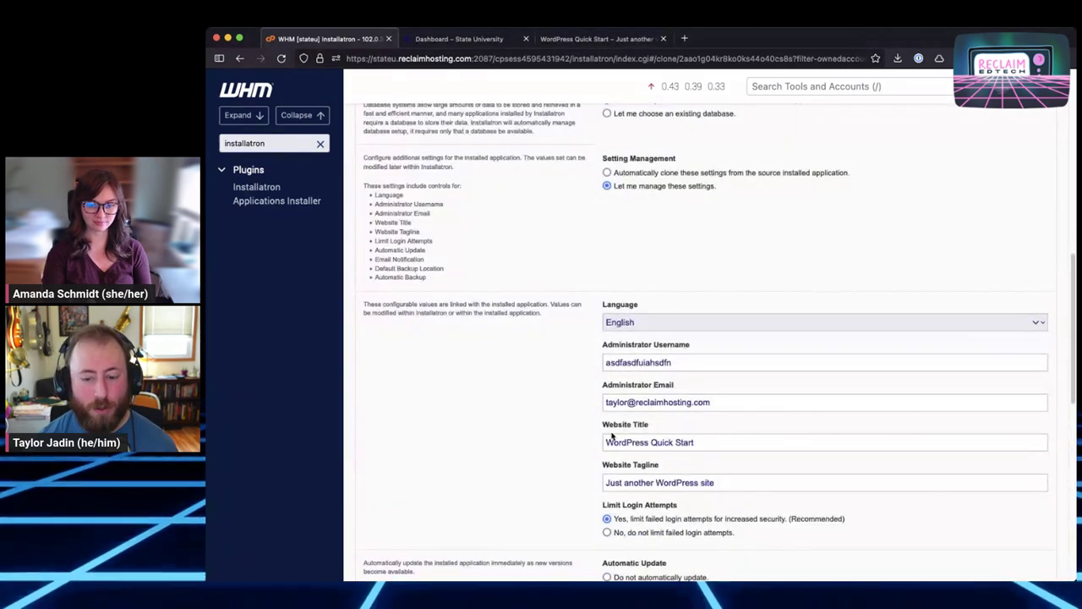
pyautogui.scroll(2, 623, 358)
pyautogui.click(608, 274)
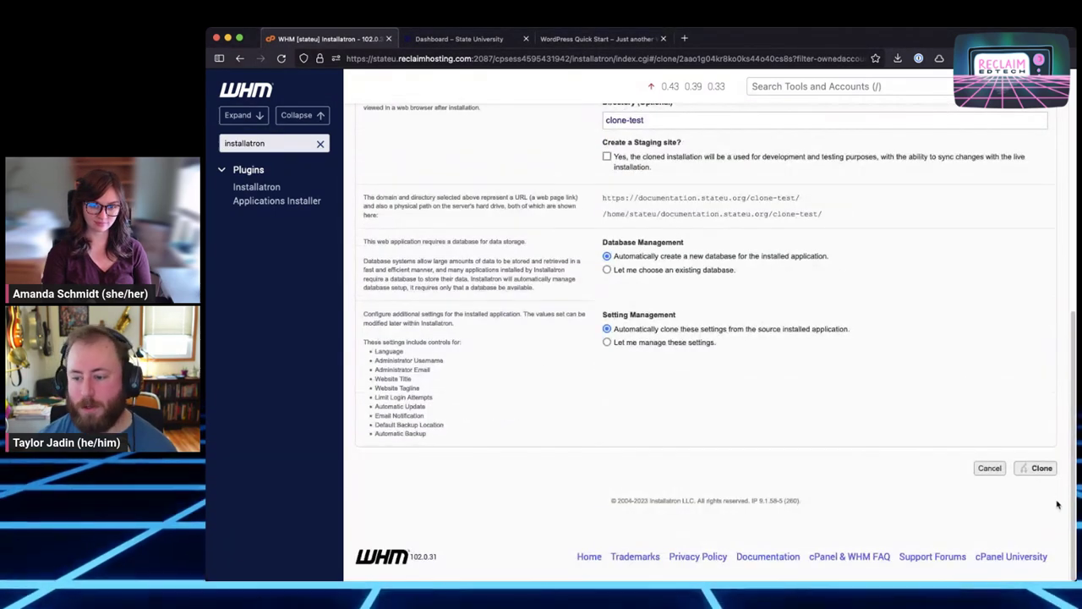
pyautogui.click(1042, 470)
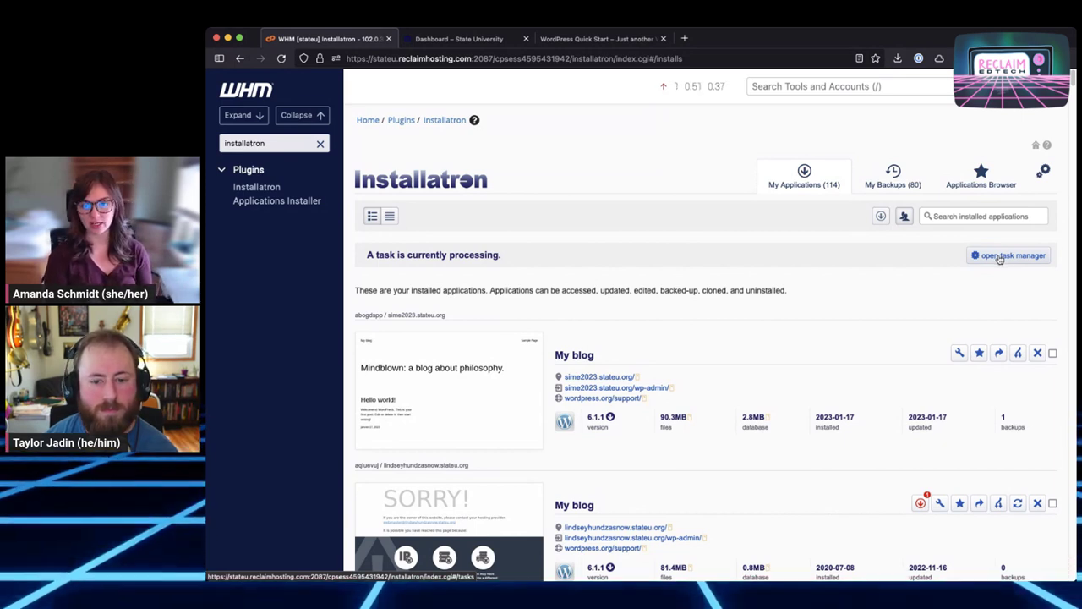
pyautogui.click(999, 257)
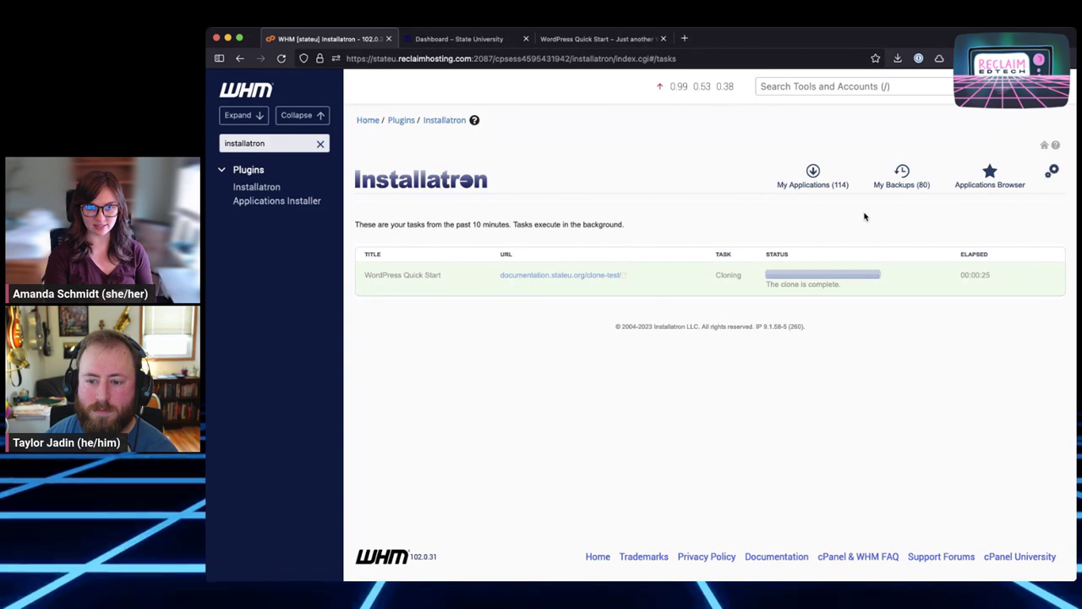
# Look through the installed applications and the active tasks in Installatron's administration area.
pyautogui.click(245, 201)
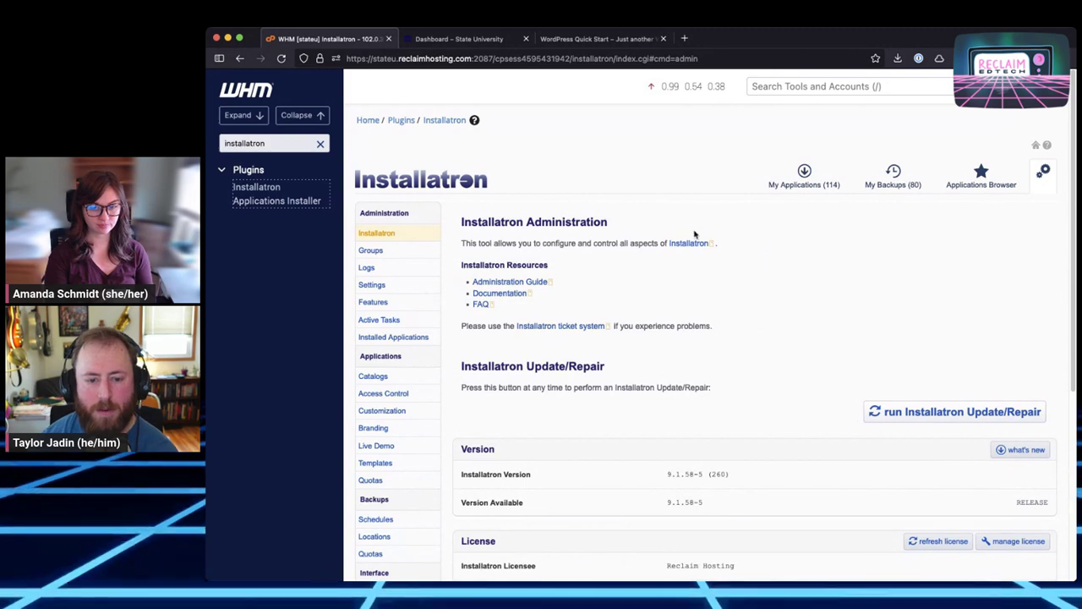
pyautogui.click(813, 182)
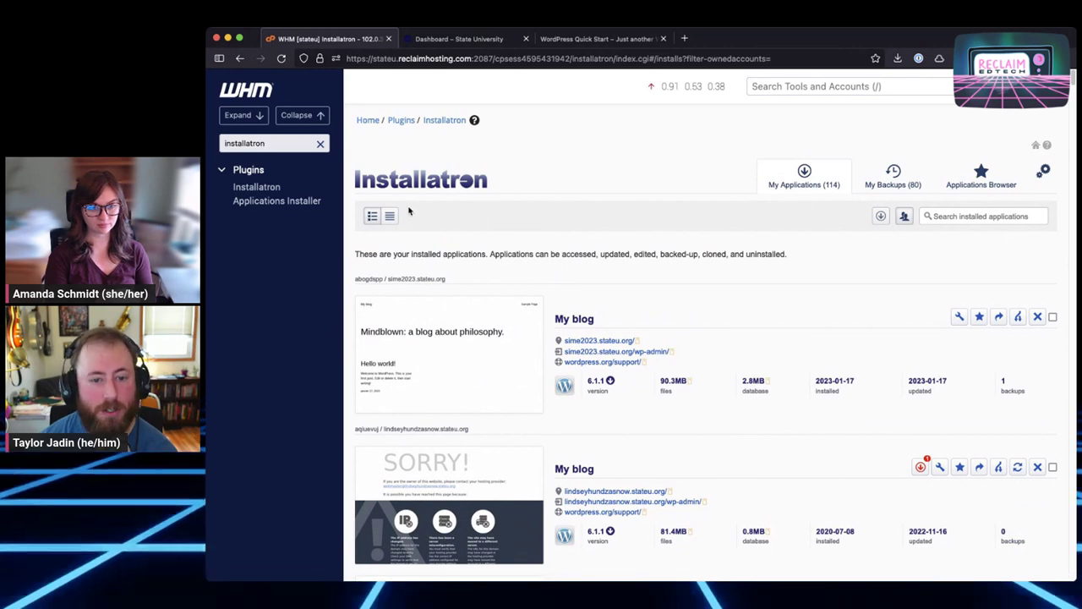
pyautogui.click(280, 203)
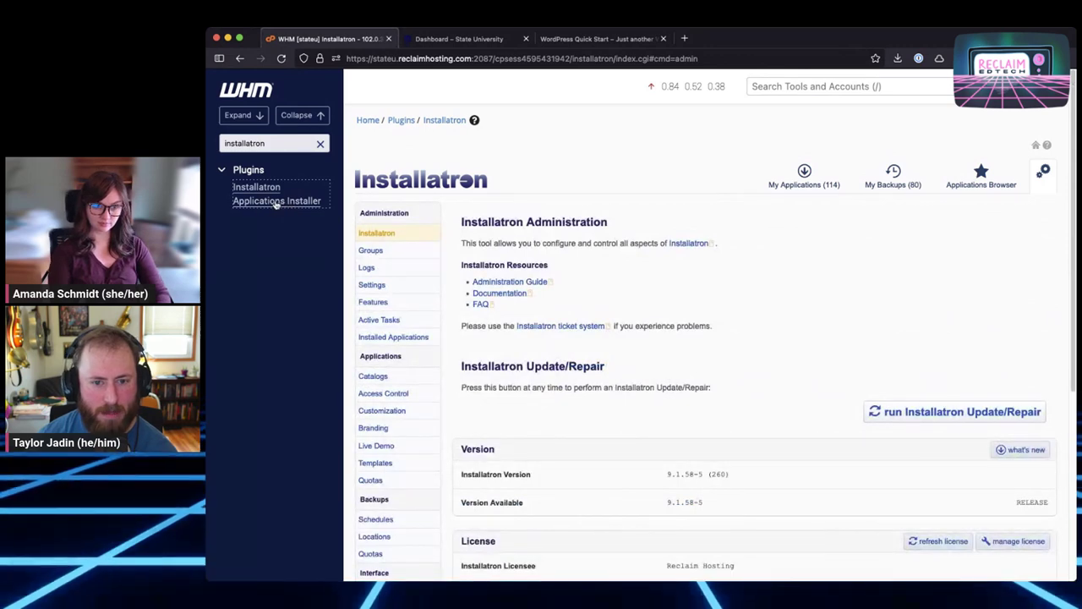
pyautogui.click(413, 321)
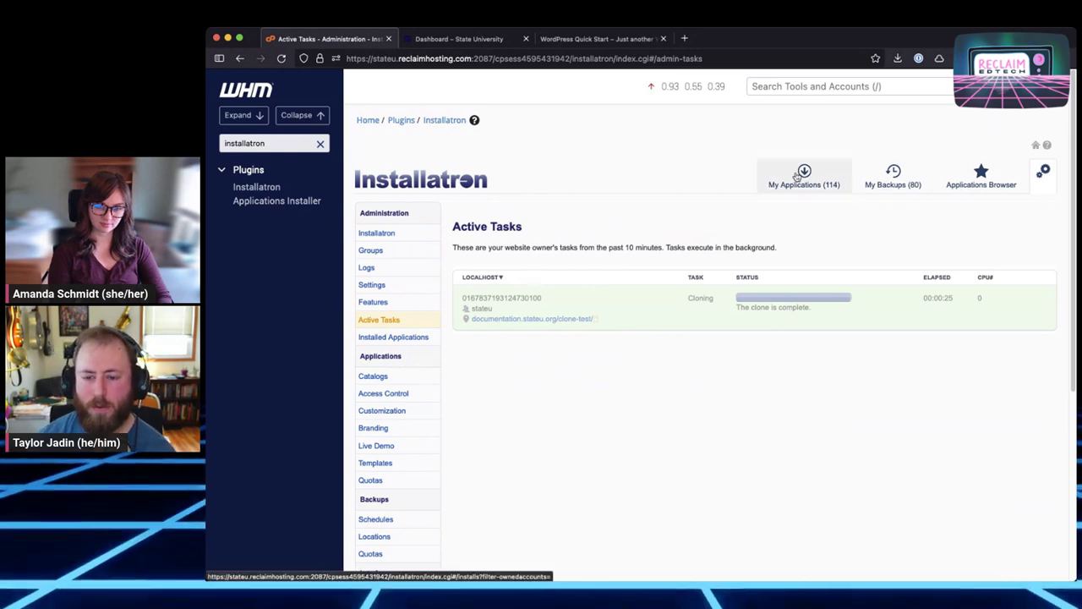
# Open the cloned site from the cloning task in a new browser tab and check its address.
pyautogui.keyDown('super'); pyautogui.click(551, 319); pyautogui.keyUp('super')
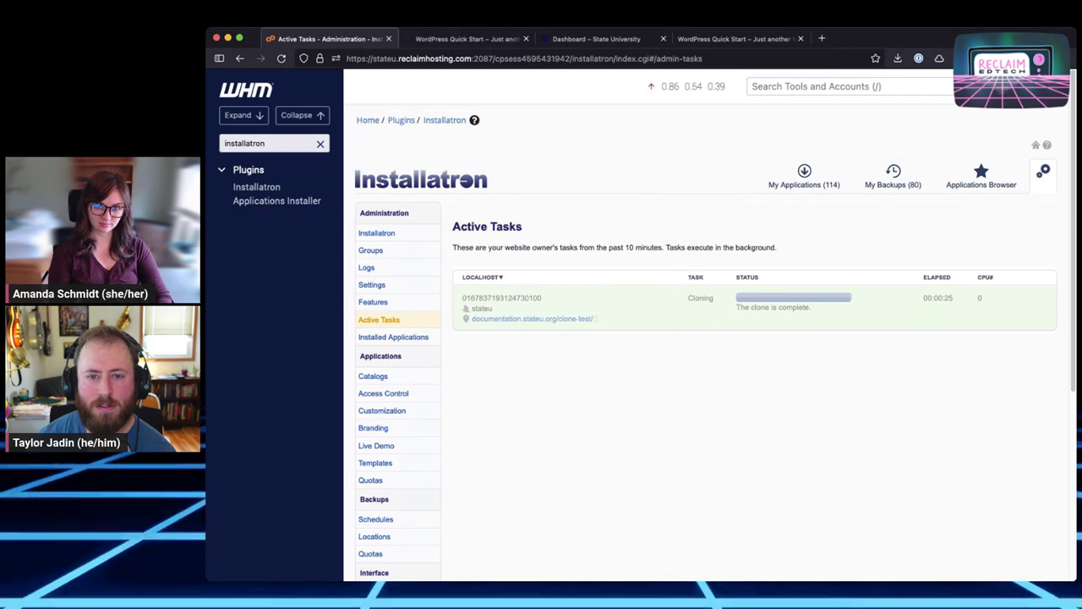
pyautogui.click(465, 38)
pyautogui.click(507, 54)
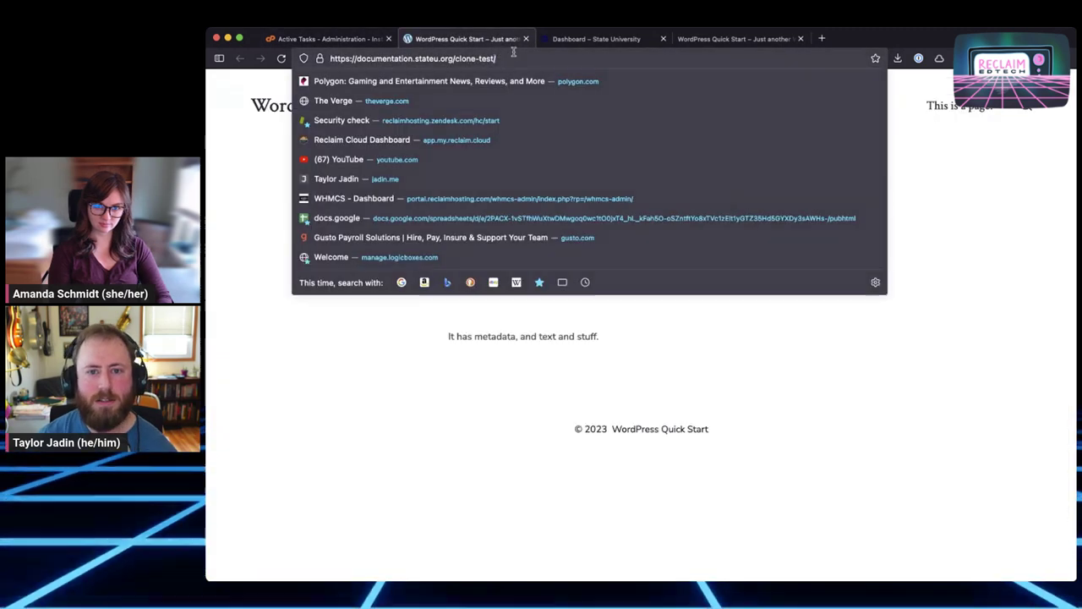
# Filter the installed applications by the owner's first name and open the original WordPress Quick Start site in a new browser tab.
pyautogui.click(319, 40)
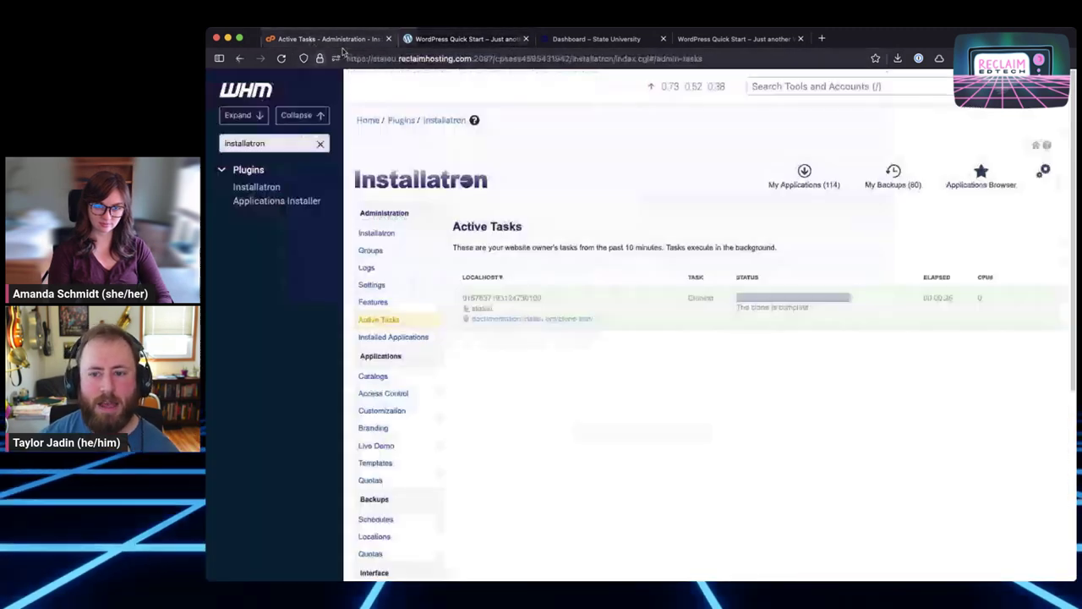
pyautogui.click(804, 176)
pyautogui.click(958, 216)
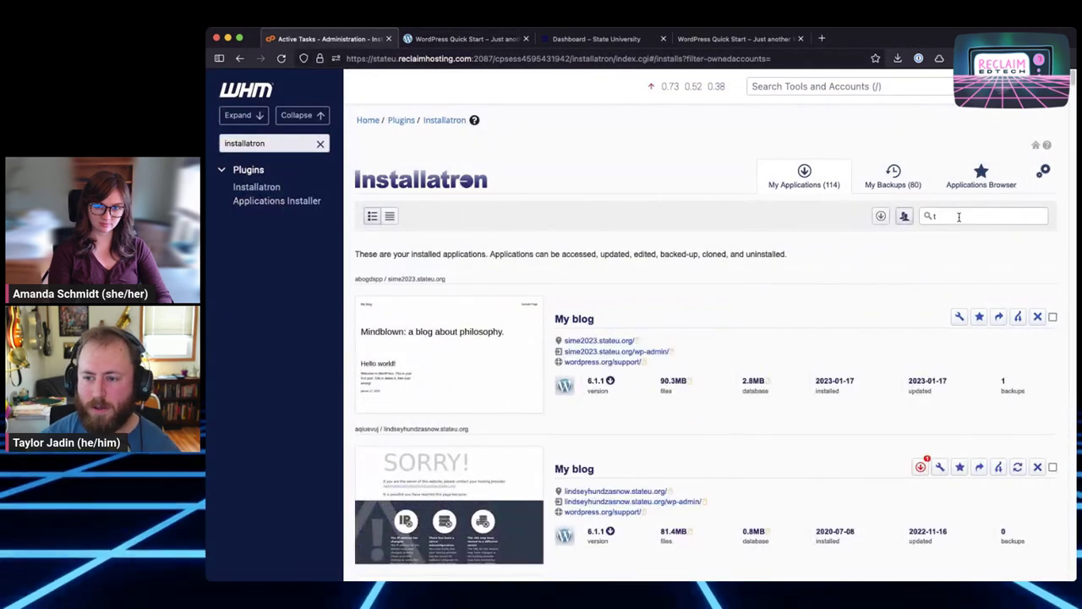
pyautogui.press('Return')
pyautogui.scroll(-5, 716, 493)
pyautogui.click(668, 351)
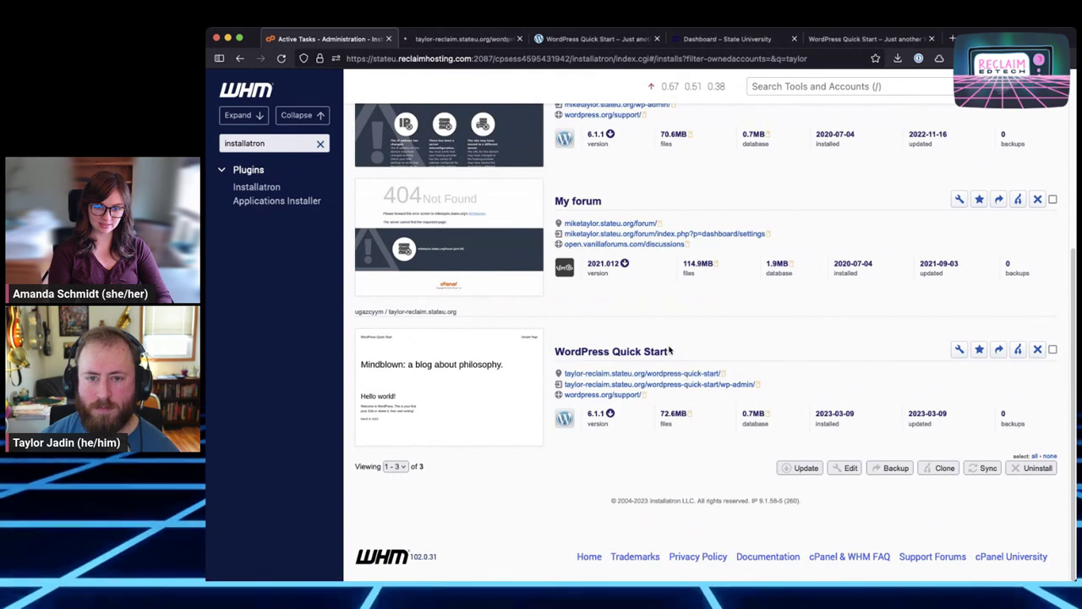
# Compare the front page of the original WordPress Quick Start site with that of the clone.
pyautogui.click(460, 38)
pyautogui.click(568, 38)
pyautogui.click(459, 38)
pyautogui.click(581, 39)
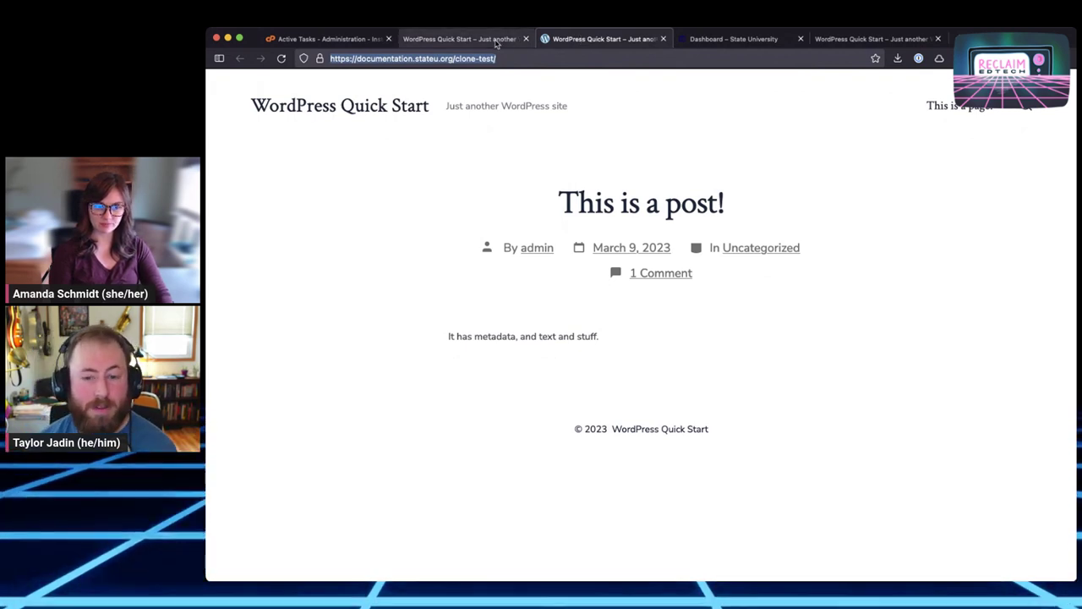
pyautogui.click(359, 39)
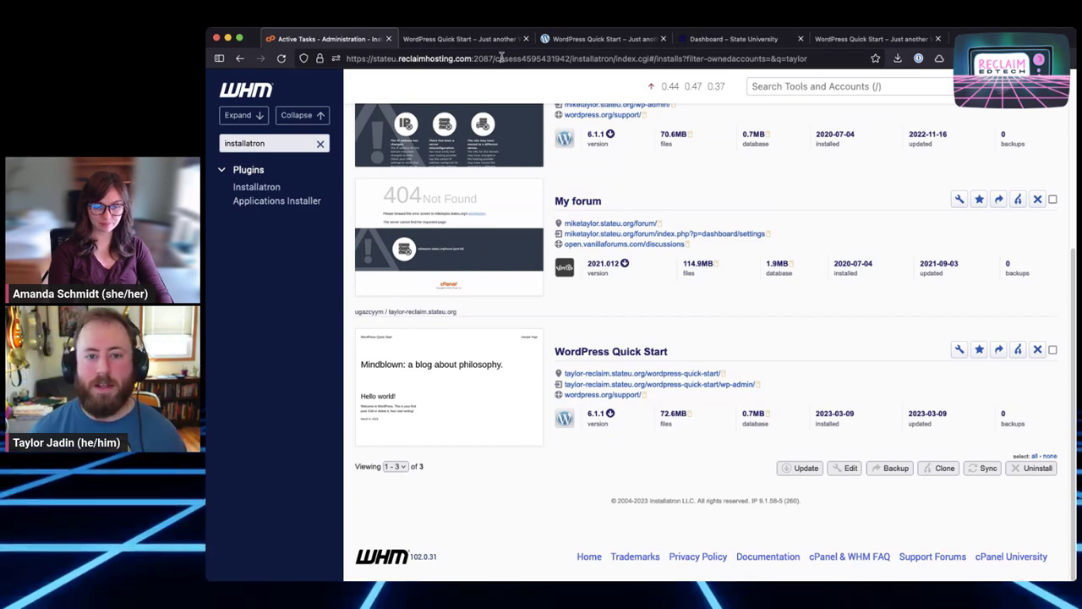
pyautogui.click(573, 39)
pyautogui.click(461, 39)
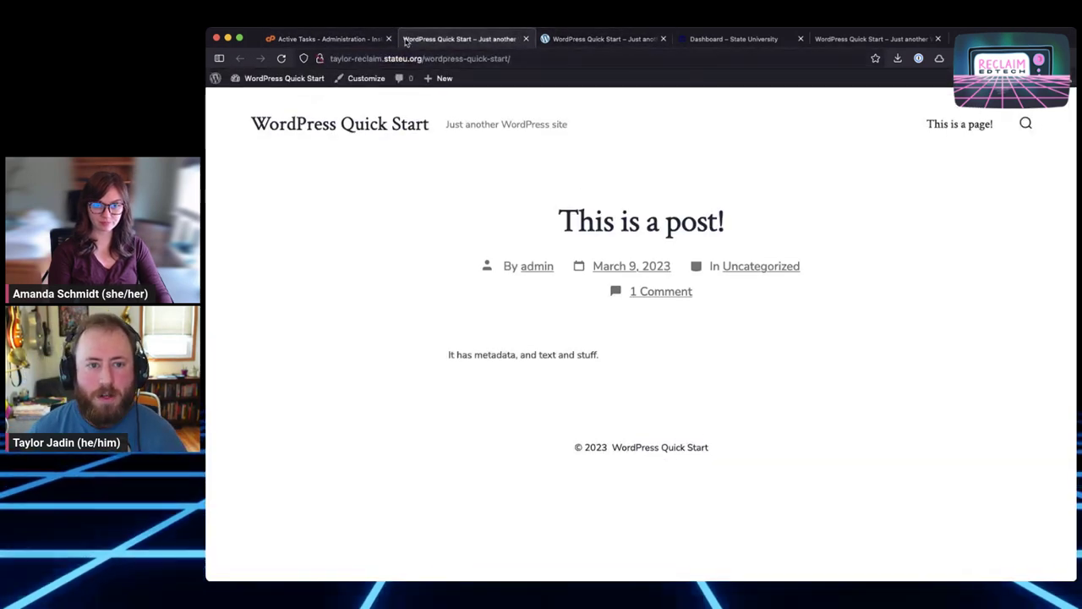
# Clear the owner name filter in Installatron and look through the full list of installed applications.
pyautogui.click(348, 38)
pyautogui.scroll(3, 652, 287)
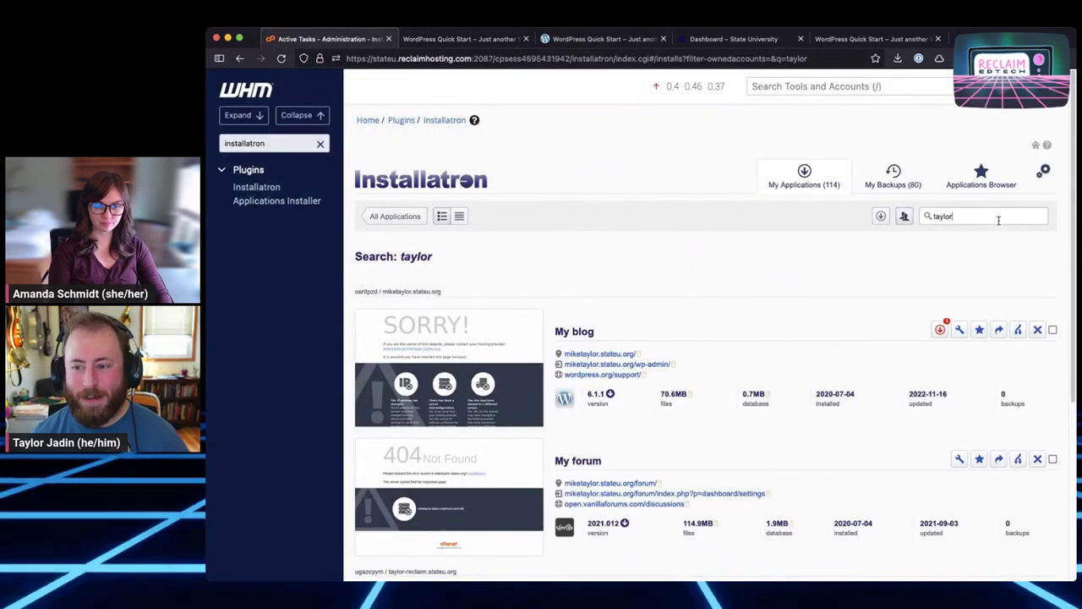
pyautogui.press('BackSpace')
pyautogui.press('BackSpace')
pyautogui.press('BackSpace')
pyautogui.press('BackSpace')
pyautogui.press('BackSpace')
pyautogui.press('BackSpace')
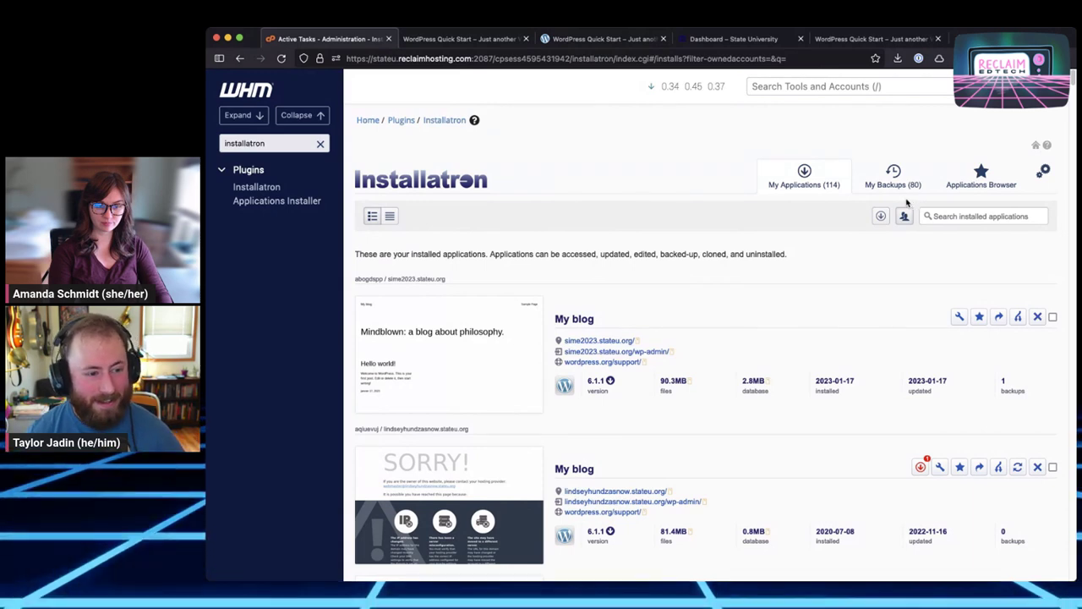
pyautogui.scroll(-10, 767, 273)
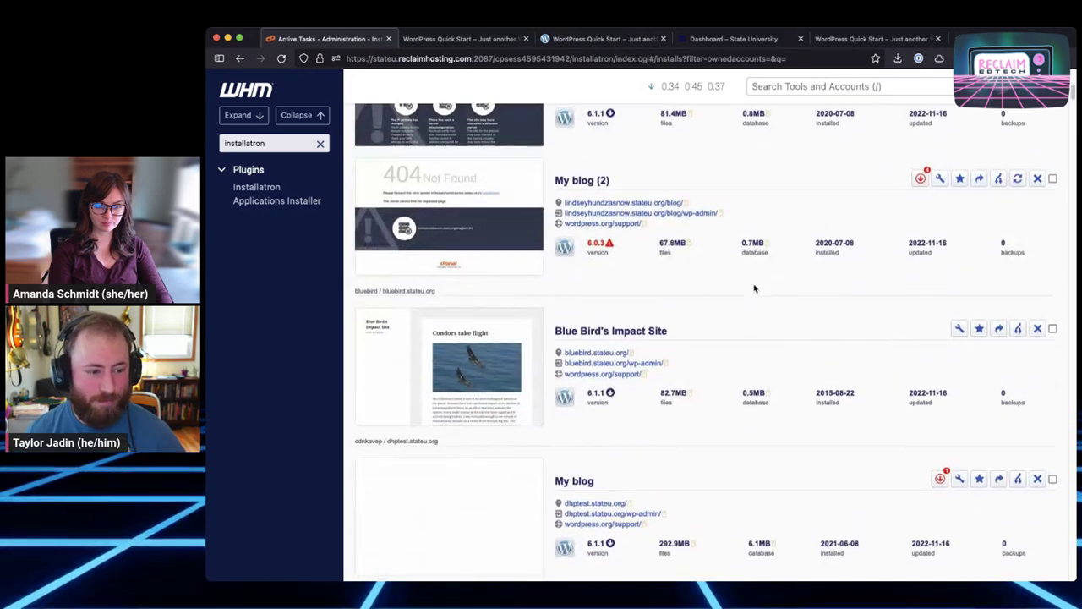
pyautogui.scroll(4, 748, 287)
pyautogui.scroll(5, 743, 287)
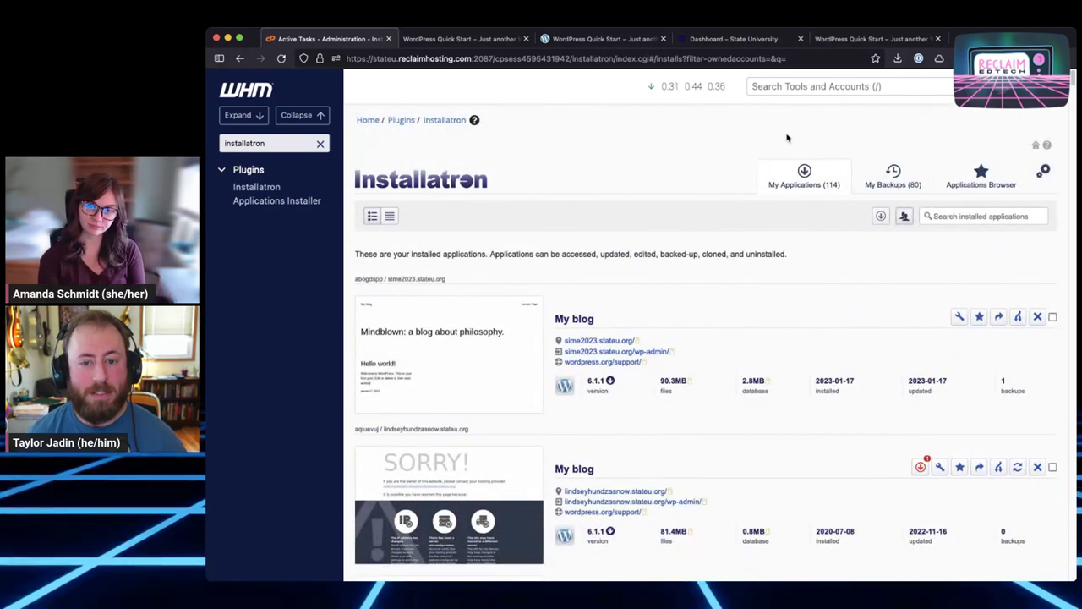
# Filter the installed applications by "documentation" and locate the WordPress Quick Start Clone.
pyautogui.click(964, 215)
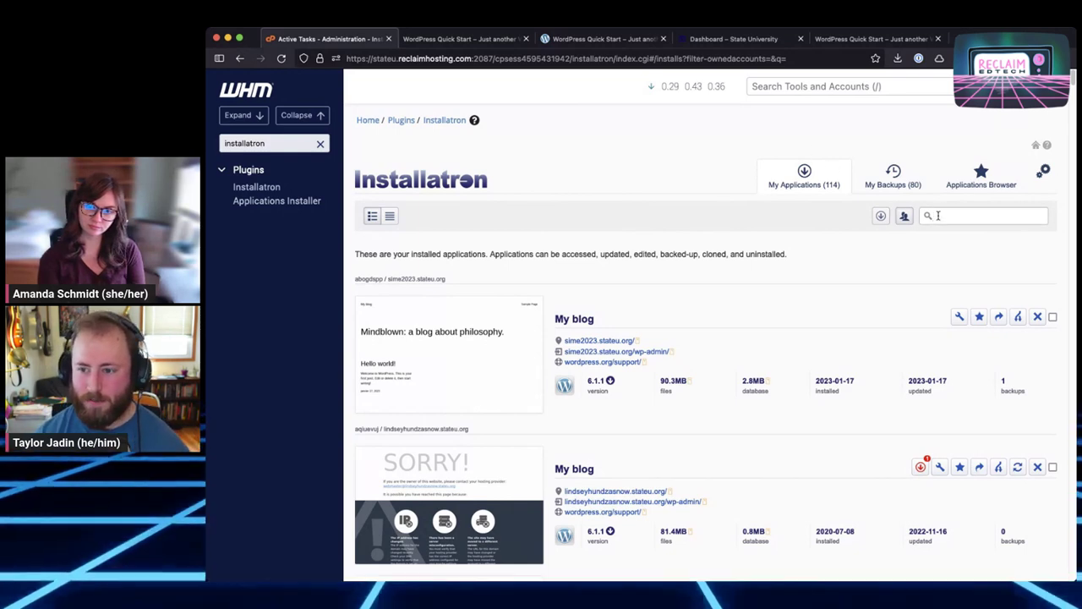
pyautogui.press('Return')
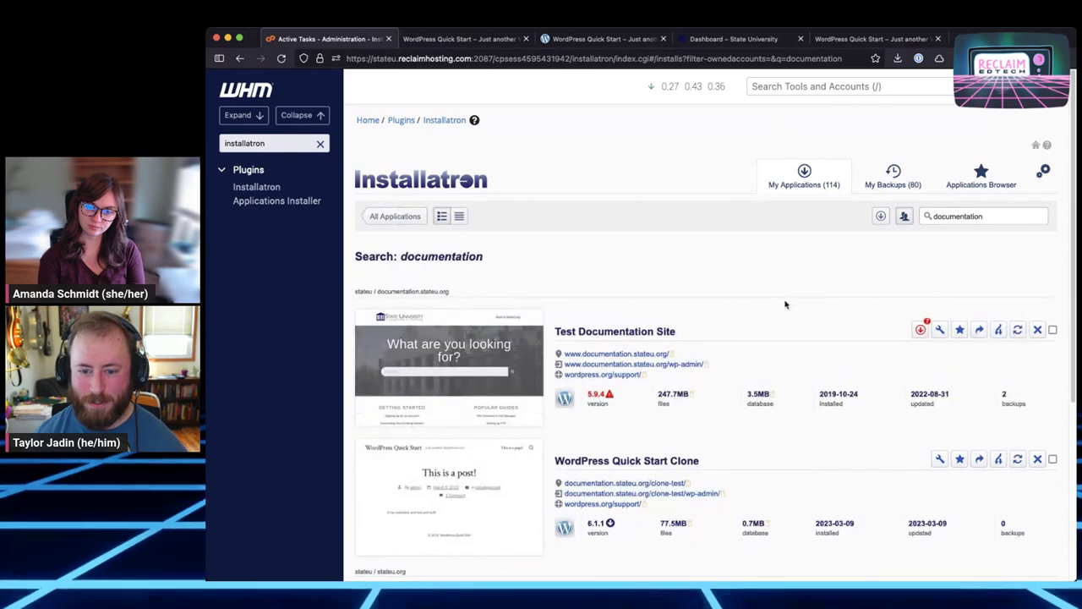
pyautogui.scroll(-3, 723, 347)
pyautogui.scroll(-1, 705, 386)
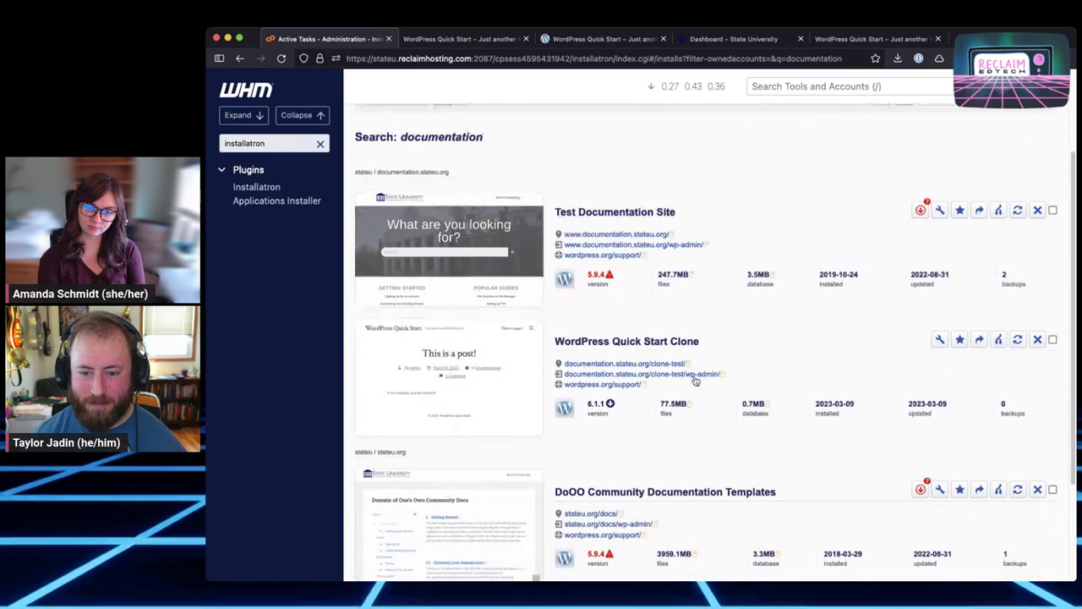
# Uninstall the WordPress Quick Start Clone at documentation.stateu.org/clone-test.
pyautogui.click(1053, 339)
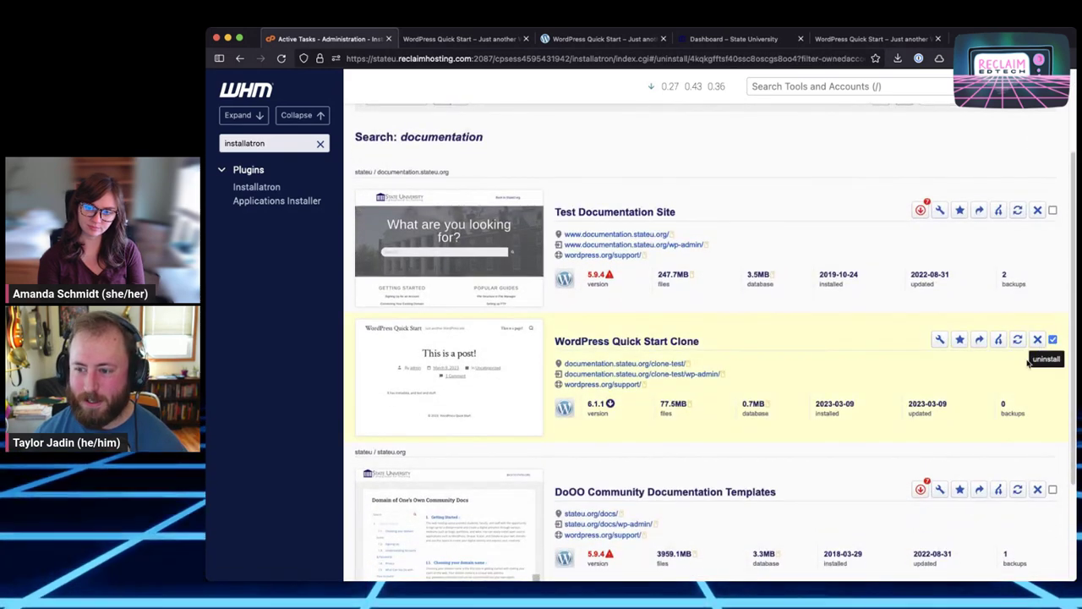
pyautogui.click(1037, 342)
pyautogui.click(1033, 378)
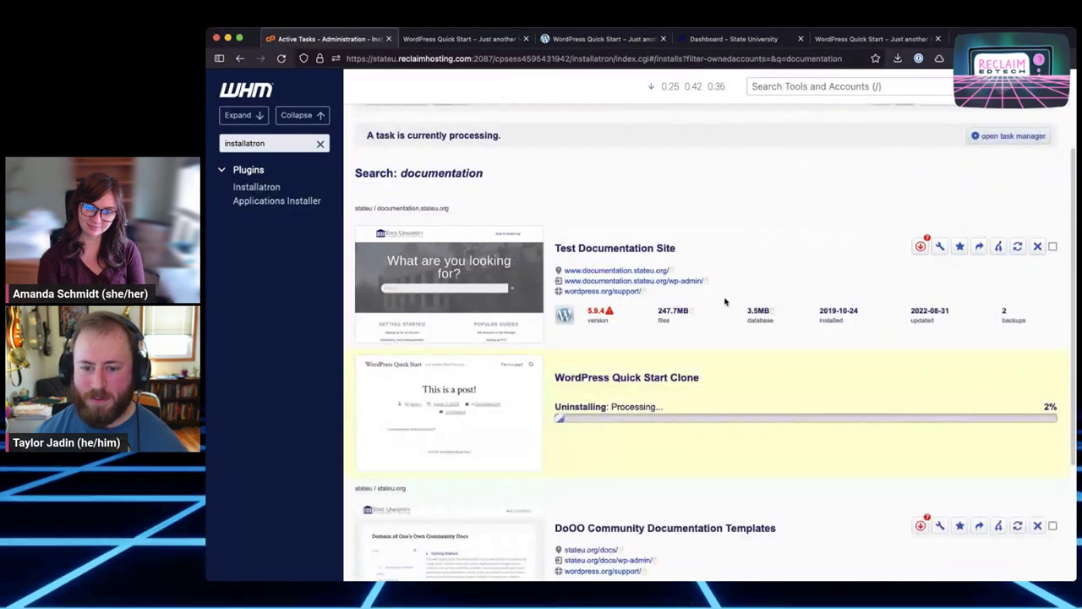
pyautogui.scroll(3, 722, 273)
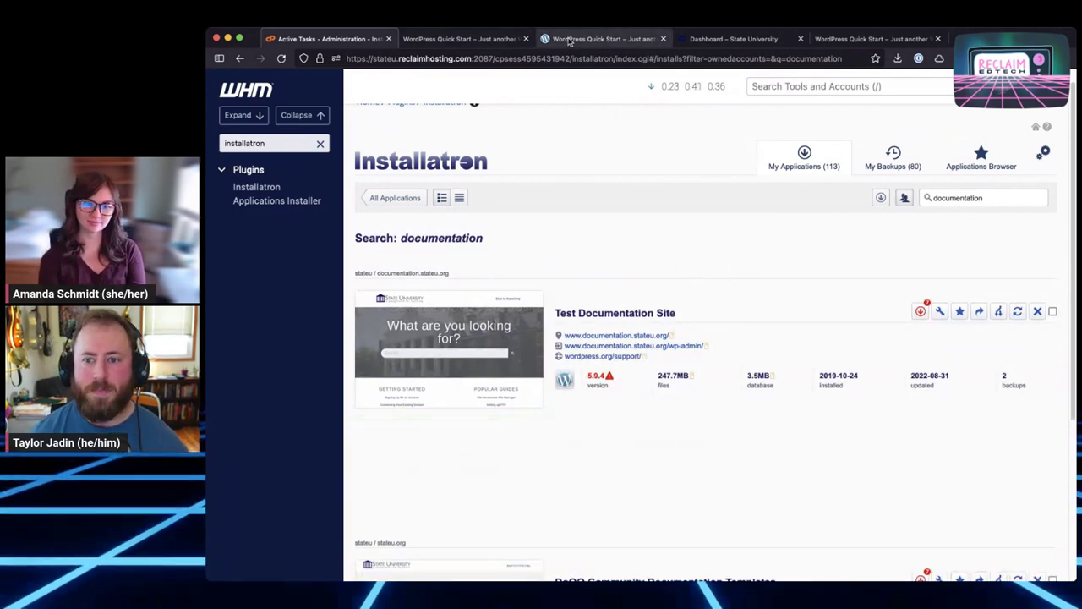
# Close the clone's browser tab and open the admin dashboard of the original WordPress Quick Start site.
pyautogui.click(505, 39)
pyautogui.click(663, 38)
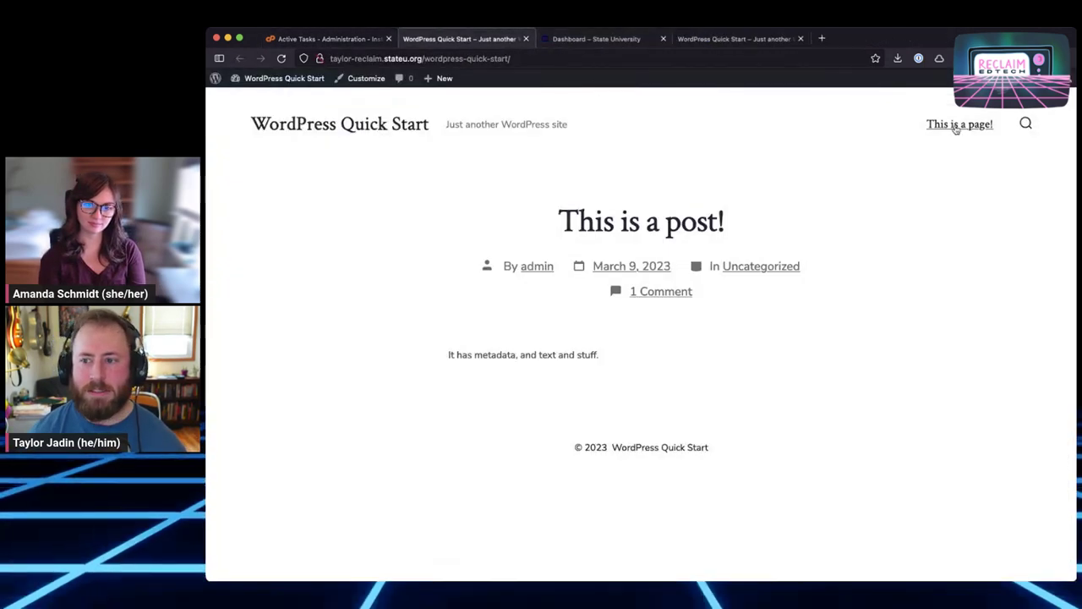
pyautogui.moveTo(1006, 78)
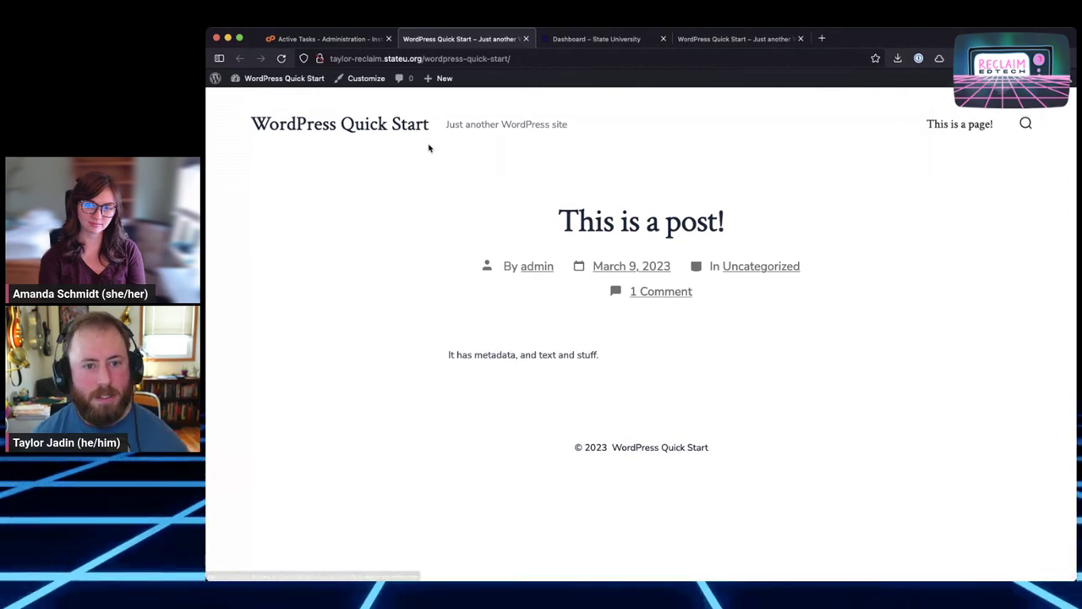
pyautogui.moveTo(306, 86)
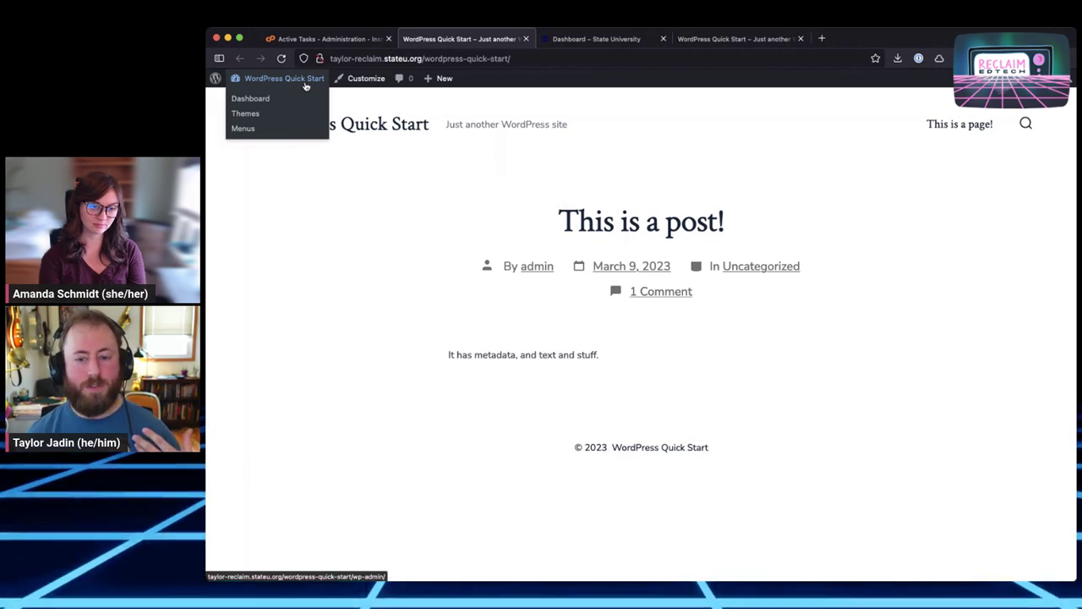
pyautogui.click(306, 84)
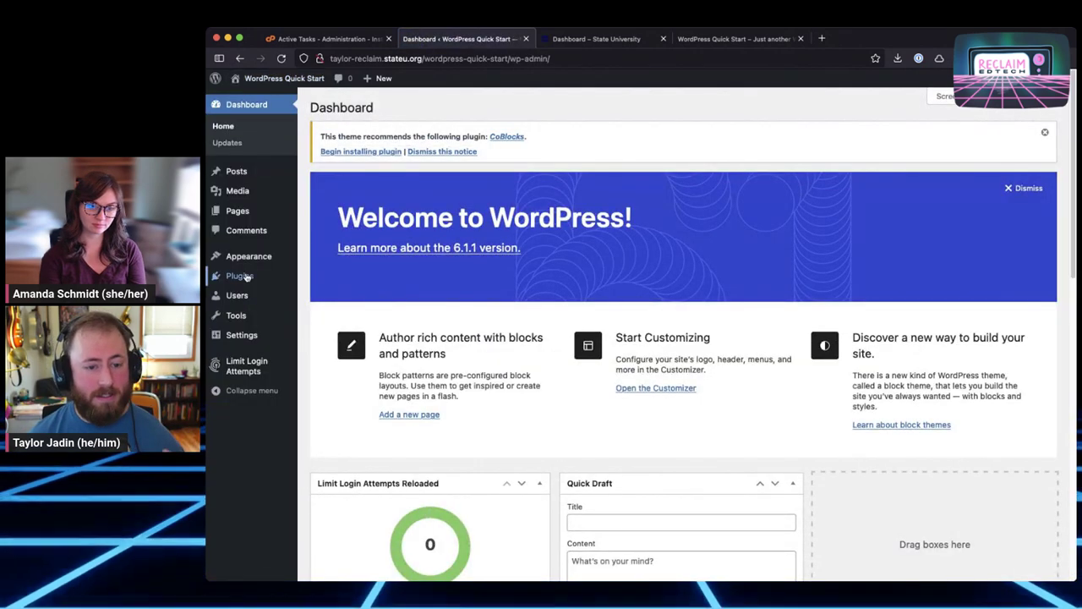
# Open the site's themes and permanently dismiss the notice recommending the CoBlocks plugin.
pyautogui.click(1044, 132)
pyautogui.click(266, 252)
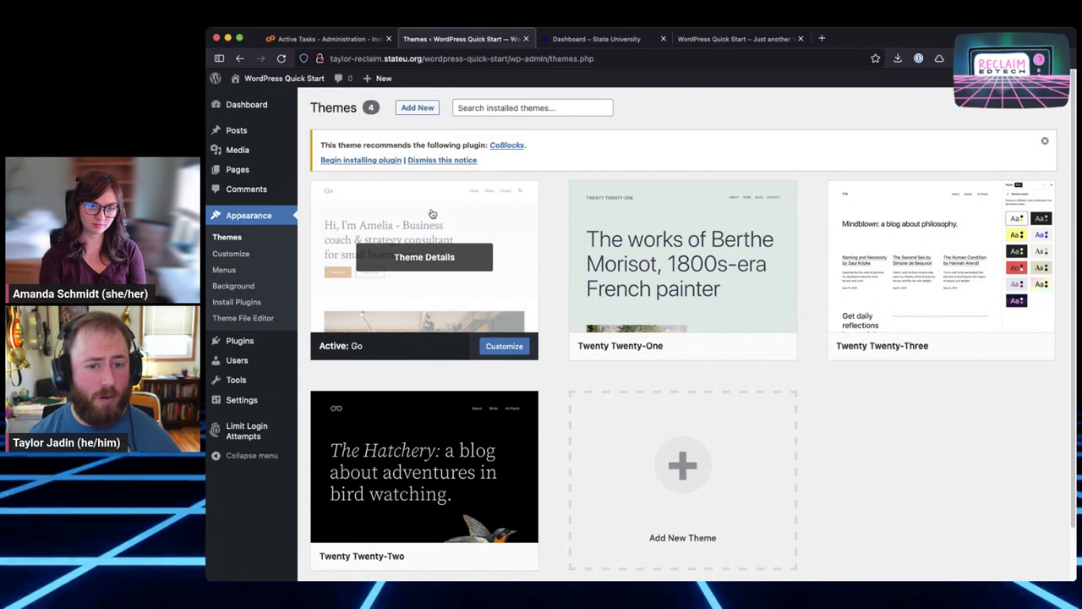
pyautogui.click(463, 160)
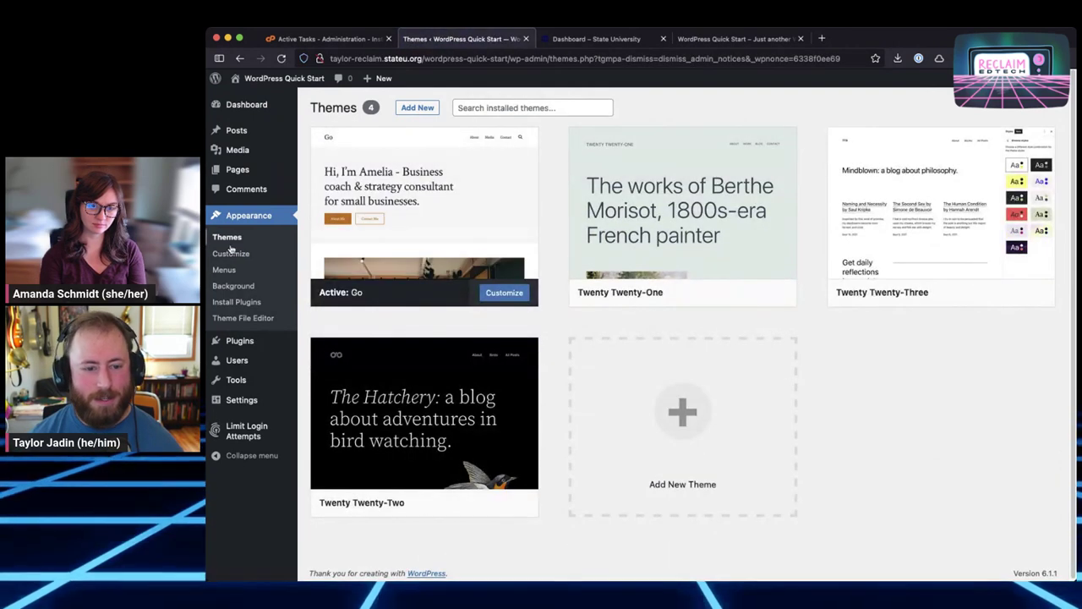
# Examine the site's installed plugins and its list of posts, and open the post "This is a post!" in the editor.
pyautogui.click(237, 341)
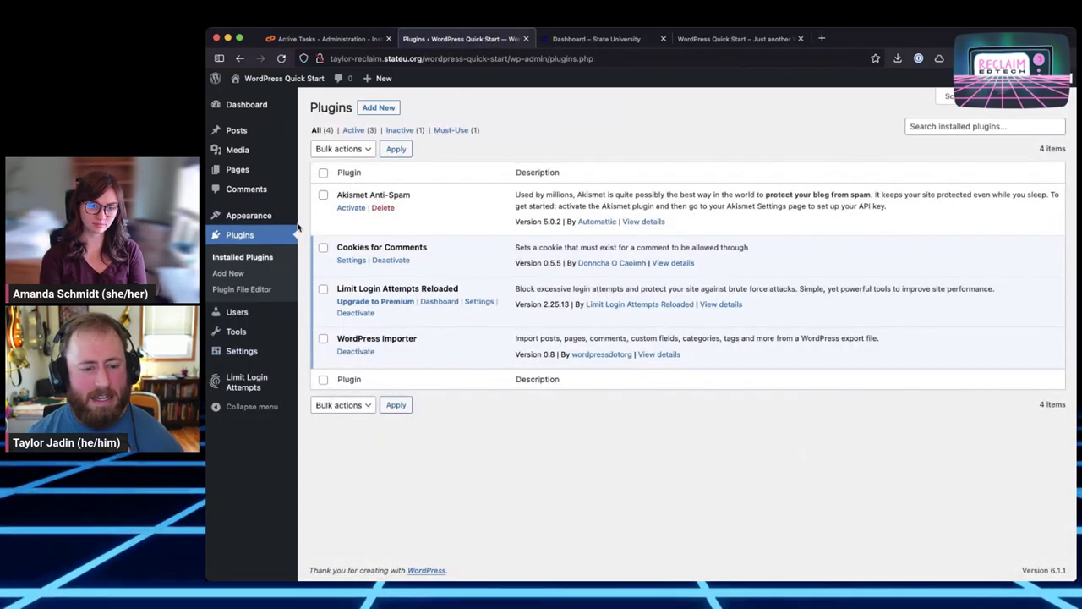
pyautogui.click(241, 139)
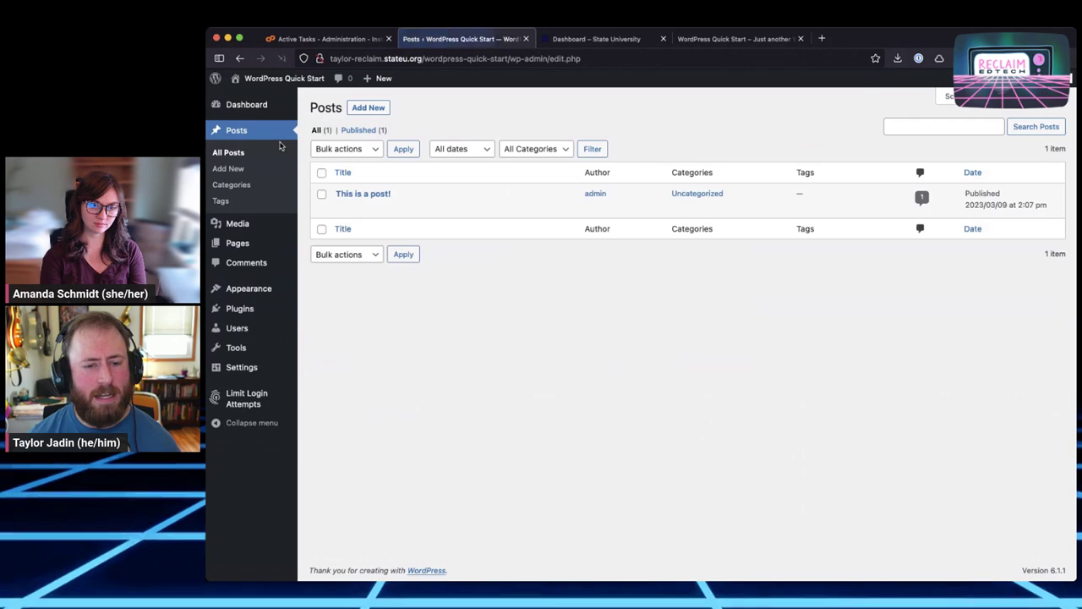
pyautogui.click(365, 194)
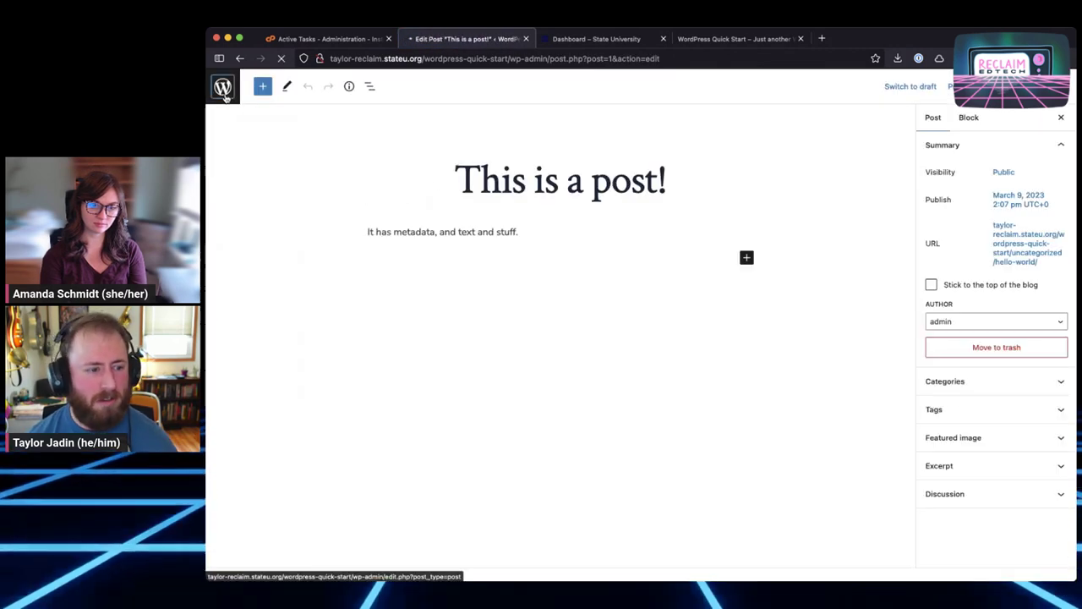
# Examine the WordPress Quick Start site's list of pages, then visit its public front page and check the site search.
pyautogui.click(223, 88)
pyautogui.click(237, 242)
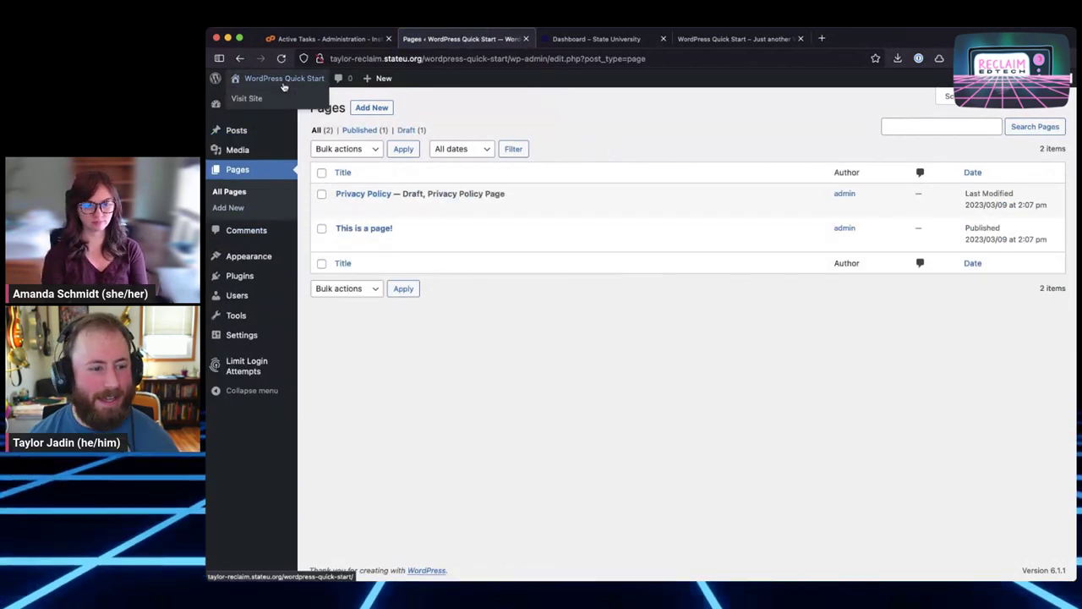
pyautogui.click(284, 87)
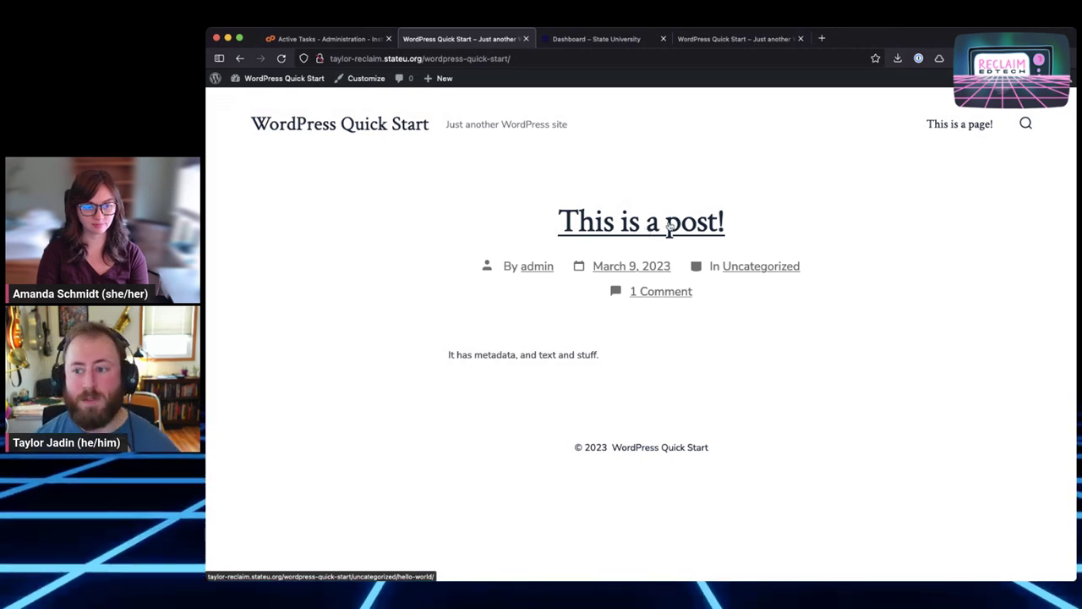
pyautogui.click(1028, 123)
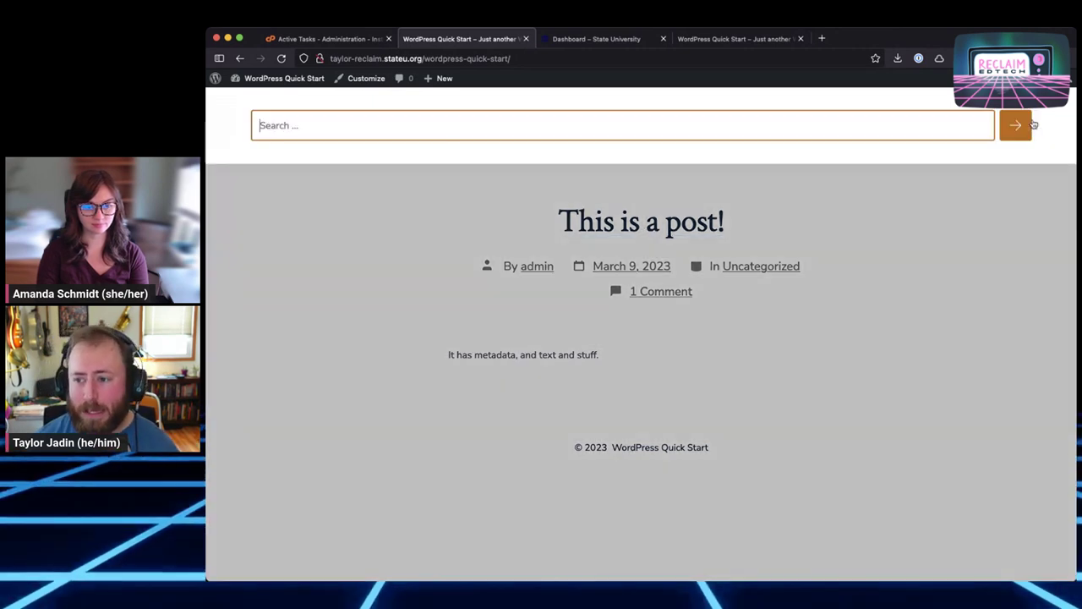
pyautogui.click(1007, 194)
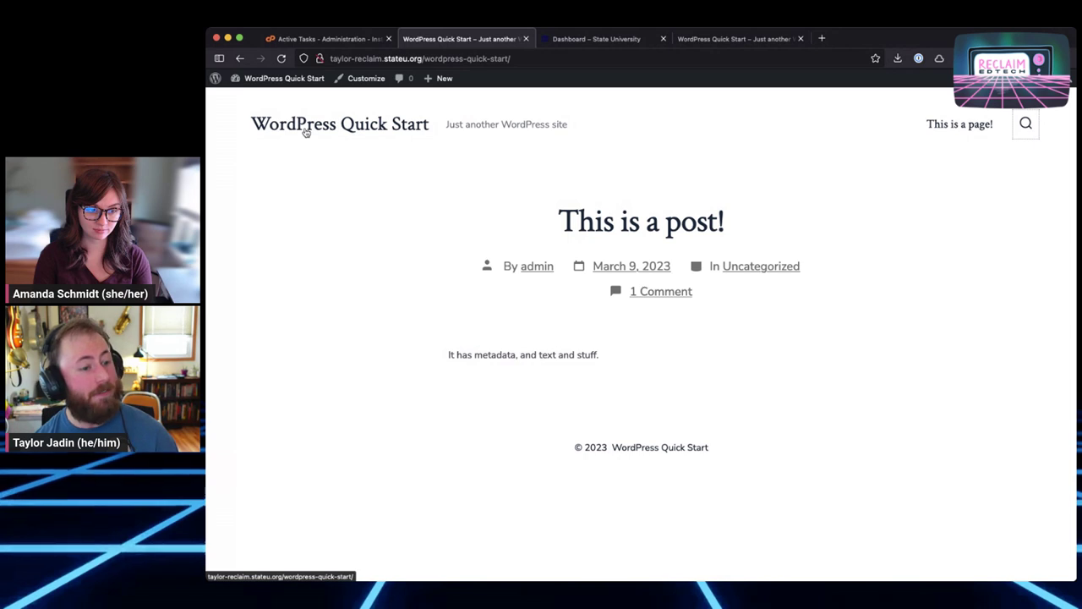
# Return to Installatron in WHM and search all installed applications by the site owner's first name.
pyautogui.click(368, 44)
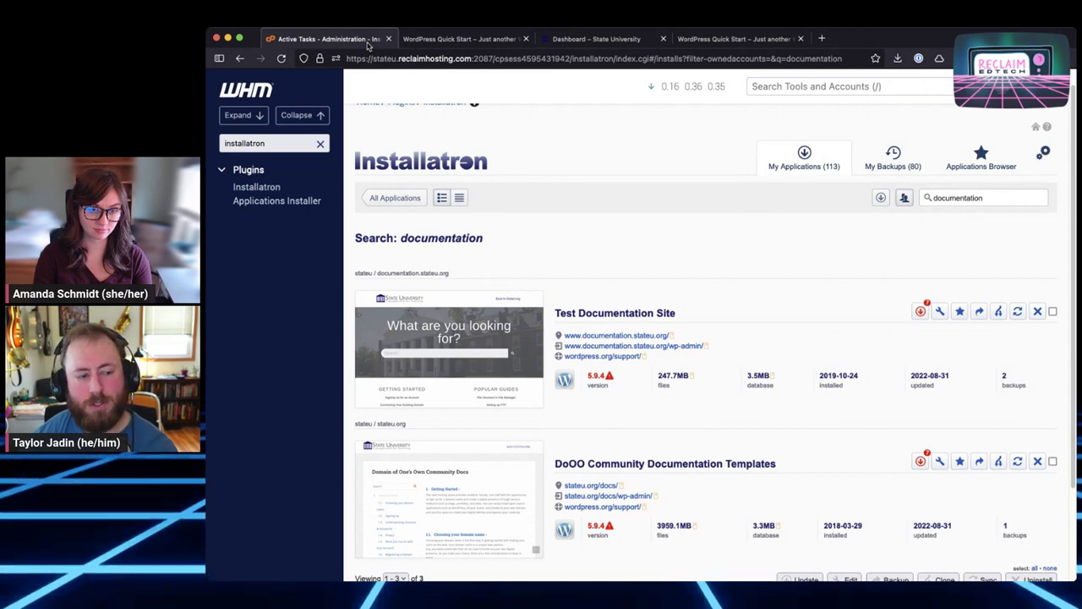
pyautogui.click(440, 38)
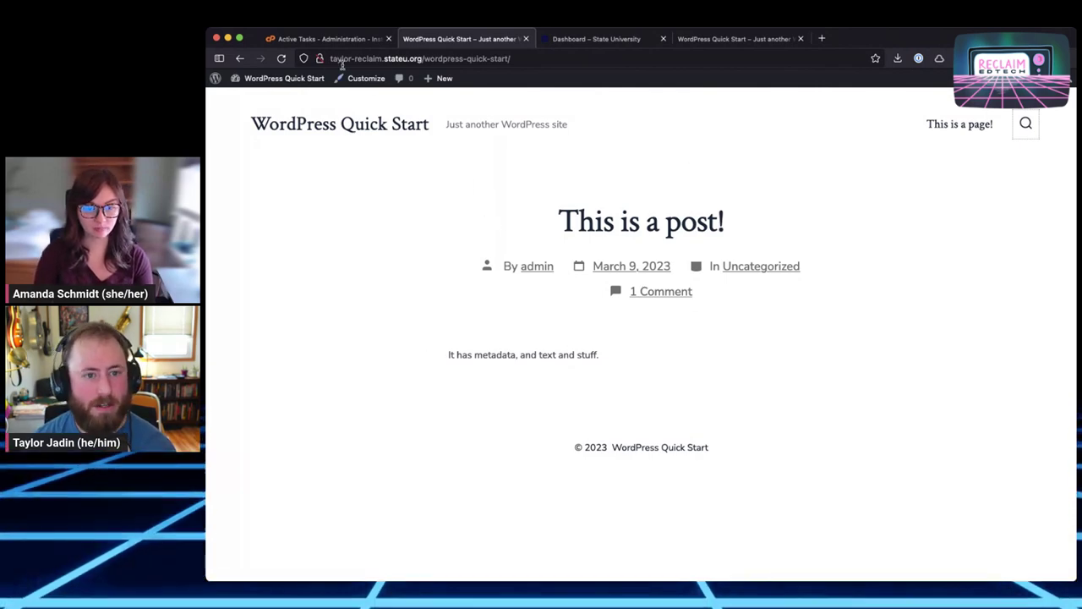
pyautogui.click(328, 39)
pyautogui.click(256, 187)
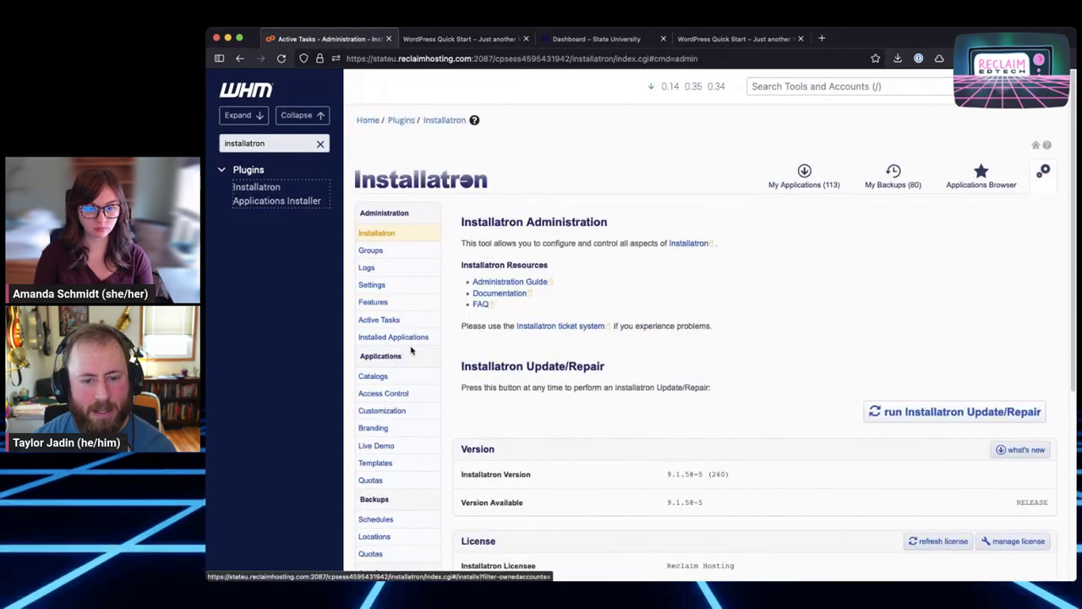
pyautogui.click(804, 181)
pyautogui.click(971, 218)
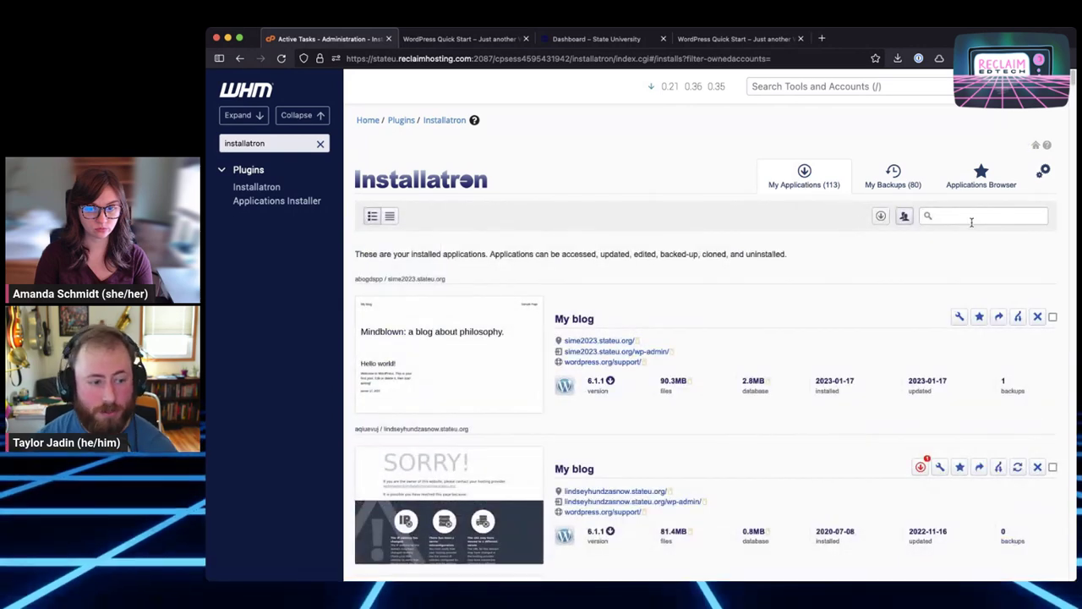
pyautogui.write('taylor')
pyautogui.press('Return')
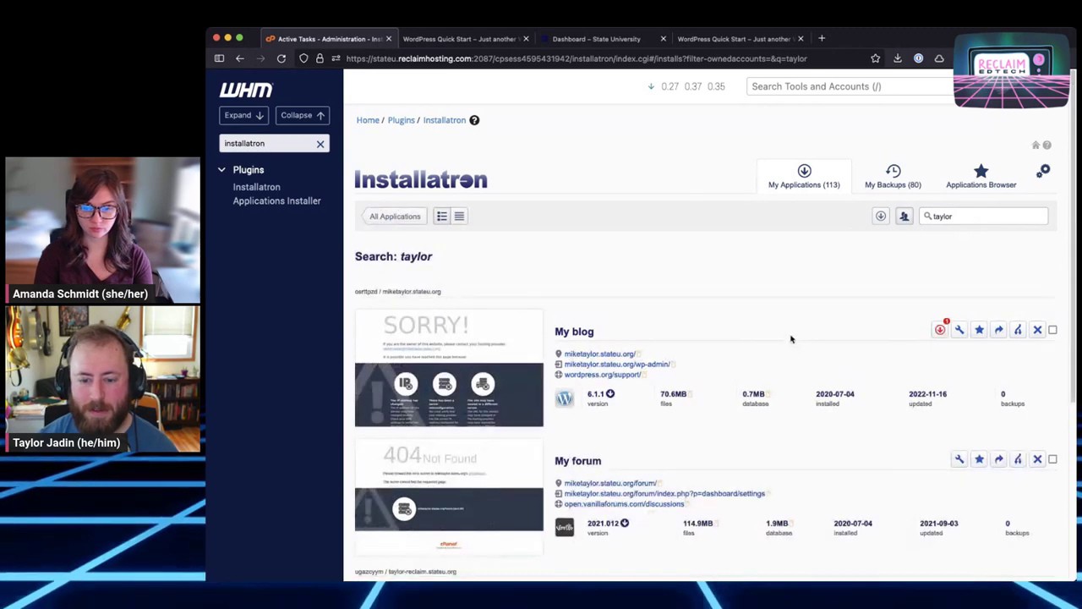
# Start a template from the WordPress Quick Start installation and title it "Wordpress Quick Start".
pyautogui.scroll(-5, 796, 368)
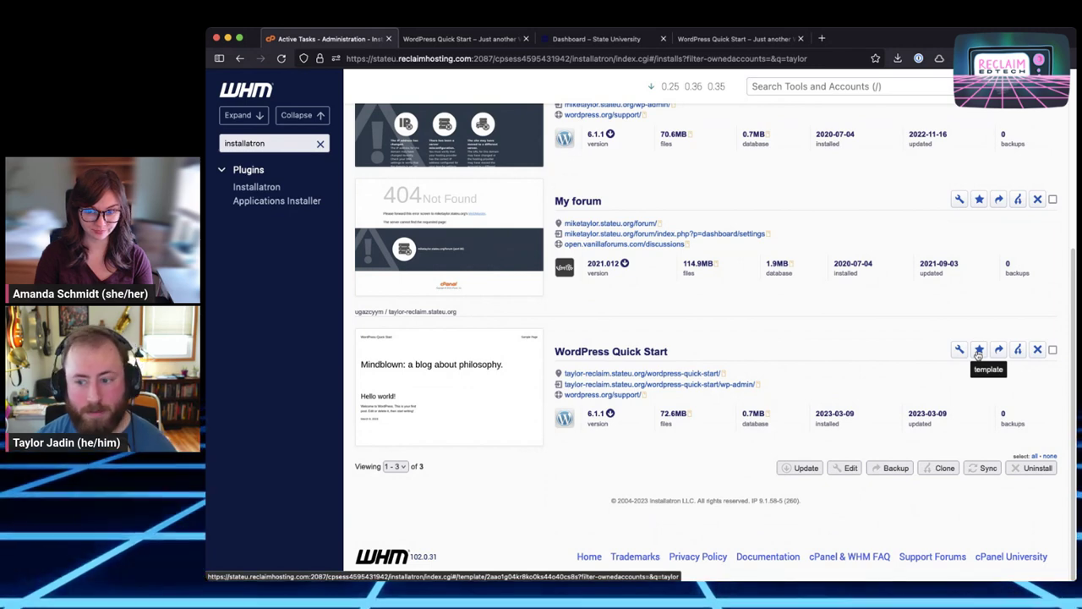
pyautogui.click(978, 351)
pyautogui.click(667, 355)
pyautogui.write('Wordpres')
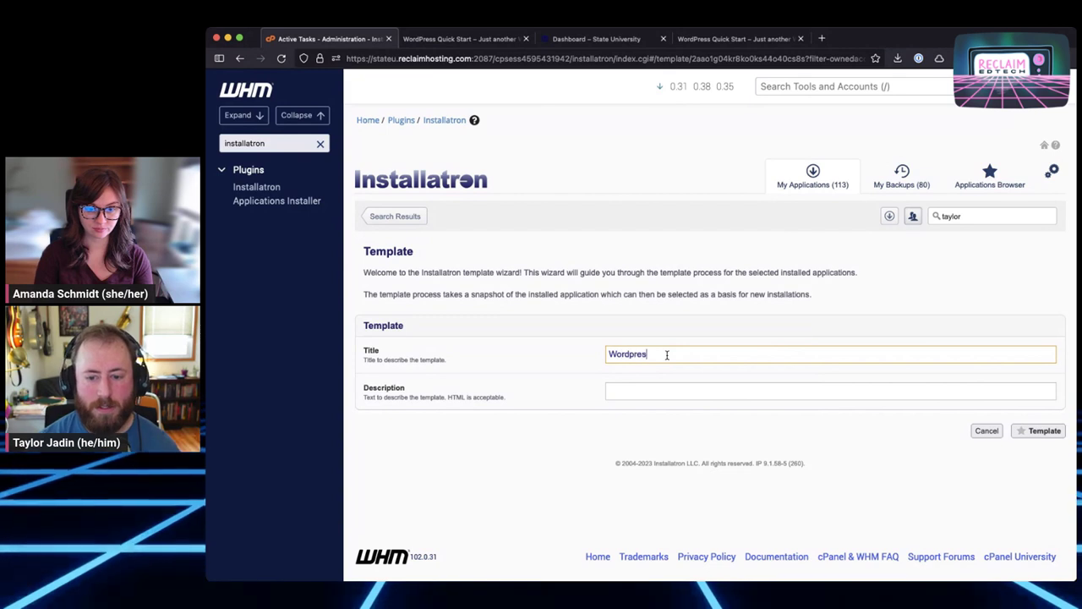
pyautogui.write('s Quick STart')
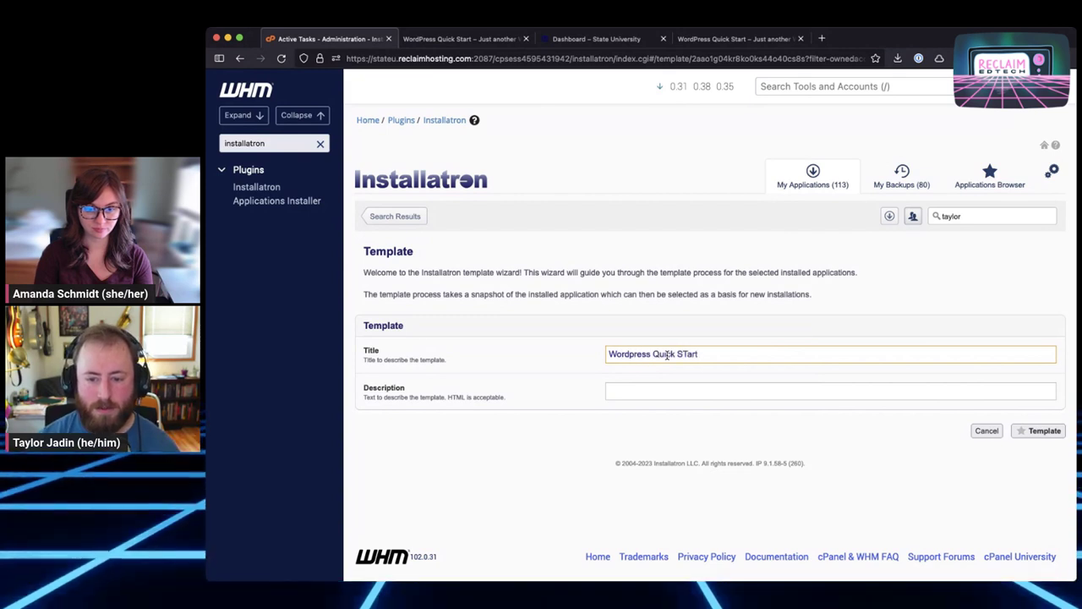
pyautogui.press('BackSpace')
pyautogui.write('tar')
# Describe the template as "A basic starting place for Wordpress using the Go theme." and create it.
pyautogui.click(695, 387)
pyautogui.write('A bs')
pyautogui.write('sic starting ')
pyautogui.write('place to')
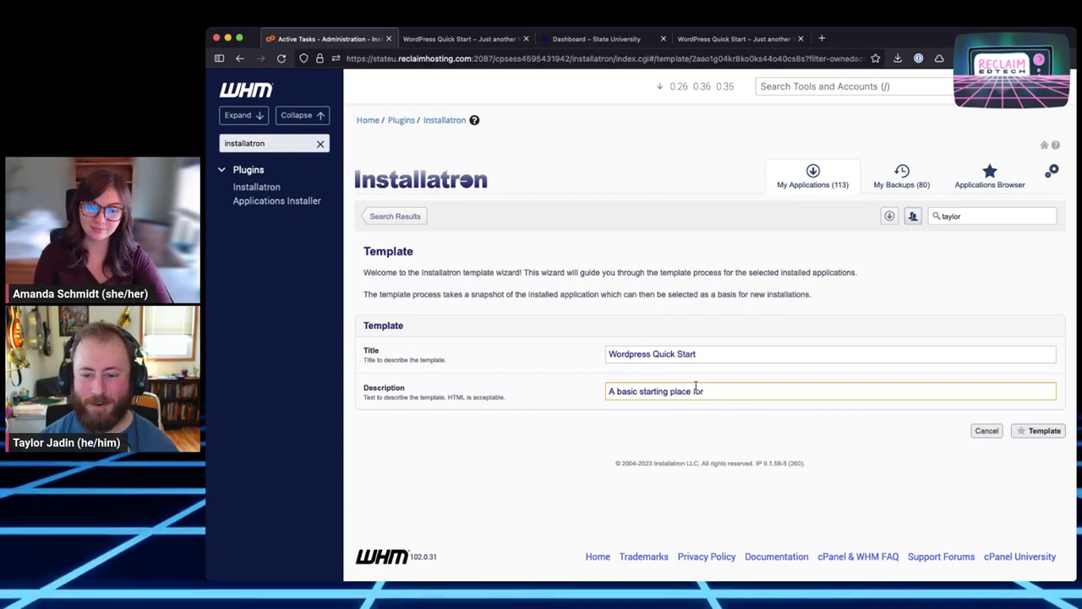
pyautogui.write('r Wordpress using the Go theme.')
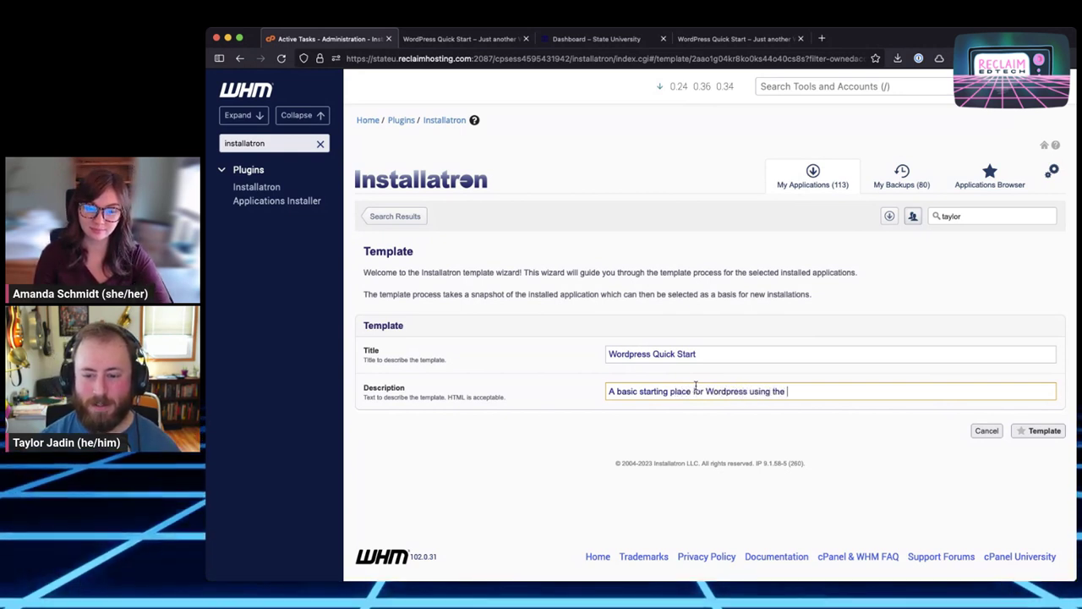
pyautogui.click(1045, 433)
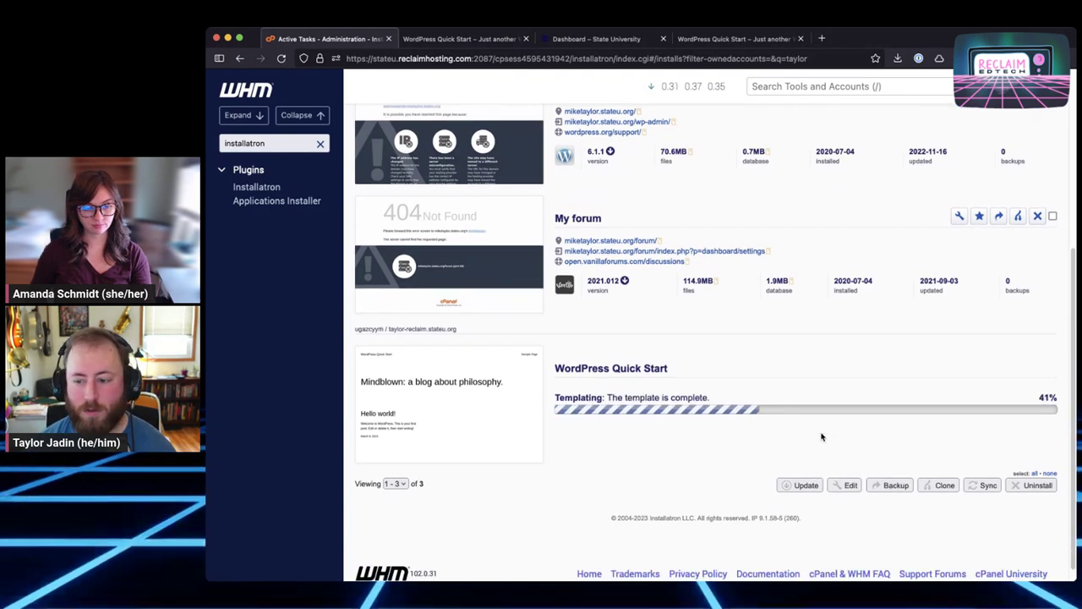
# Switch to the user's cPanel dashboard at State University and start a new WordPress installation.
pyautogui.click(474, 40)
pyautogui.click(596, 39)
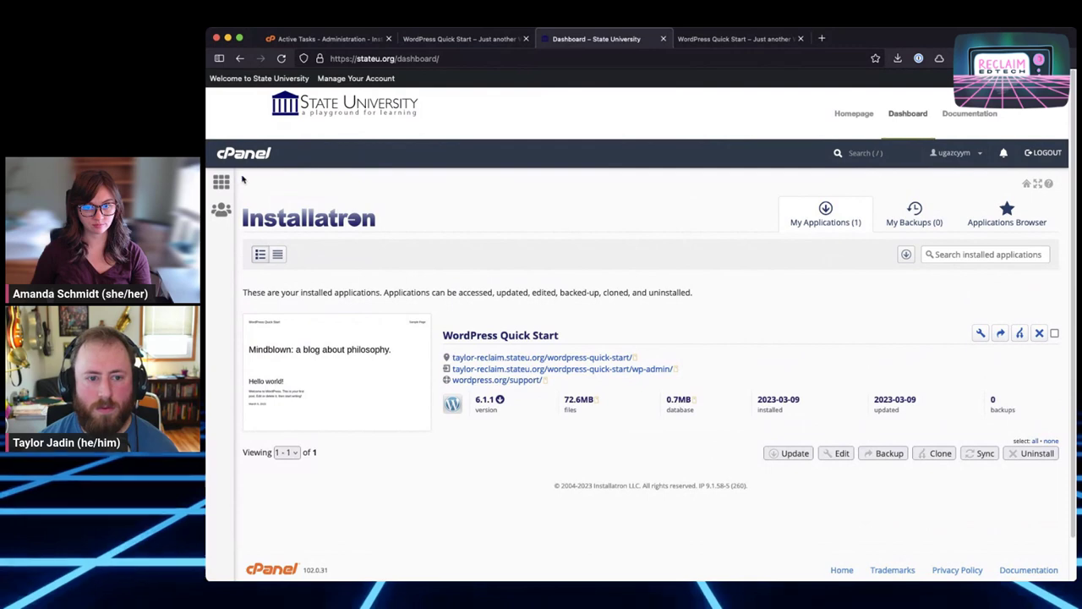
pyautogui.click(240, 185)
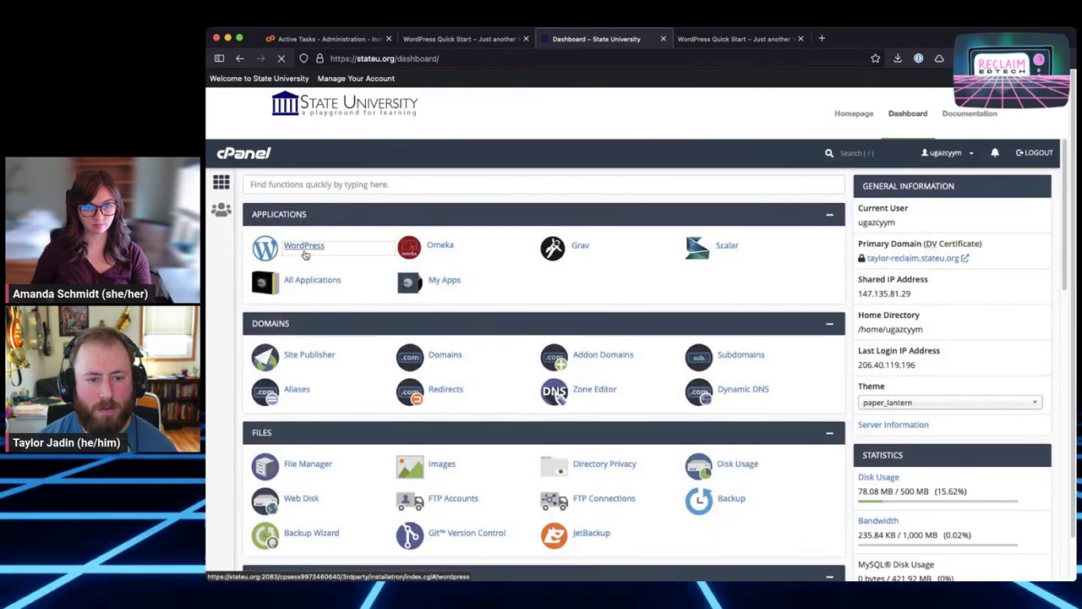
pyautogui.click(331, 249)
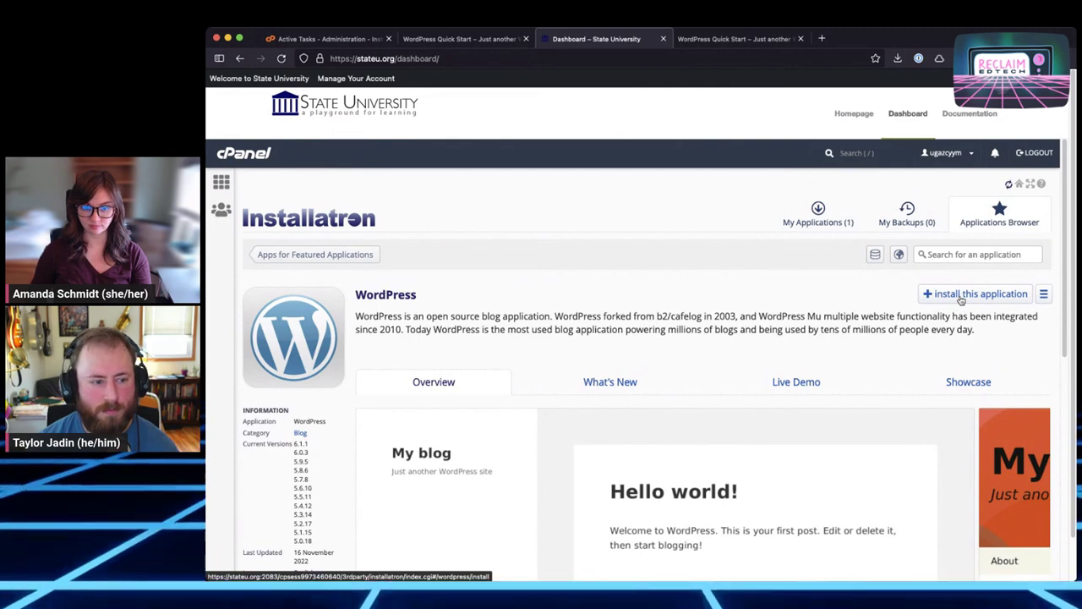
pyautogui.click(961, 296)
pyautogui.scroll(-1, 583, 396)
pyautogui.scroll(-2, 581, 398)
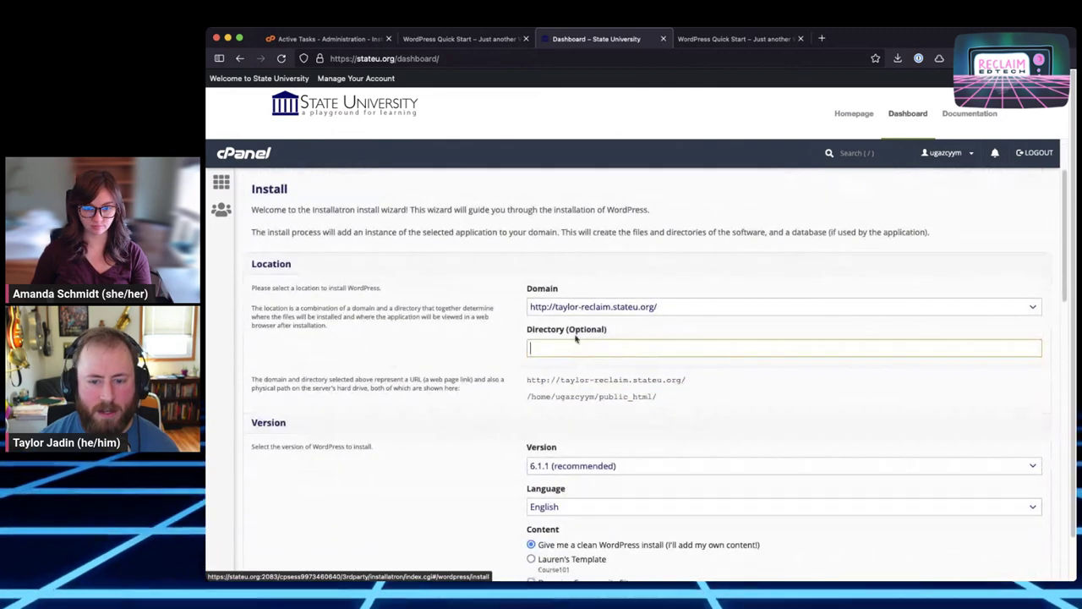
pyautogui.click(583, 306)
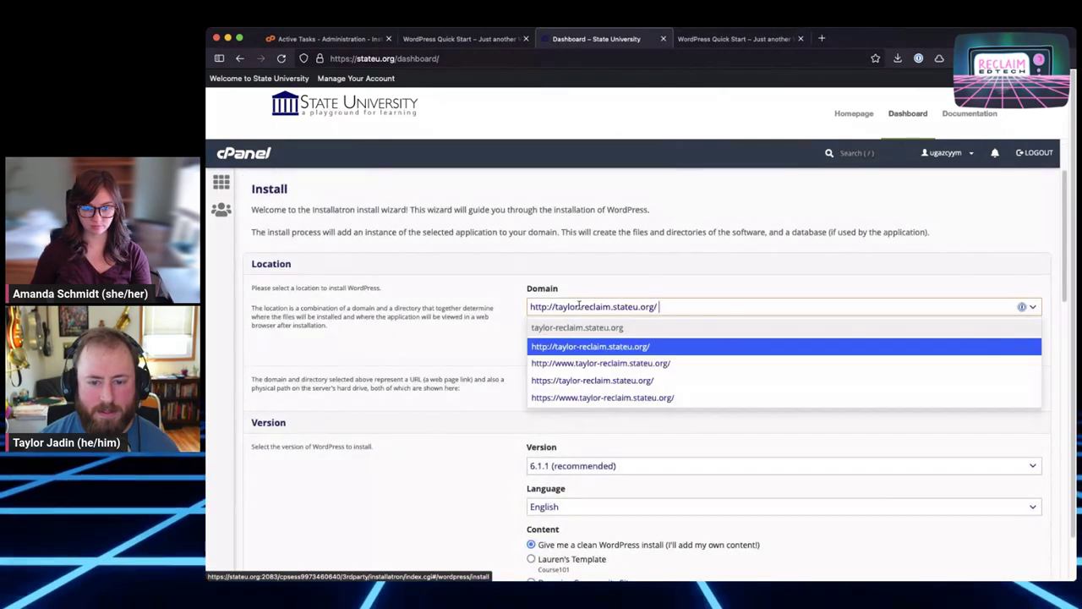
pyautogui.click(617, 364)
pyautogui.click(595, 309)
pyautogui.click(601, 379)
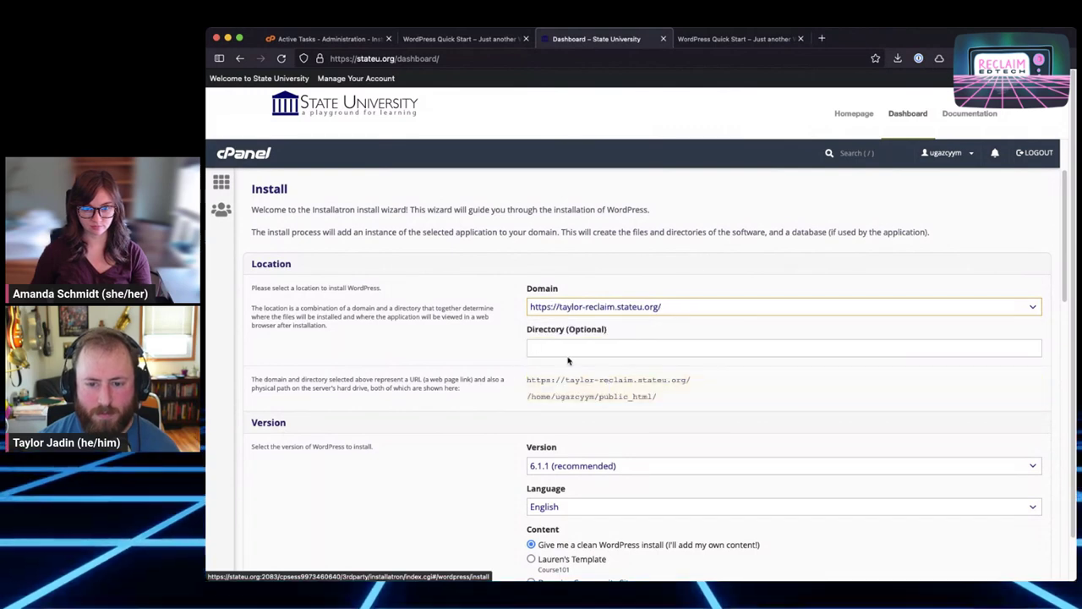
# Try the Wordpress Quick Start content option, then switch to the clean WordPress install option and highlight its label.
pyautogui.scroll(-5, 575, 364)
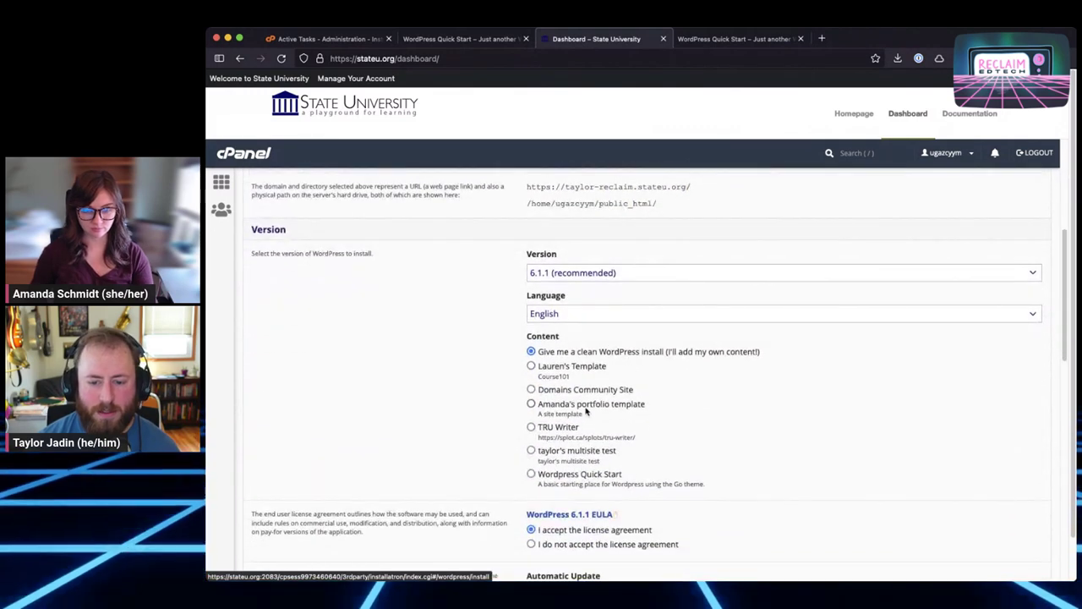
pyautogui.click(560, 475)
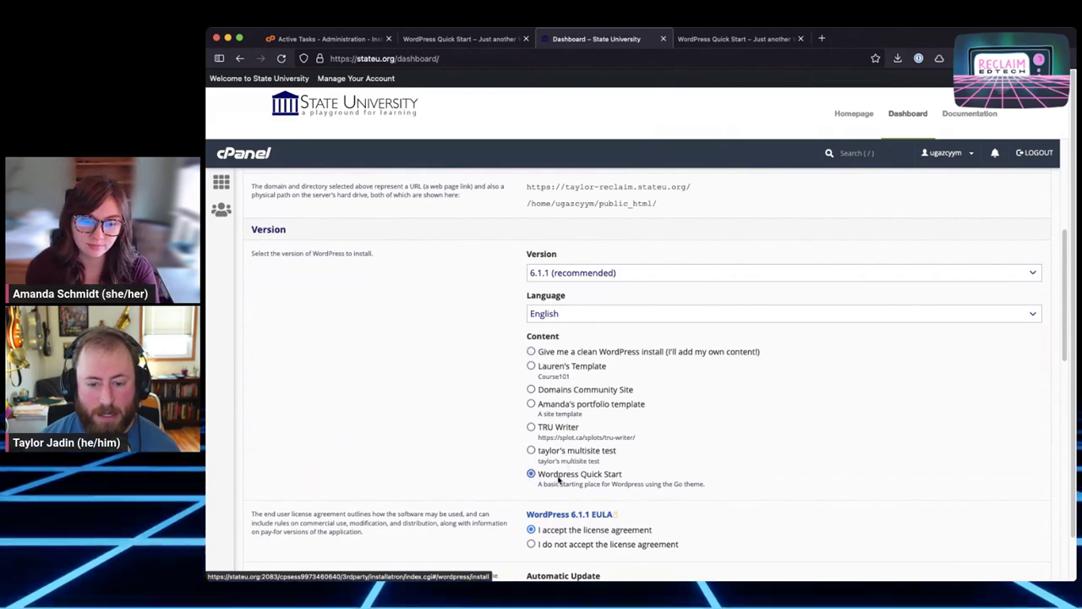
pyautogui.click(564, 354)
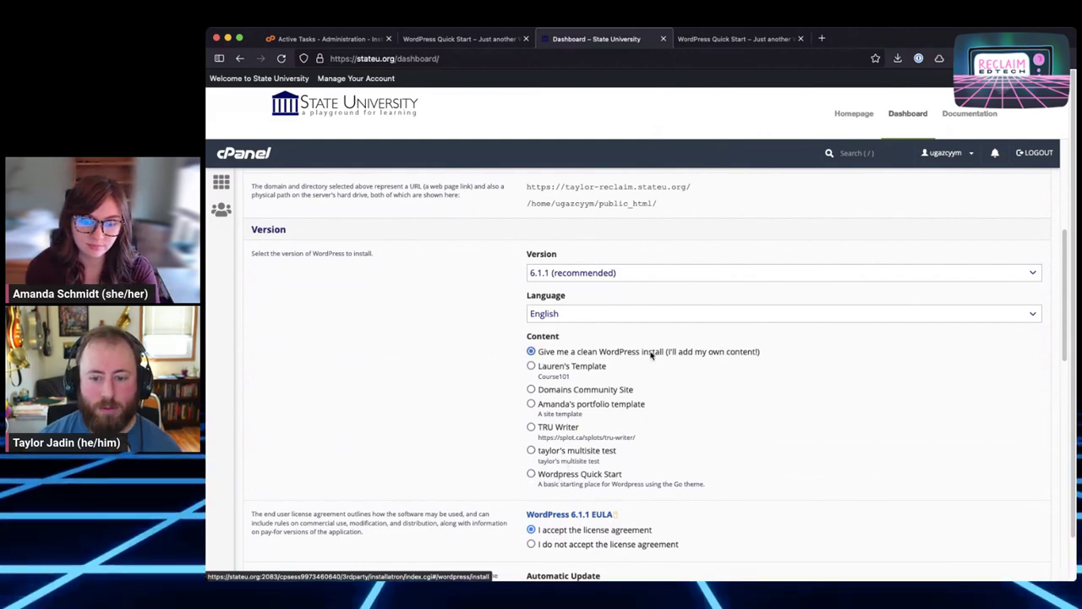
pyautogui.moveTo(760, 352); pyautogui.dragTo(539, 358)
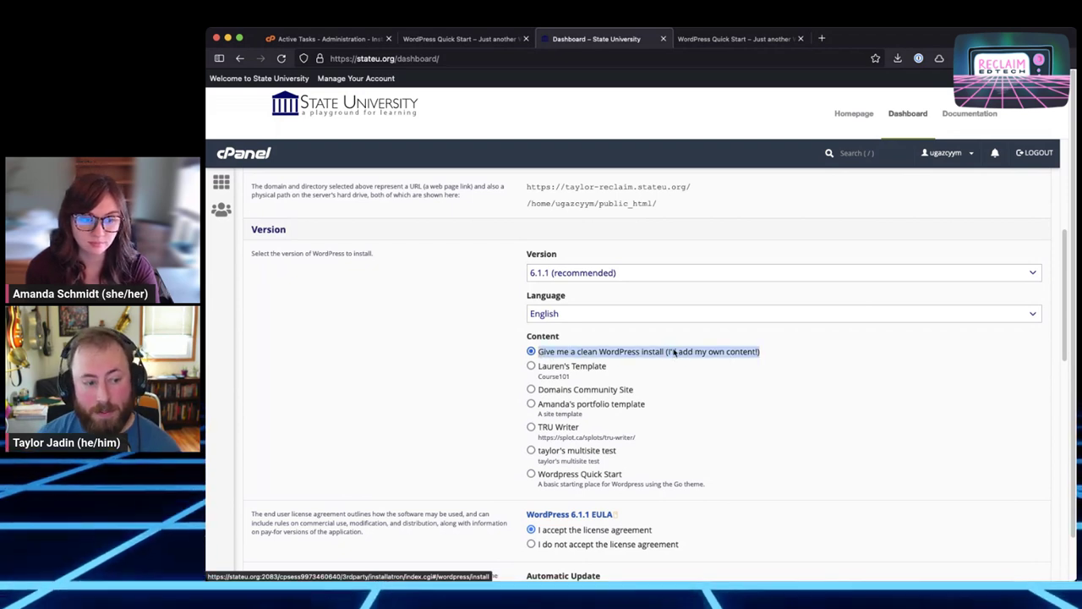
pyautogui.tripleClick(629, 352)
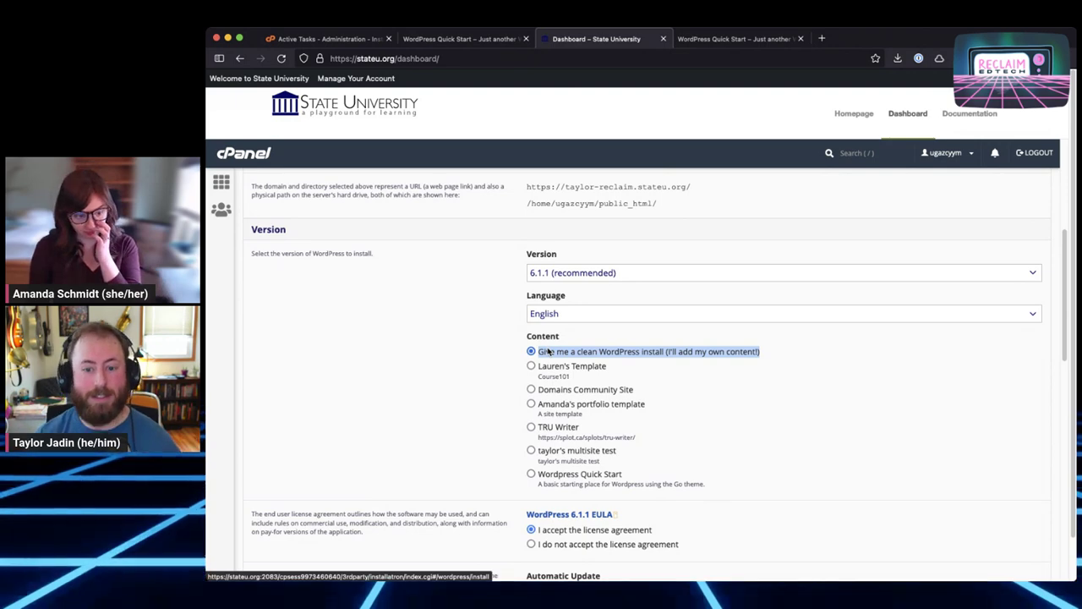
pyautogui.click(549, 352)
pyautogui.tripleClick(573, 354)
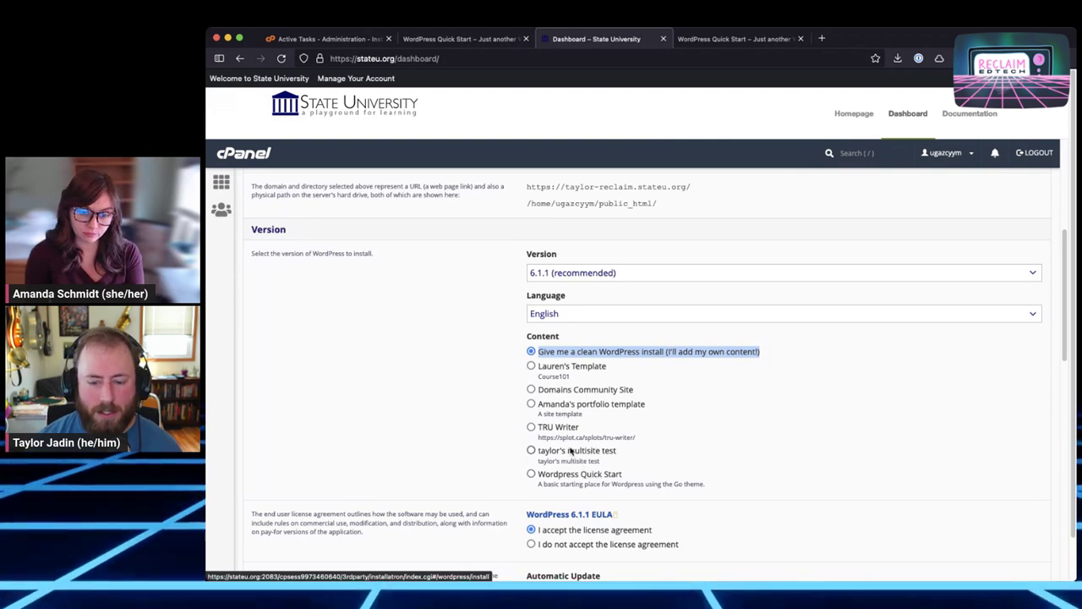
# Try TRU Writer and then Wordpress Quick Start as the content, and review the license and automatic update options.
pyautogui.click(557, 430)
pyautogui.click(557, 429)
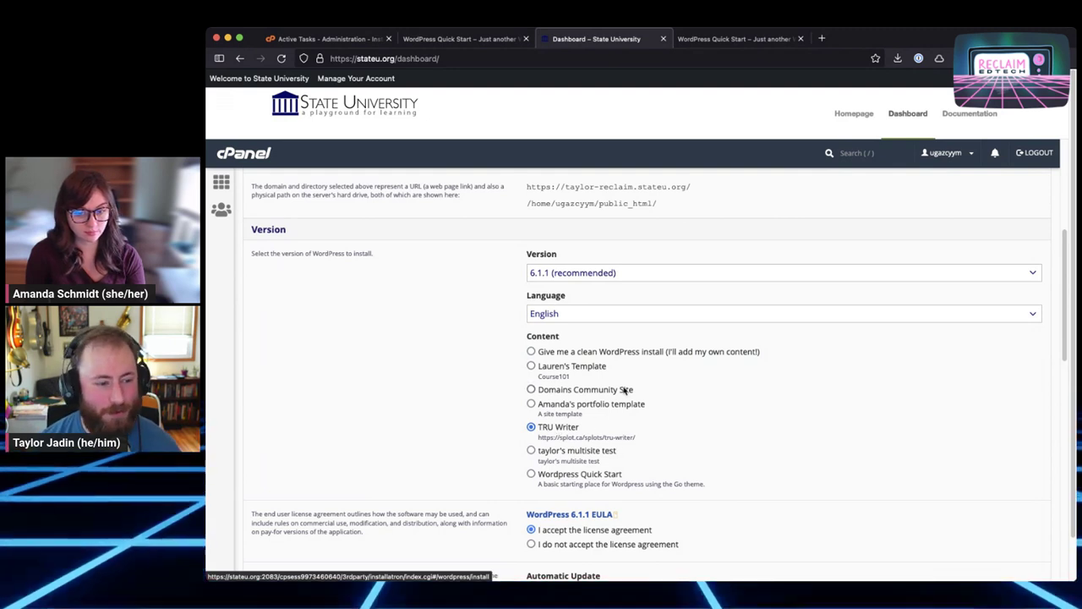
pyautogui.click(532, 475)
pyautogui.scroll(-1, 635, 483)
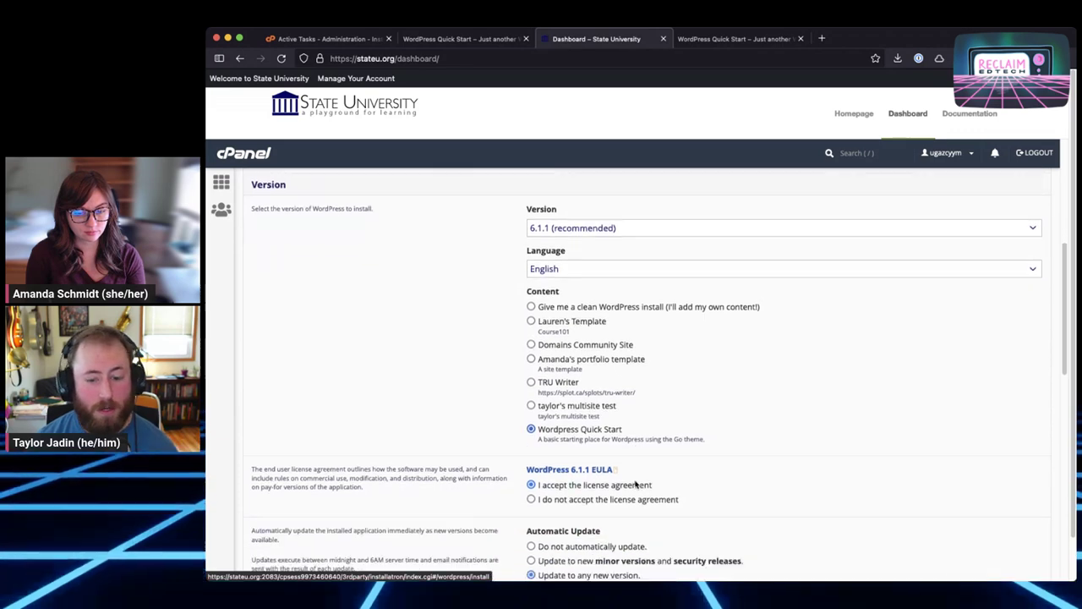
pyautogui.scroll(-4, 636, 484)
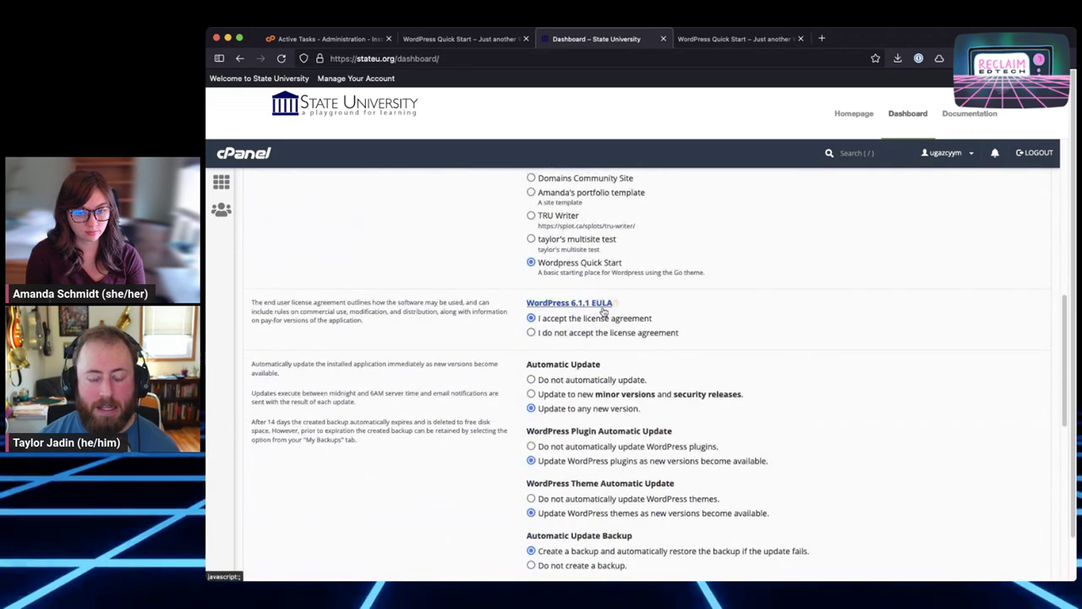
pyautogui.scroll(1, 604, 314)
pyautogui.scroll(1, 583, 307)
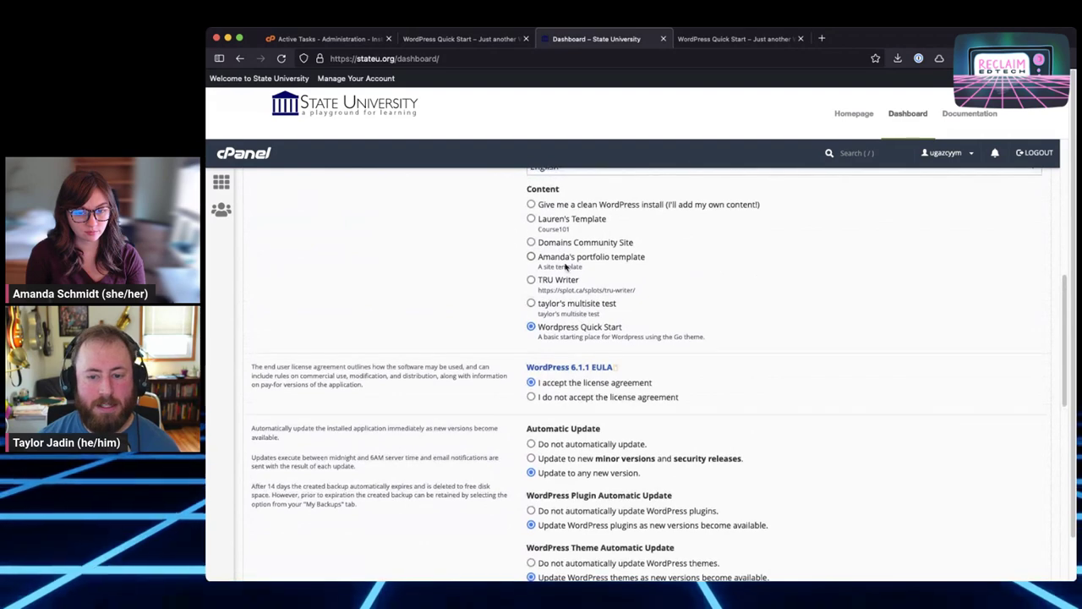
# Try the Domains Community Site and TRU Writer content options, then select Wordpress Quick Start as the installation's content.
pyautogui.click(562, 258)
pyautogui.click(558, 245)
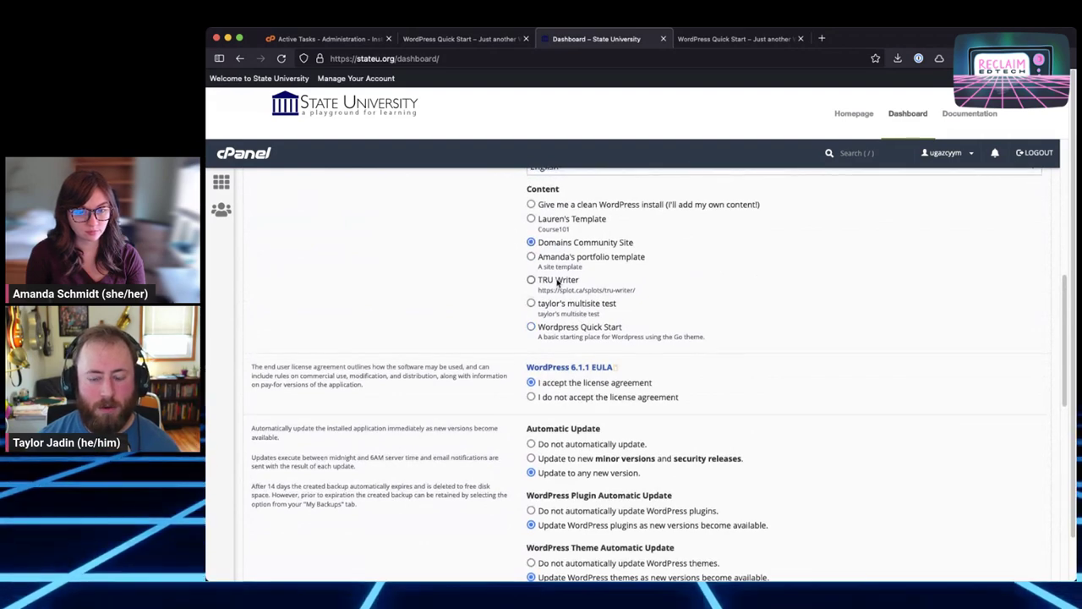
pyautogui.click(558, 280)
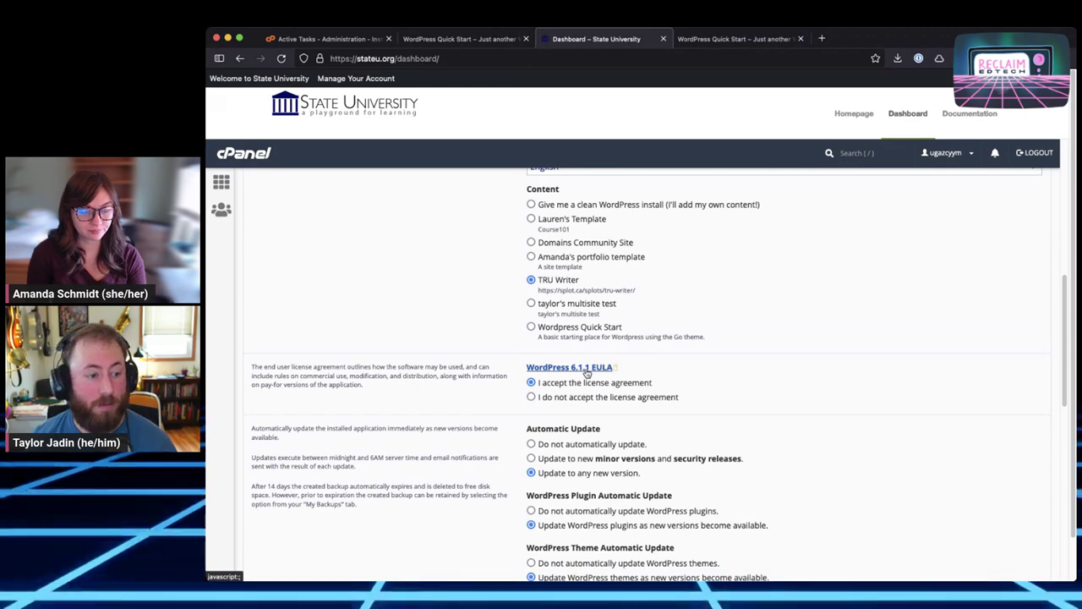
pyautogui.scroll(-1, 582, 304)
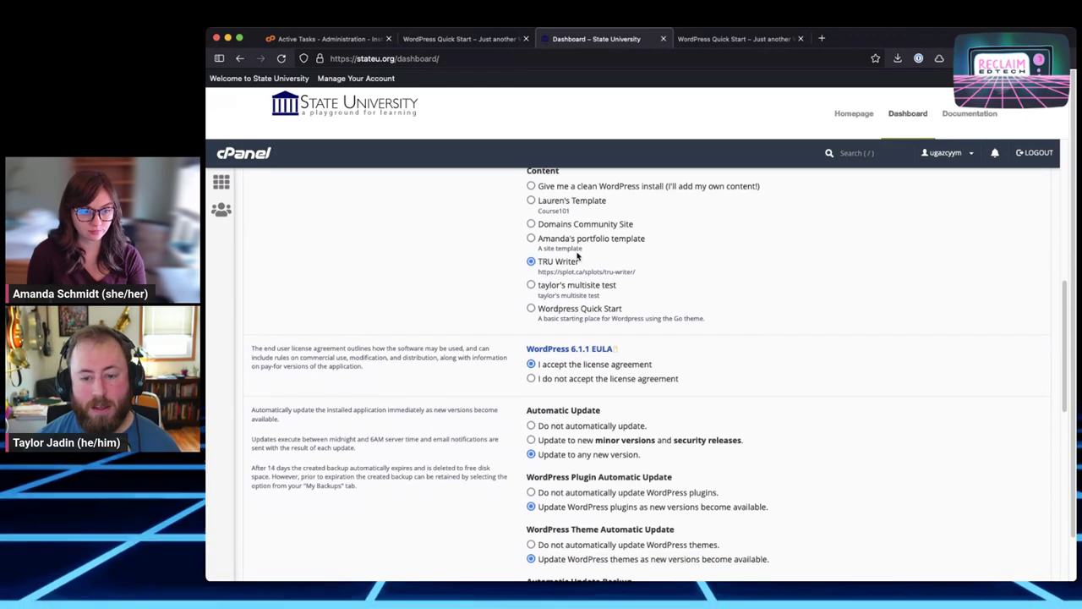
pyautogui.click(566, 309)
pyautogui.scroll(-4, 622, 314)
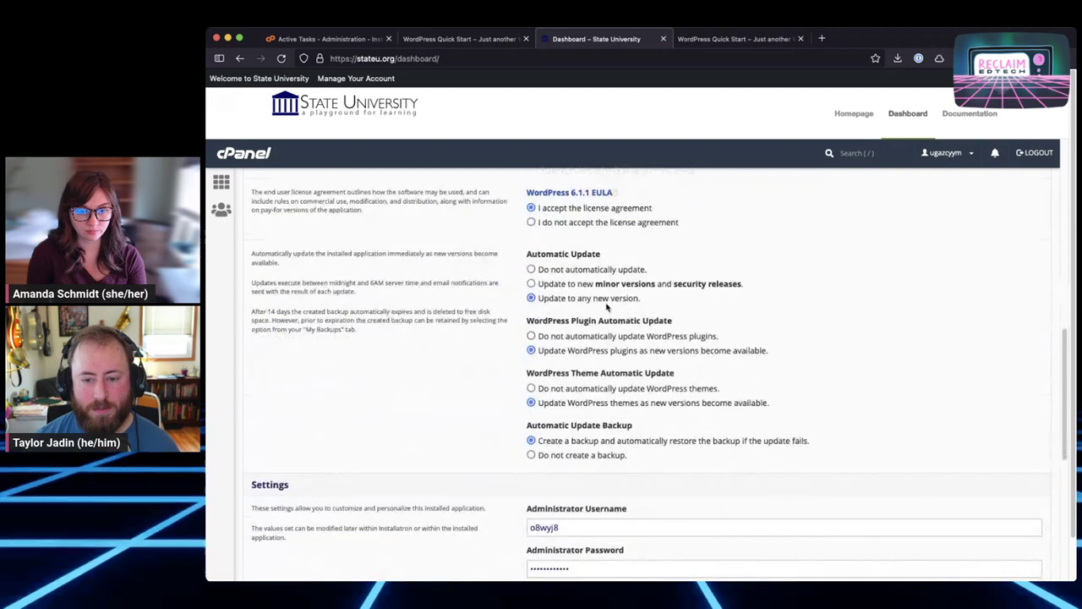
# Review the update, administrator and website settings, then install WordPress with the selected content and the My blog title.
pyautogui.scroll(-1, 618, 320)
pyautogui.scroll(-3, 620, 366)
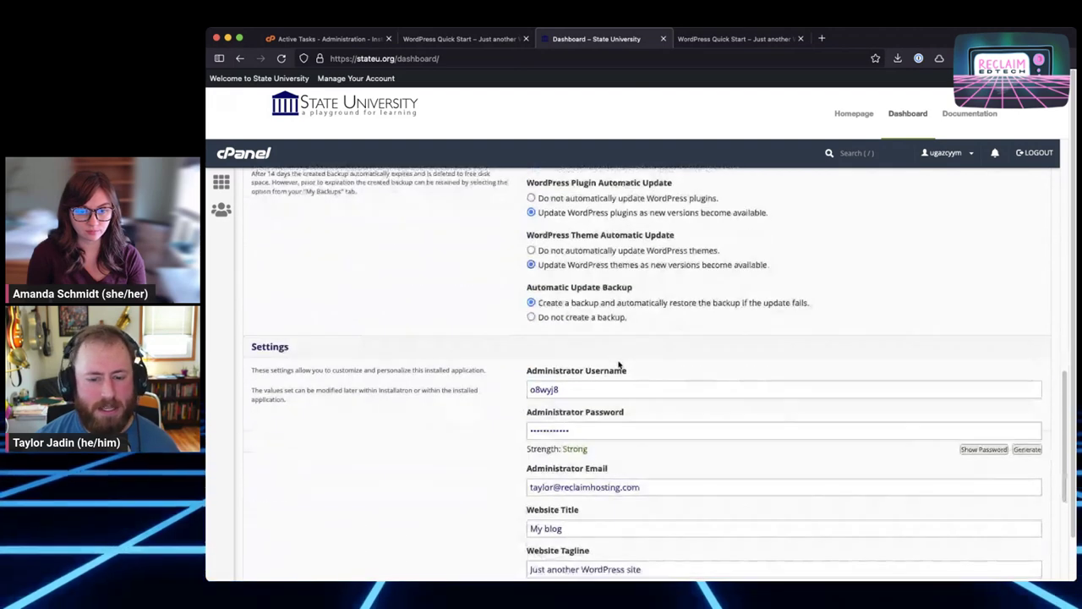
pyautogui.doubleClick(578, 389)
pyautogui.click(406, 420)
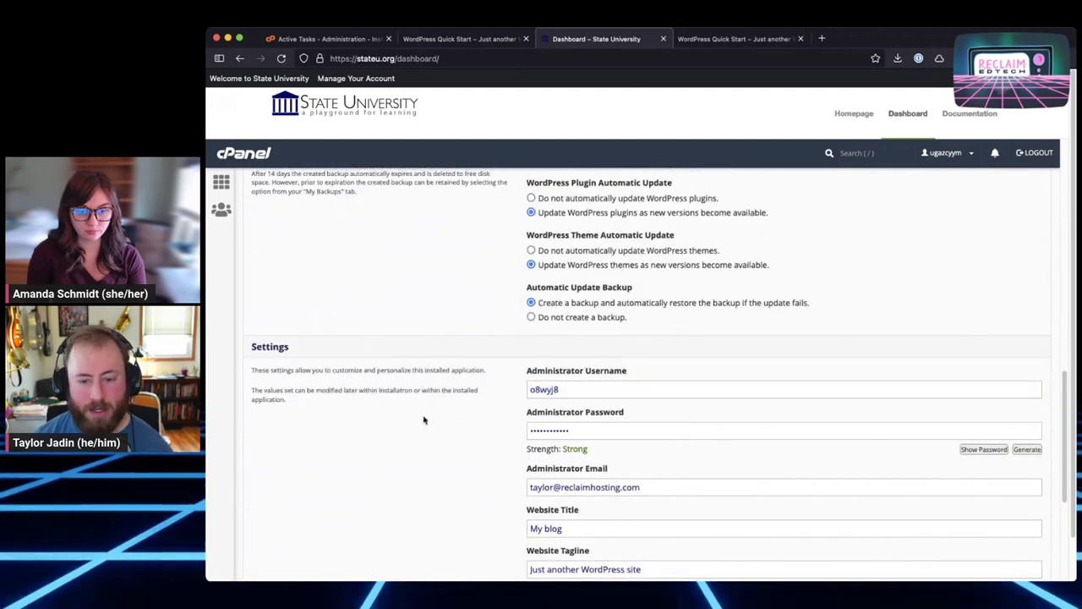
pyautogui.scroll(-3, 592, 470)
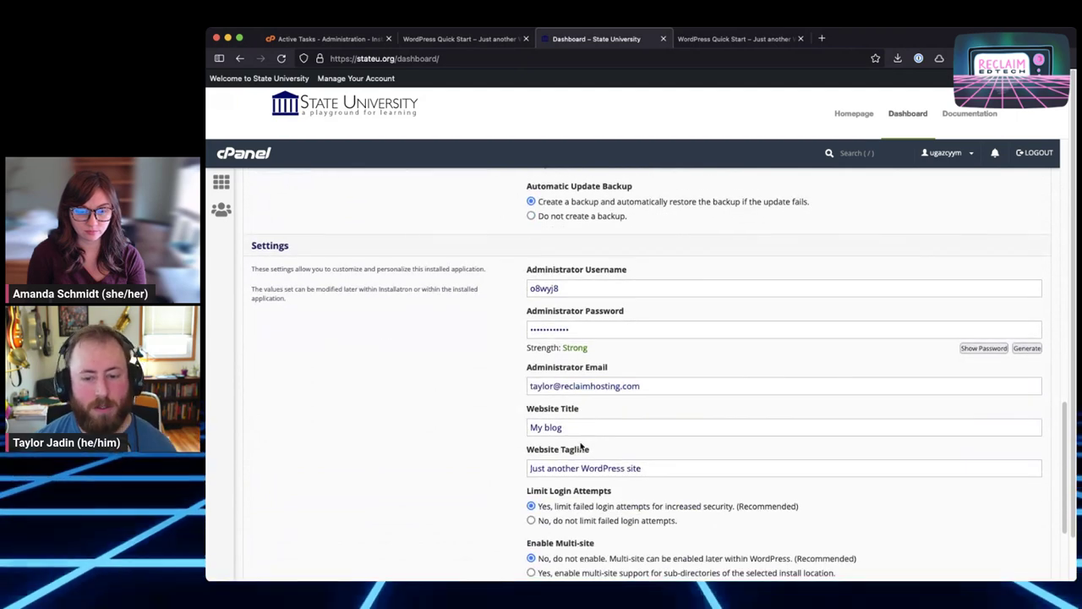
pyautogui.scroll(-3, 618, 439)
pyautogui.click(565, 326)
pyautogui.scroll(-3, 621, 385)
pyautogui.click(729, 547)
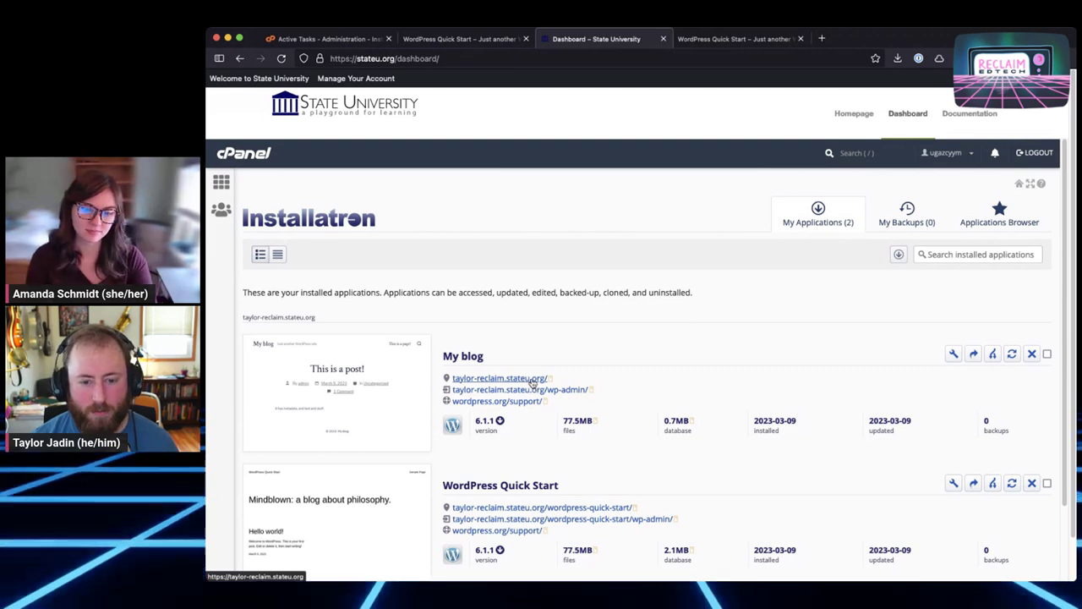
# Open the newly installed My blog site, compare it with the WordPress Quick Start site, and return to the installed applications list.
pyautogui.click(533, 381)
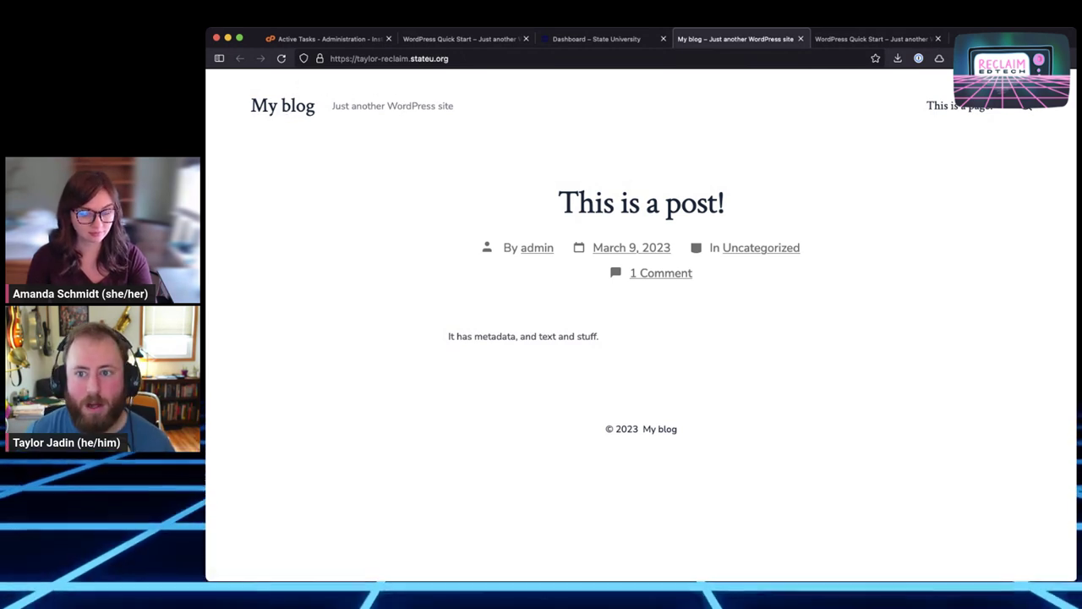
pyautogui.click(857, 41)
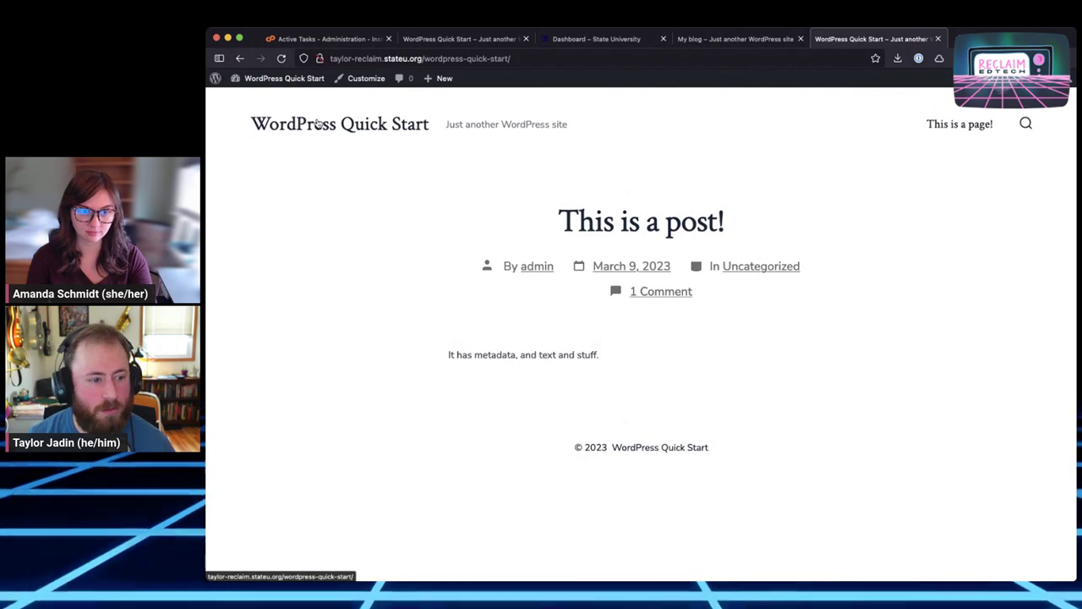
pyautogui.click(744, 39)
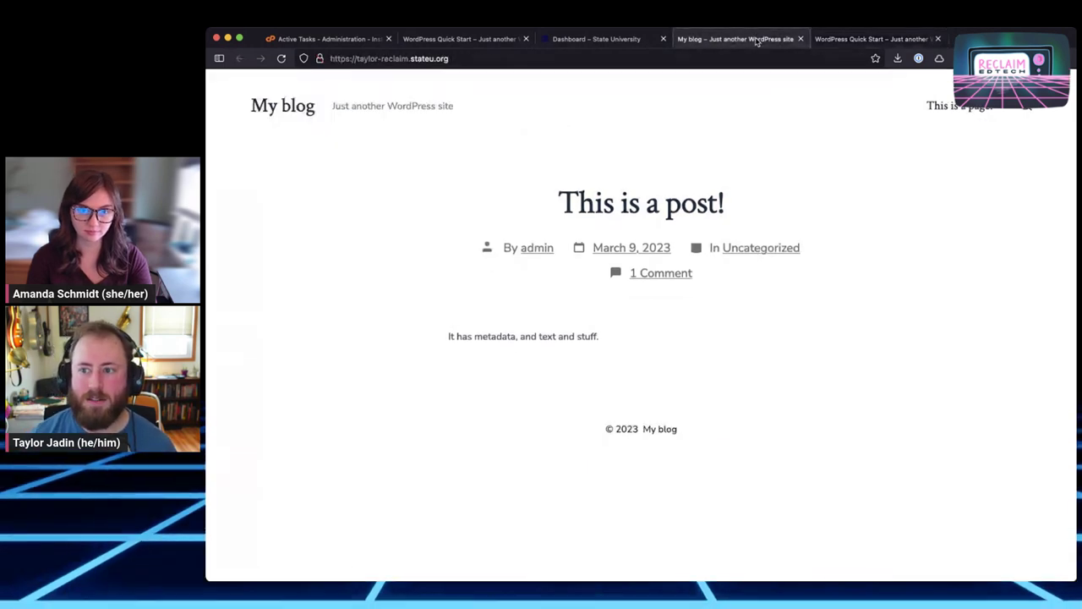
pyautogui.click(598, 39)
pyautogui.scroll(-2, 444, 72)
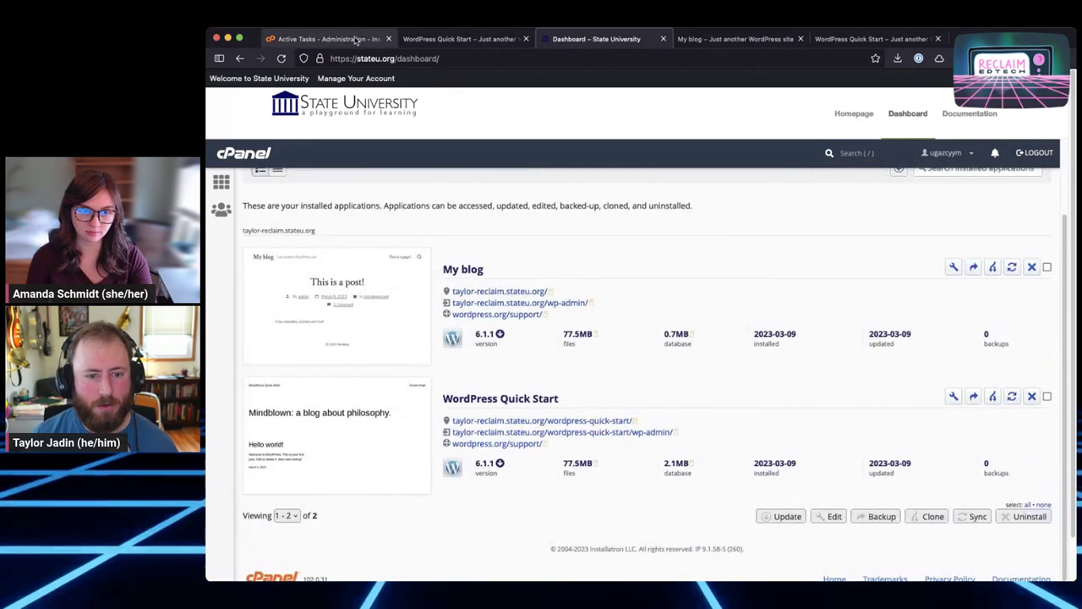
# Switch to WHM and open Installatron's application templates administration at the WordPress entries.
pyautogui.click(355, 39)
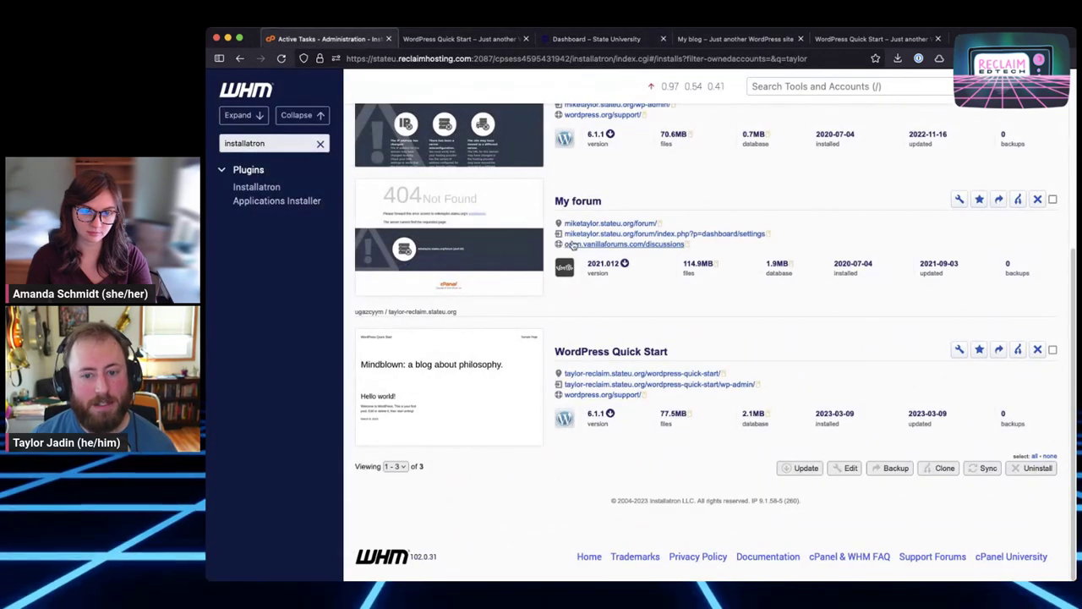
pyautogui.scroll(5, 560, 242)
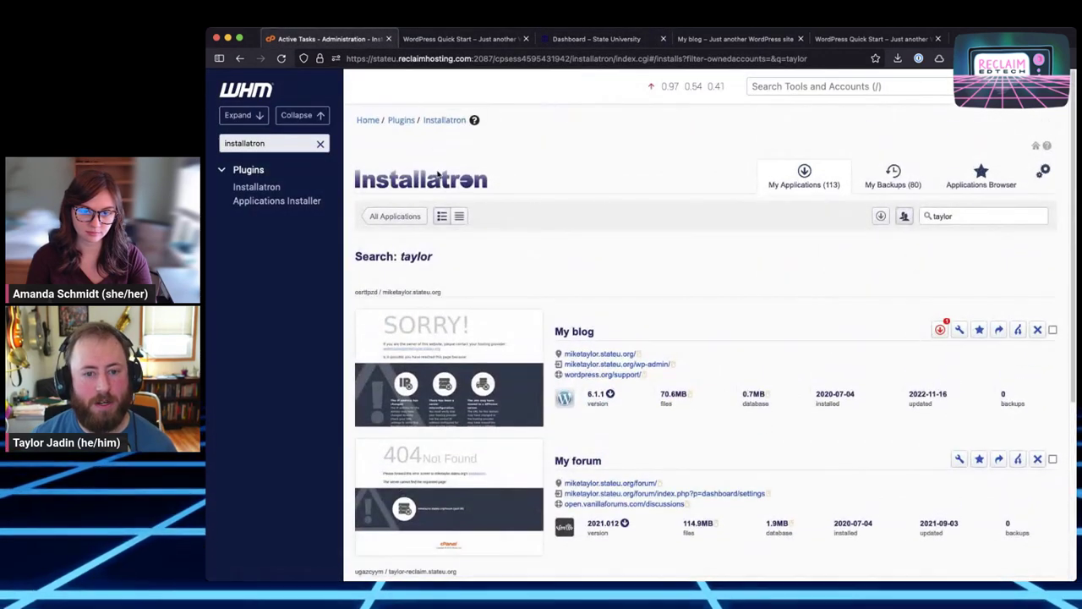
pyautogui.click(279, 200)
pyautogui.scroll(-2, 423, 263)
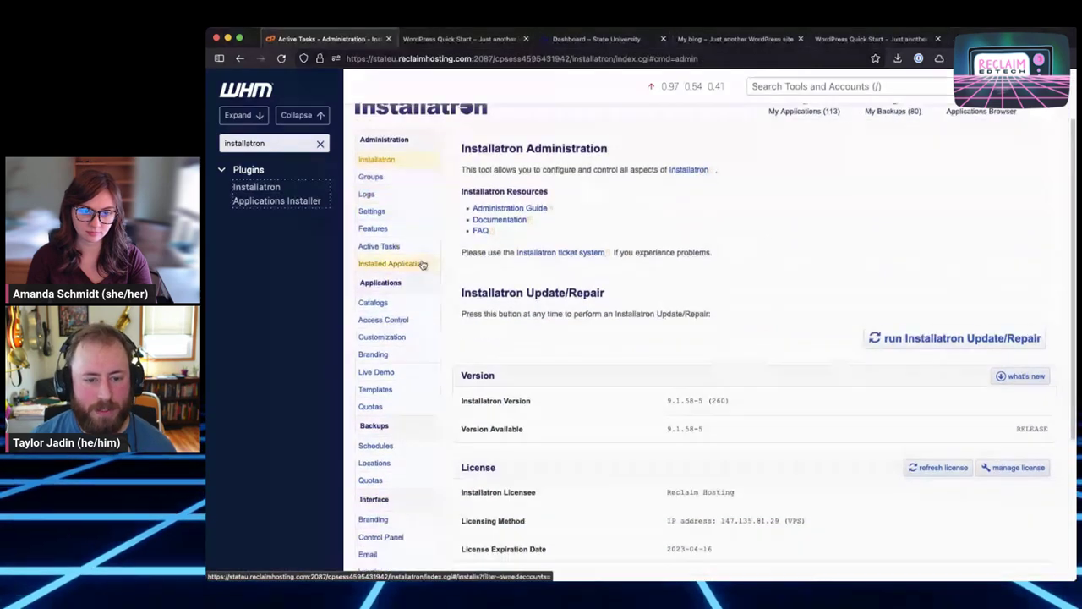
pyautogui.scroll(-2, 414, 267)
pyautogui.scroll(-4, 414, 269)
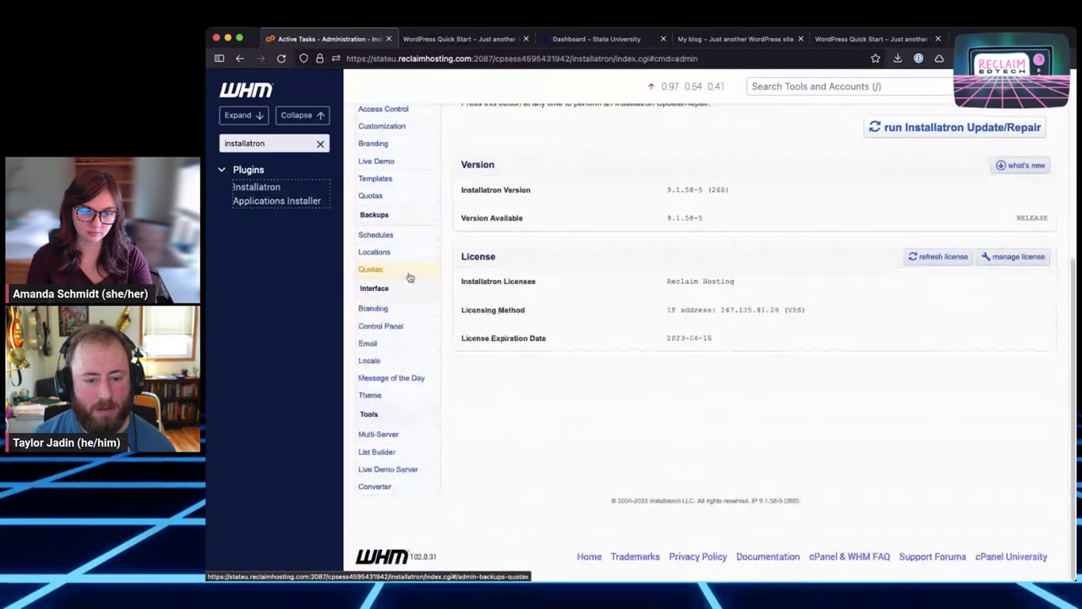
pyautogui.scroll(4, 393, 370)
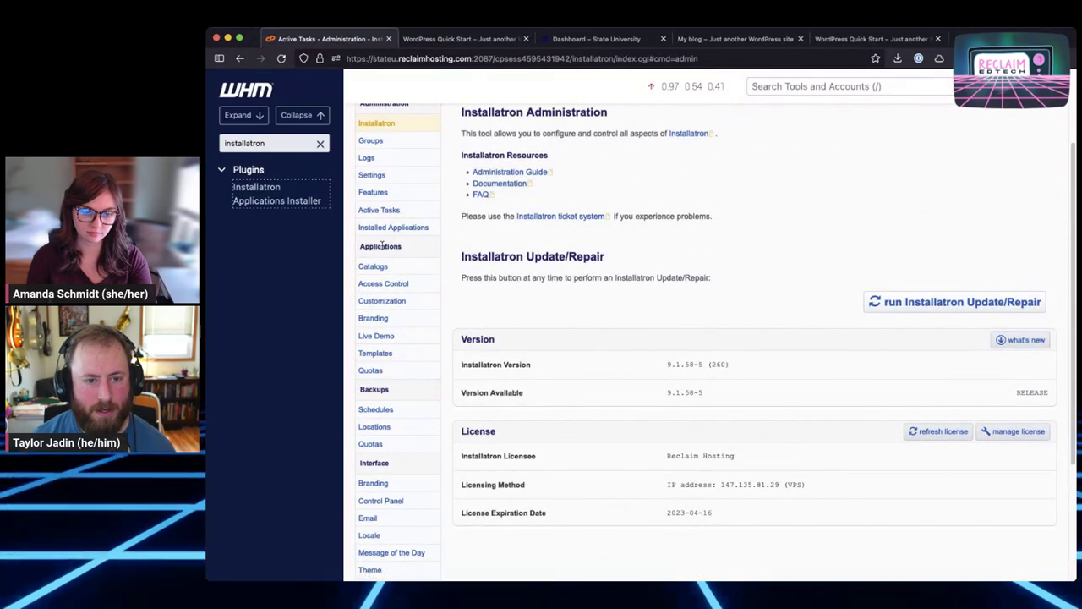
pyautogui.click(382, 354)
pyautogui.scroll(-10, 702, 278)
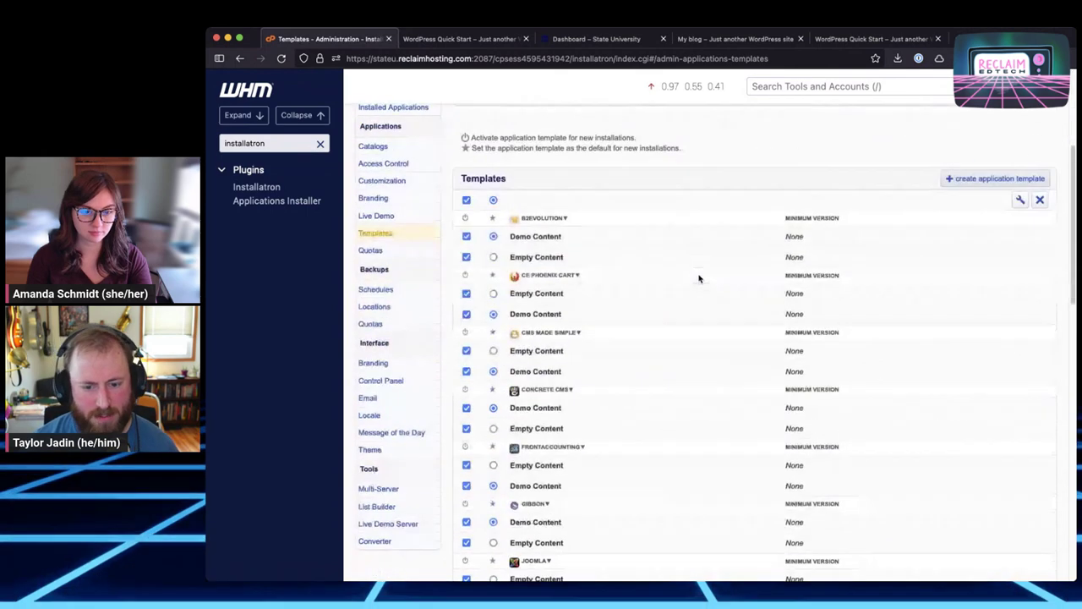
pyautogui.scroll(-6, 698, 279)
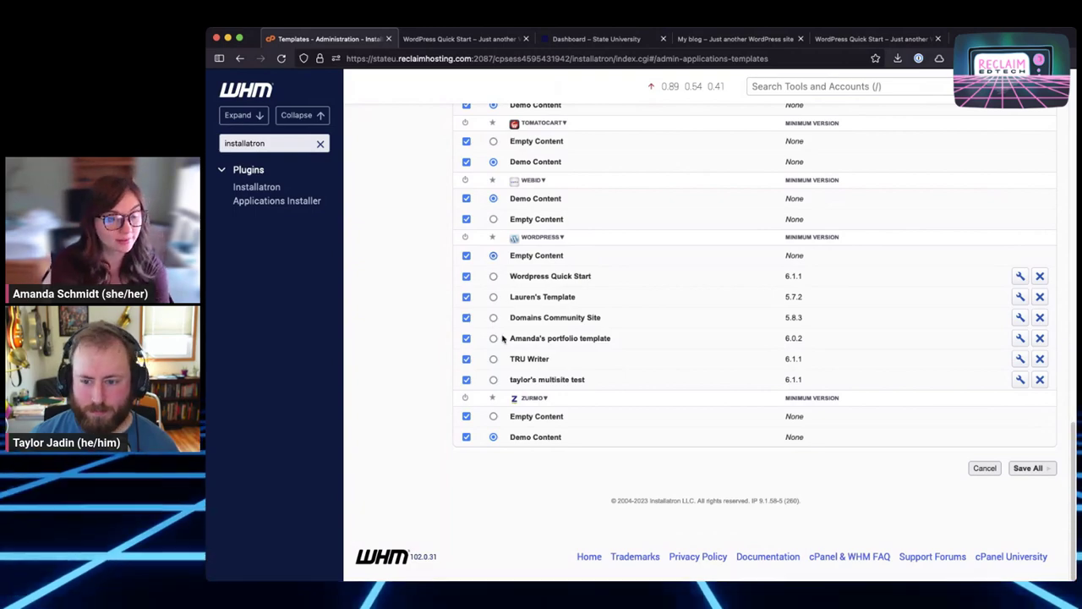
# Examine the application template list to see which applications have demo, empty and custom content such as Omeka Template.
pyautogui.scroll(3, 499, 347)
pyautogui.scroll(10, 503, 347)
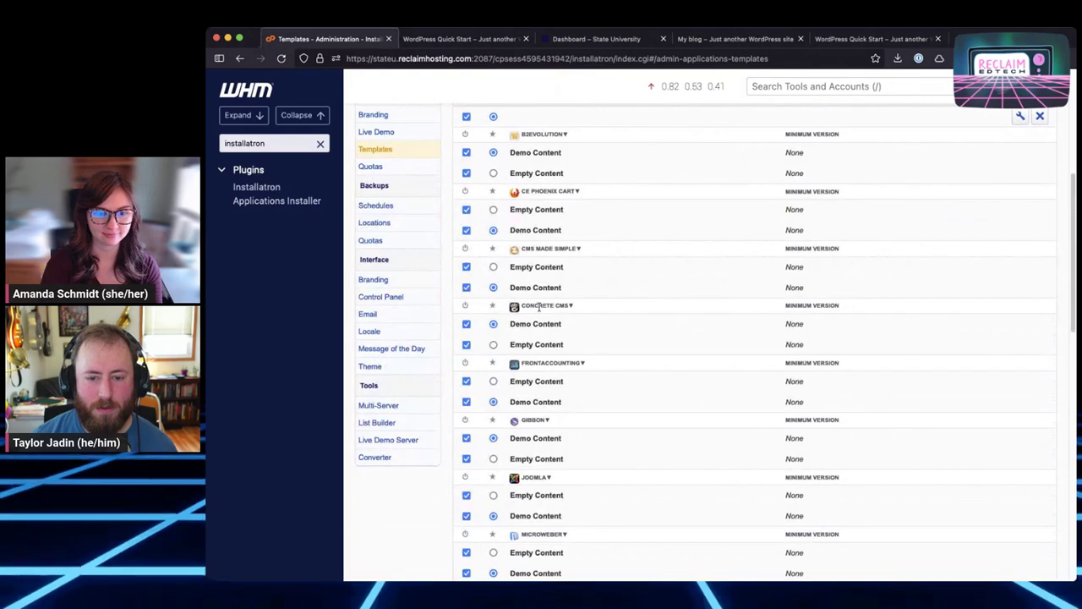
pyautogui.scroll(3, 524, 363)
pyautogui.scroll(-15, 542, 365)
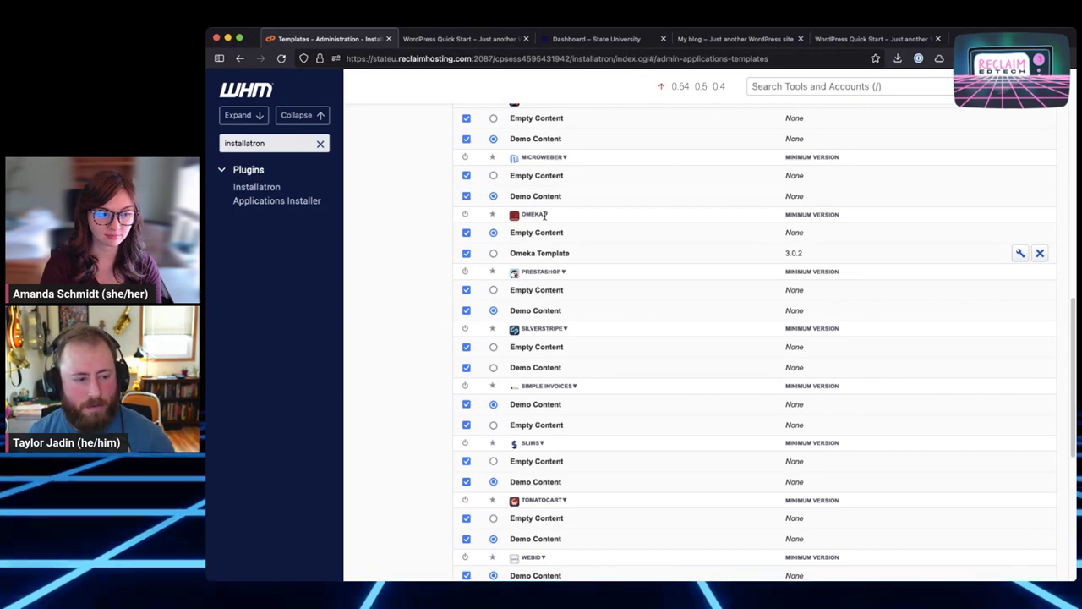
pyautogui.scroll(-5, 591, 287)
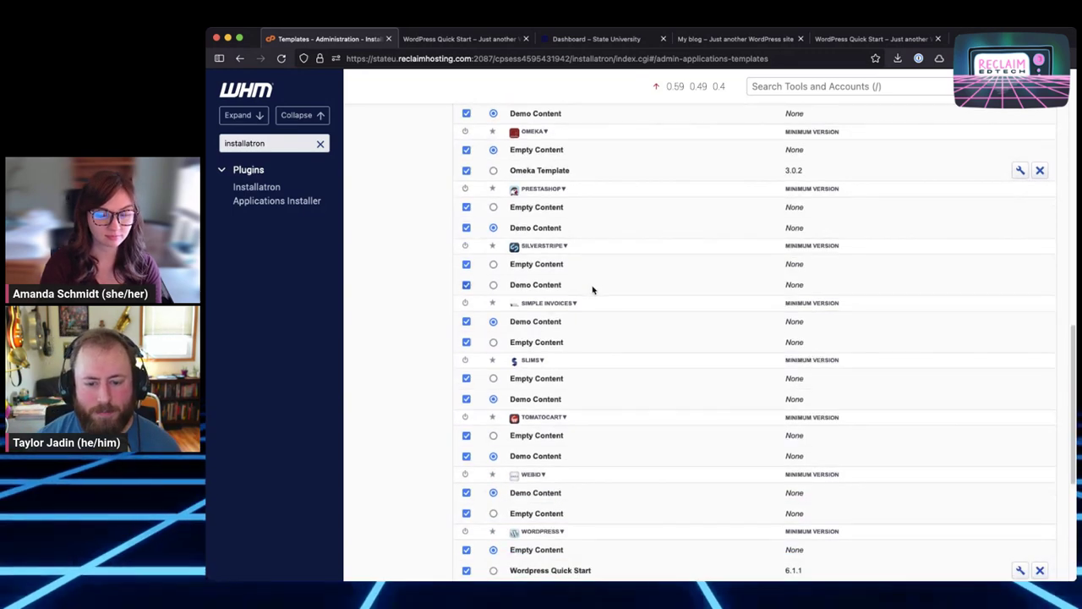
pyautogui.scroll(-2, 592, 291)
pyautogui.scroll(1, 572, 302)
pyautogui.scroll(10, 569, 305)
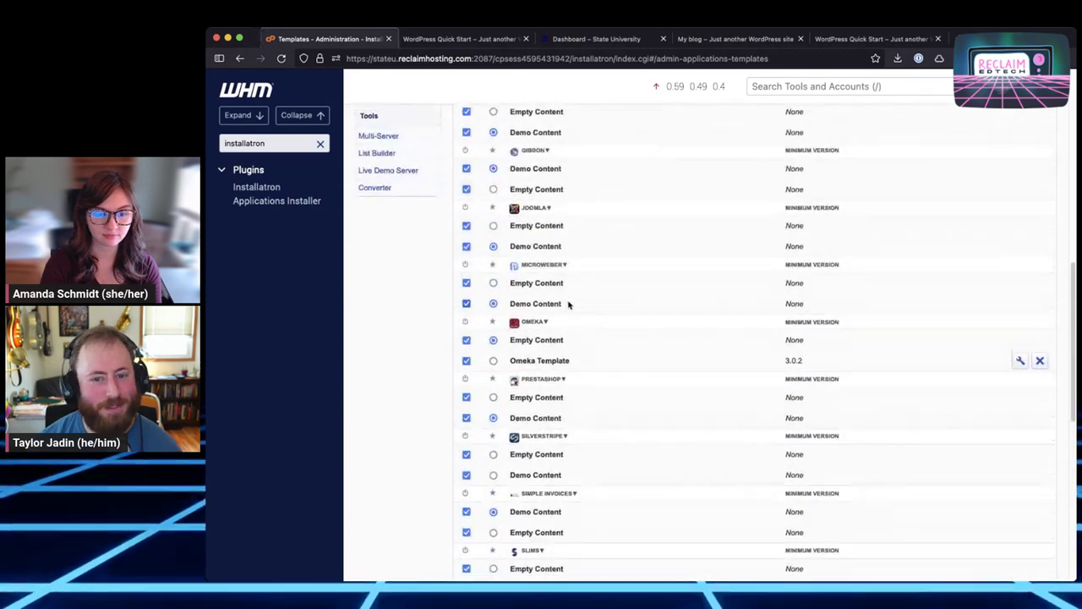
pyautogui.scroll(3, 571, 310)
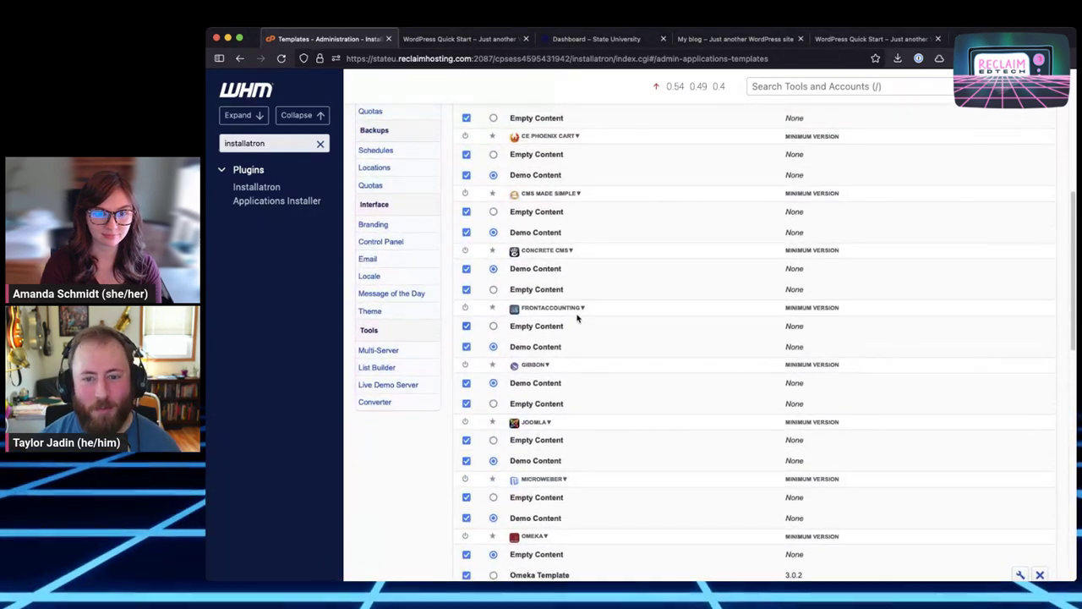
pyautogui.scroll(1, 576, 315)
pyautogui.scroll(-4, 576, 313)
pyautogui.scroll(-2, 576, 313)
pyautogui.scroll(-4, 575, 311)
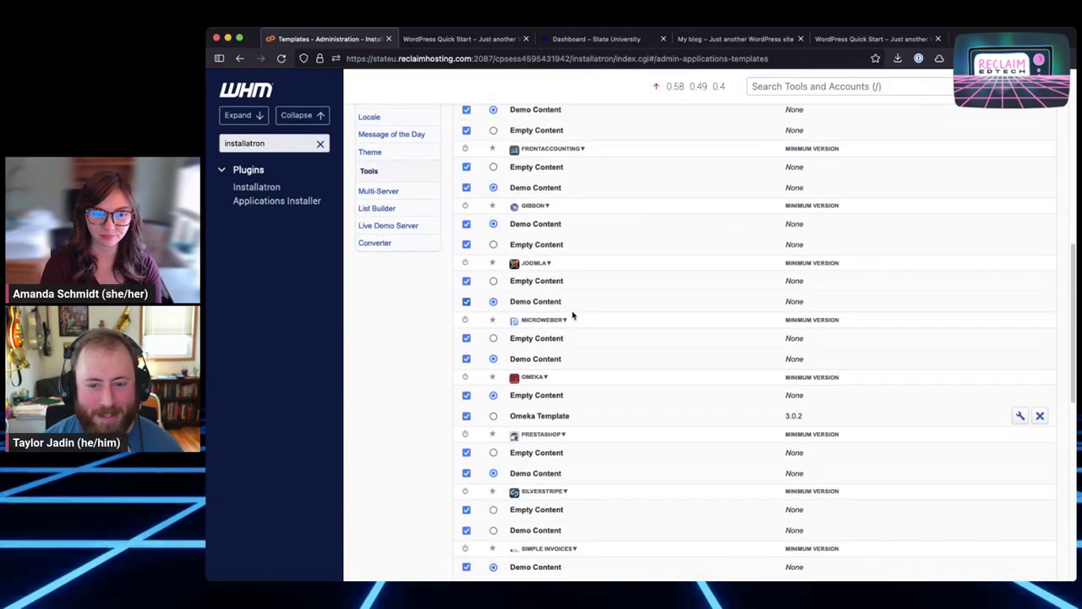
# Deactivate all custom WordPress templates except Wordpress Quick Start, keep Empty Content active, and save the changes.
pyautogui.scroll(-9, 572, 309)
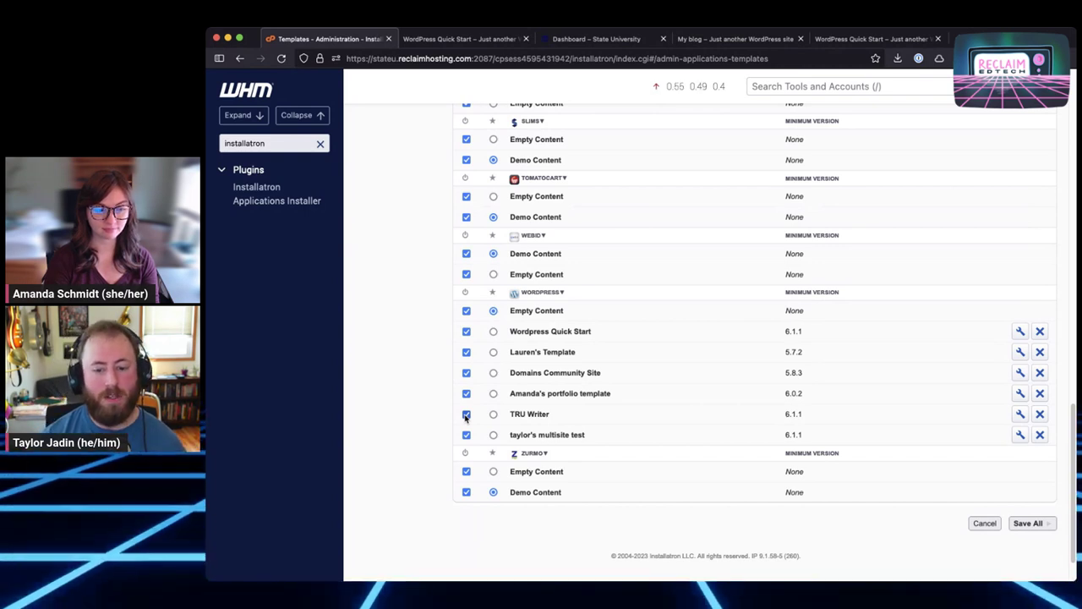
pyautogui.click(465, 413)
pyautogui.click(466, 393)
pyautogui.click(466, 372)
pyautogui.click(466, 352)
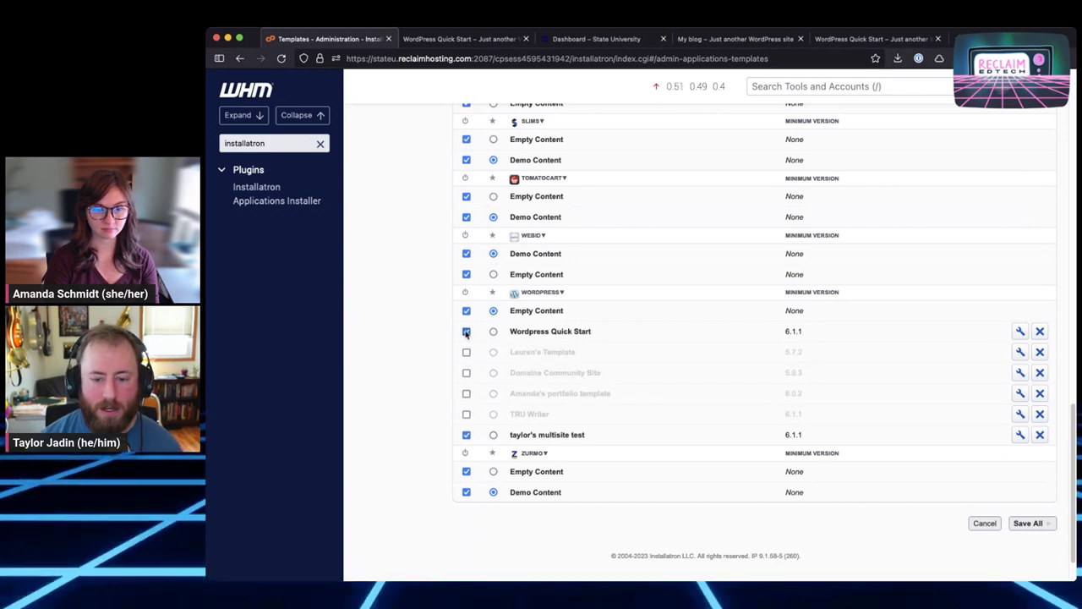
pyautogui.click(466, 331)
pyautogui.click(465, 435)
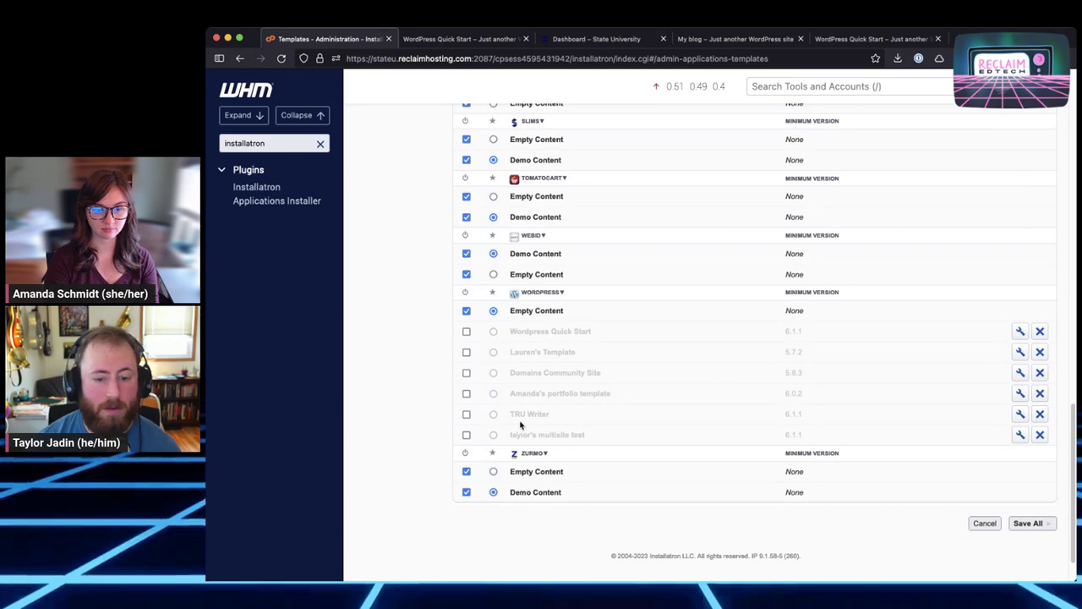
pyautogui.click(466, 332)
pyautogui.click(1028, 522)
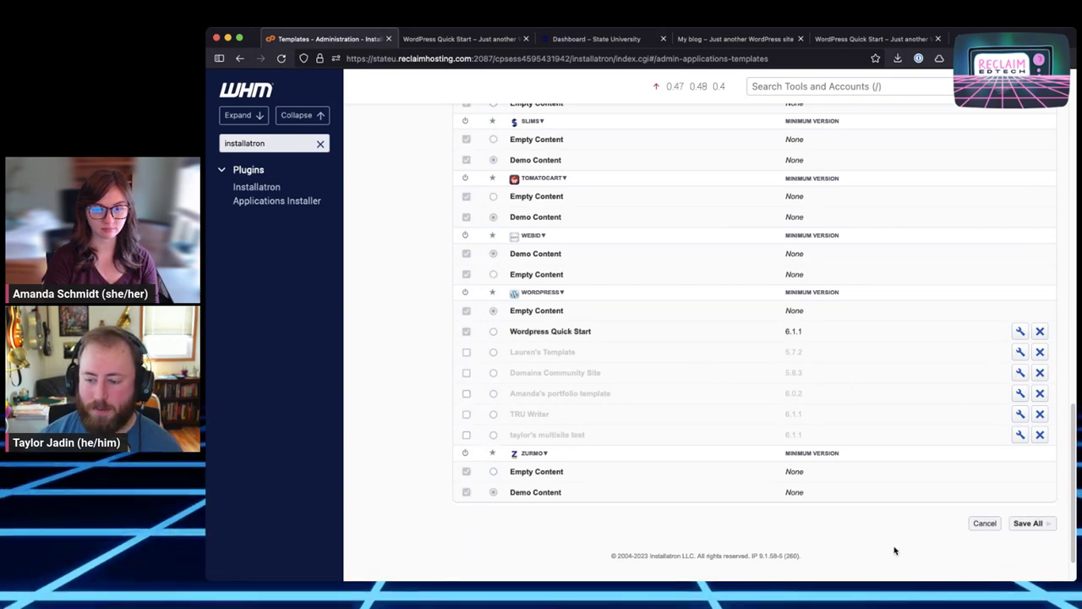
pyautogui.scroll(-15, 736, 530)
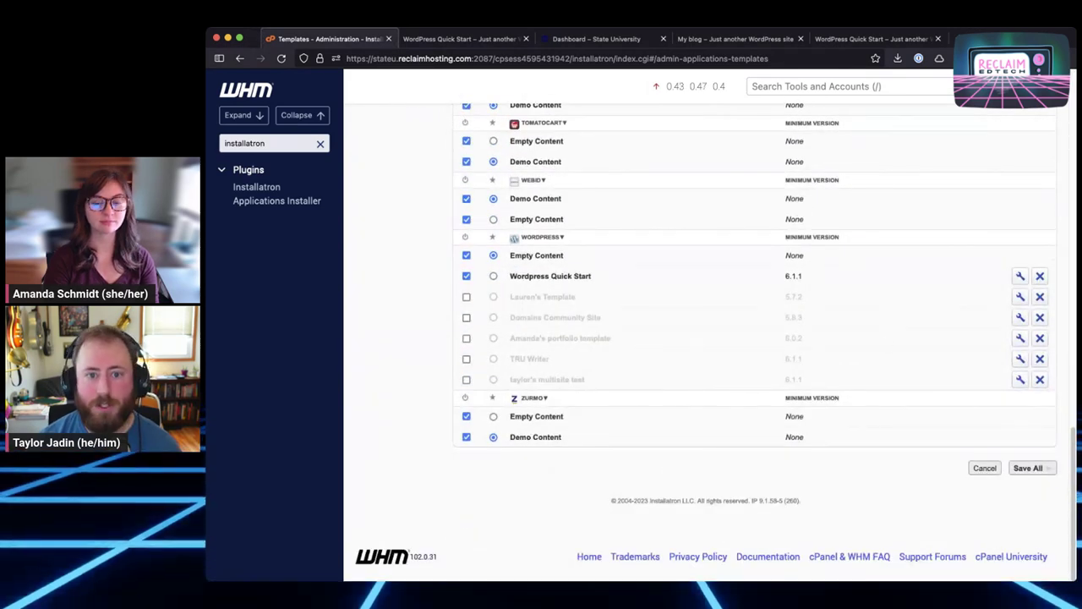
# Bring up a new WordPress installation form in the State University dashboard's cPanel and check its available content options.
pyautogui.click(456, 39)
pyautogui.click(663, 39)
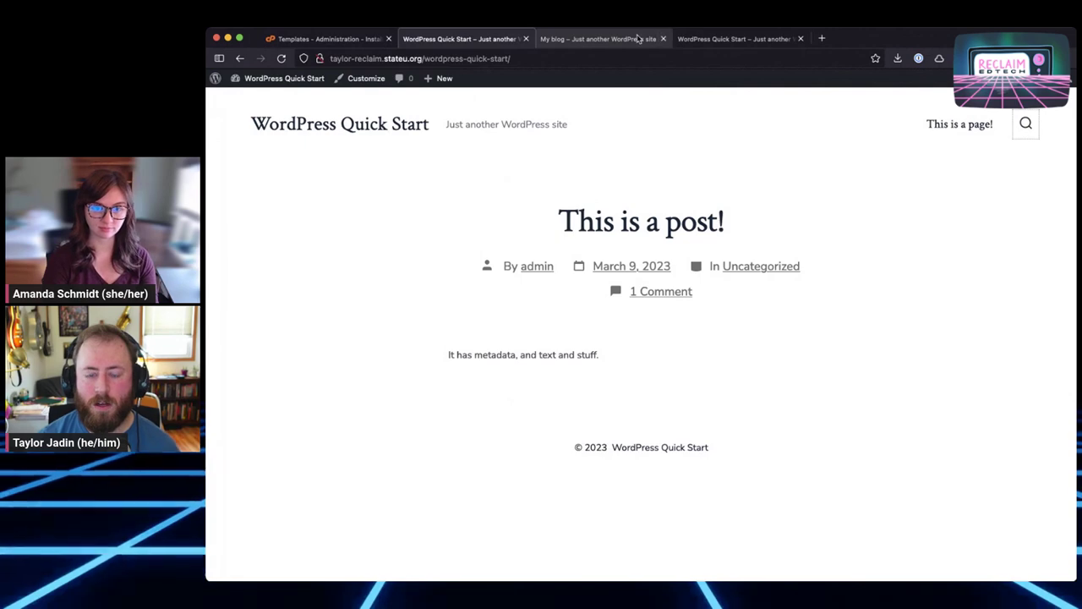
pyautogui.press('super+shift+t')
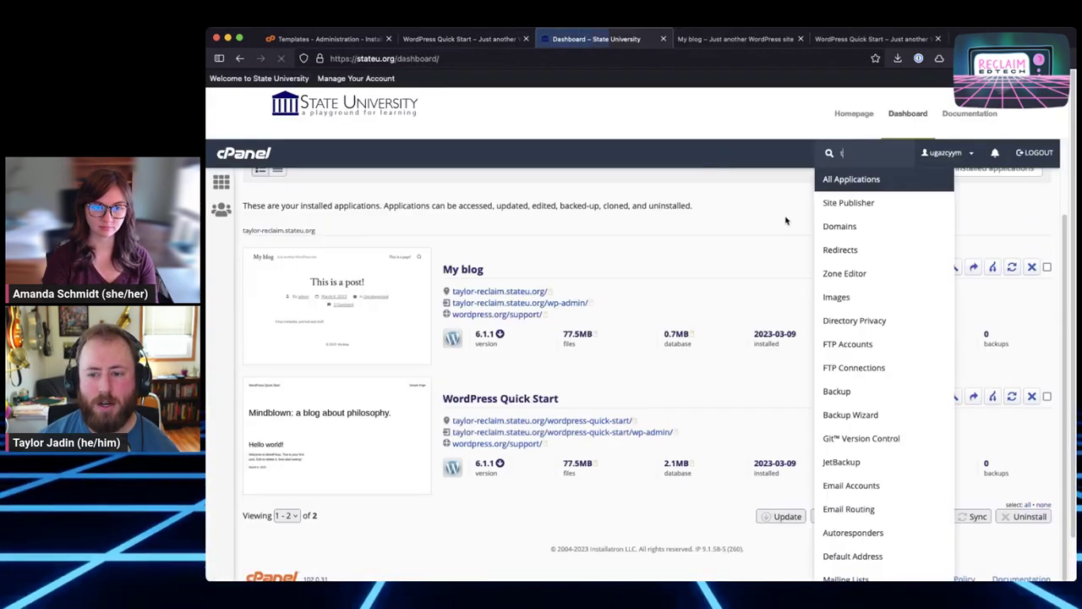
pyautogui.click(218, 181)
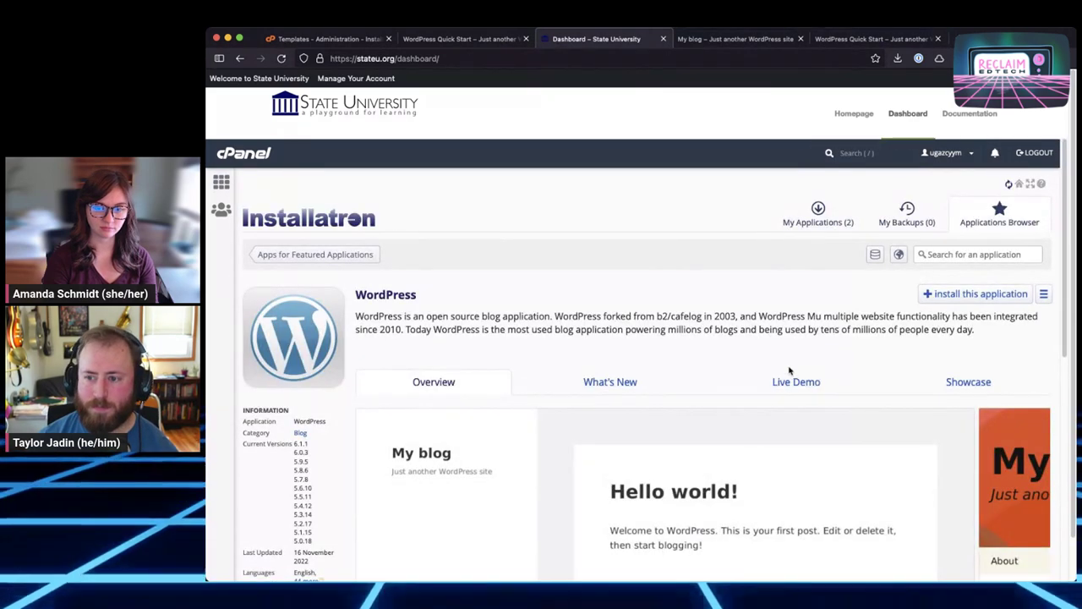
pyautogui.scroll(-5, 785, 367)
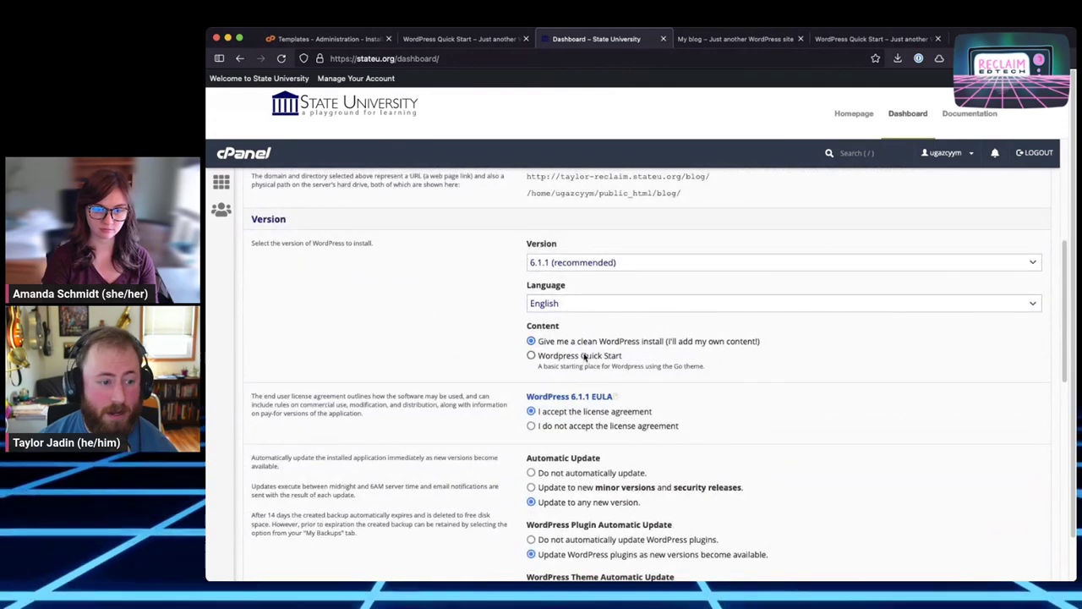
# Switch back to WHM and delete the deactivated multisite test template from the WordPress templates.
pyautogui.press('super+1')
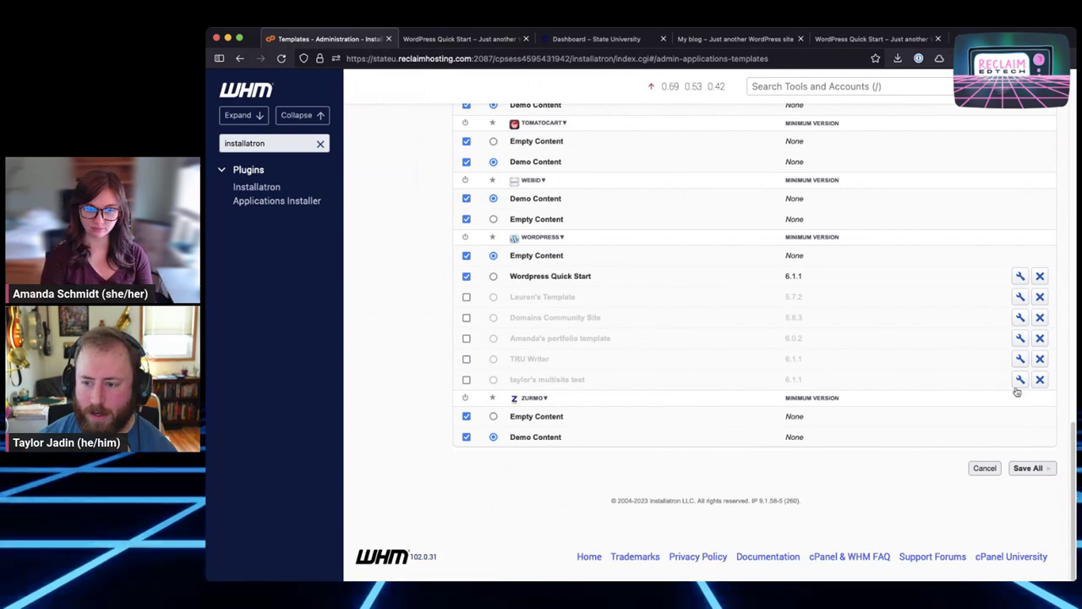
pyautogui.click(1040, 379)
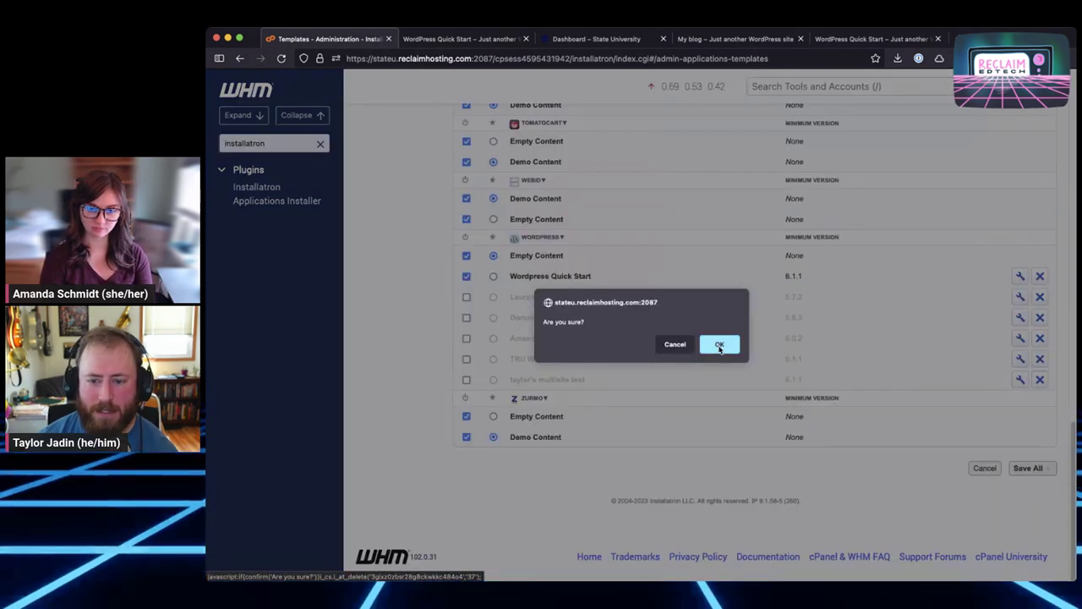
pyautogui.click(719, 347)
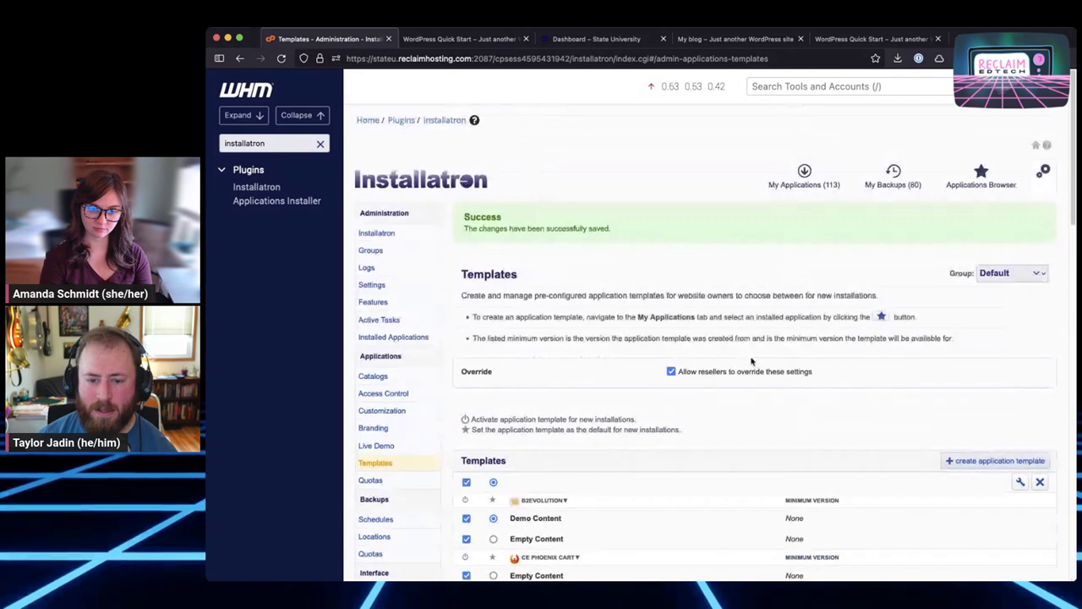
# Open the Wordpress Quick Start template for editing to view its title and description.
pyautogui.scroll(-15, 748, 361)
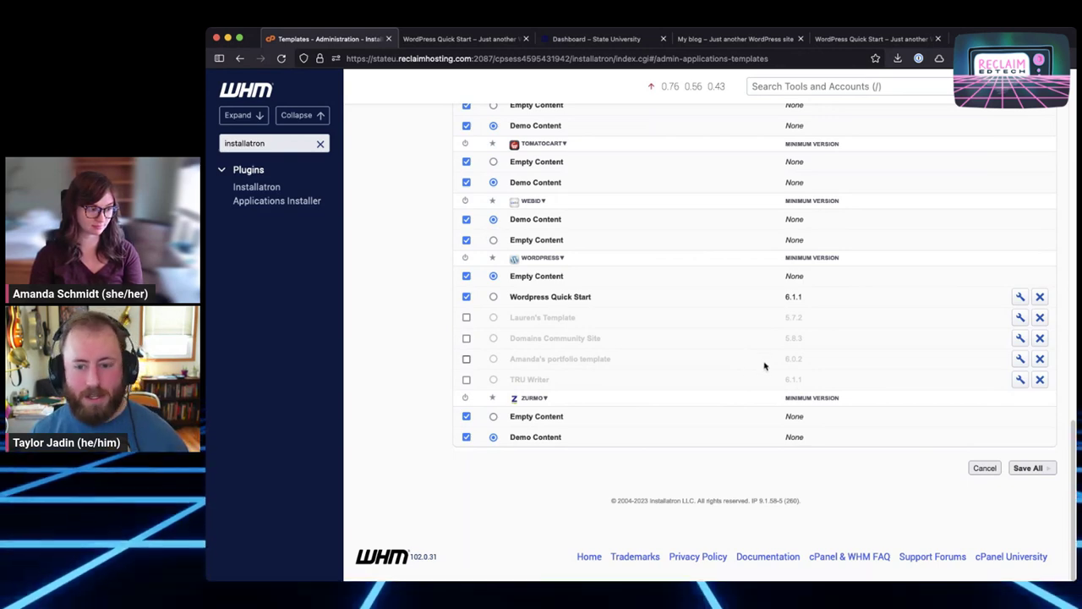
pyautogui.click(1020, 298)
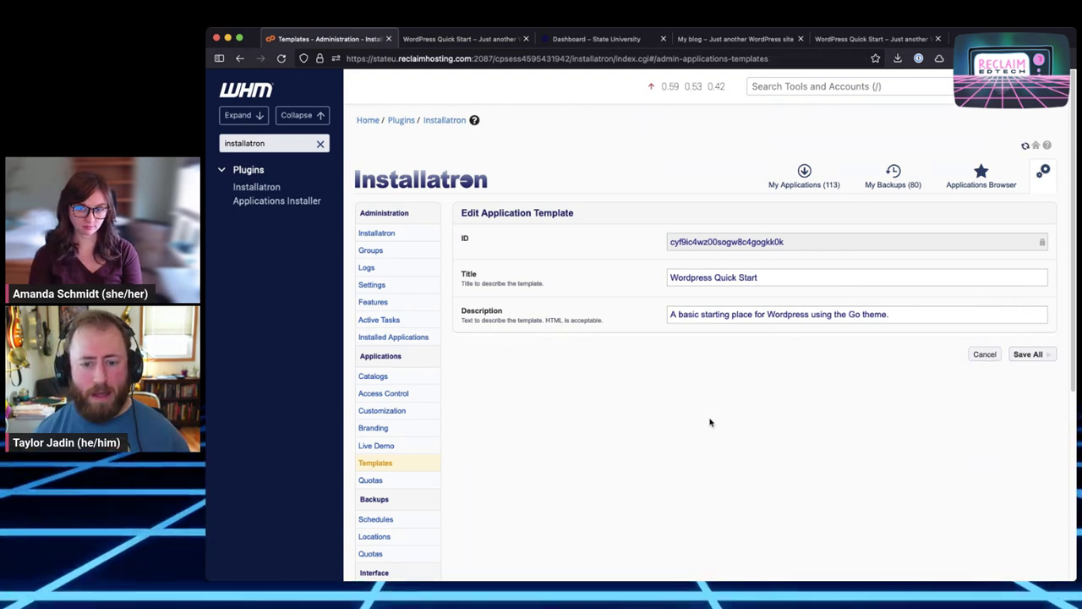
# Close the template editor without changes, then make Wordpress Quick Start the default WordPress template and save.
pyautogui.click(984, 354)
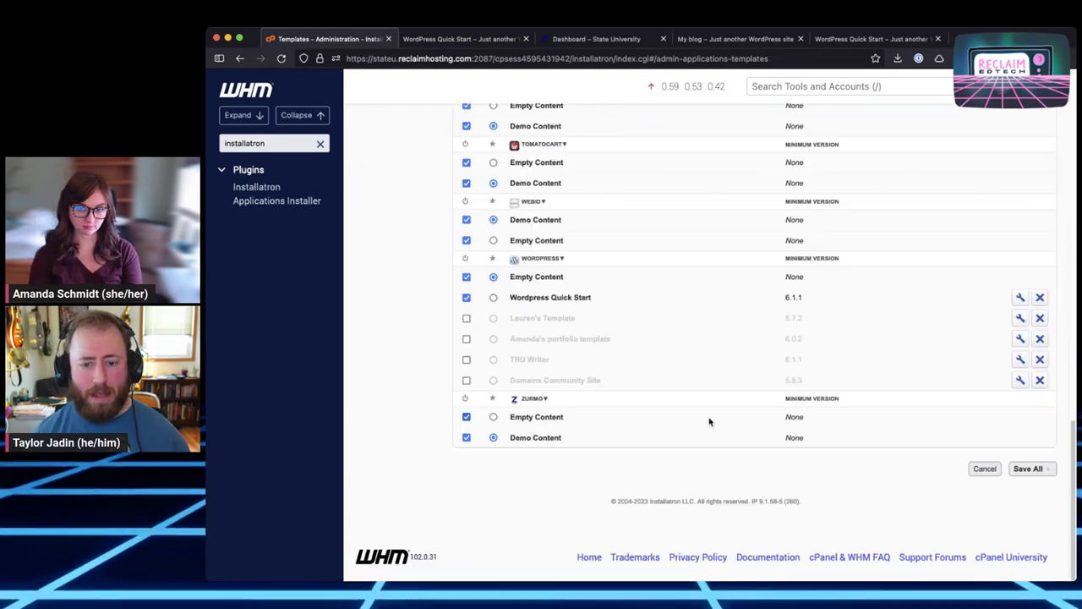
pyautogui.click(494, 298)
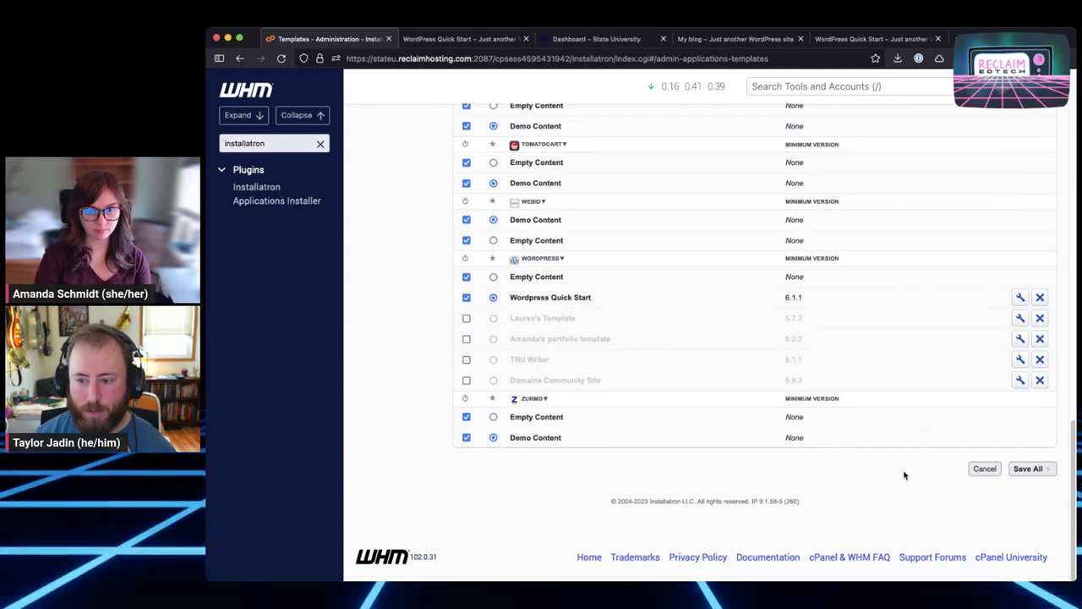
pyautogui.click(1035, 469)
# Reload the State University dashboard and bring up a fresh WordPress installation form in cPanel to check its preselected content option.
pyautogui.click(482, 39)
pyautogui.click(558, 39)
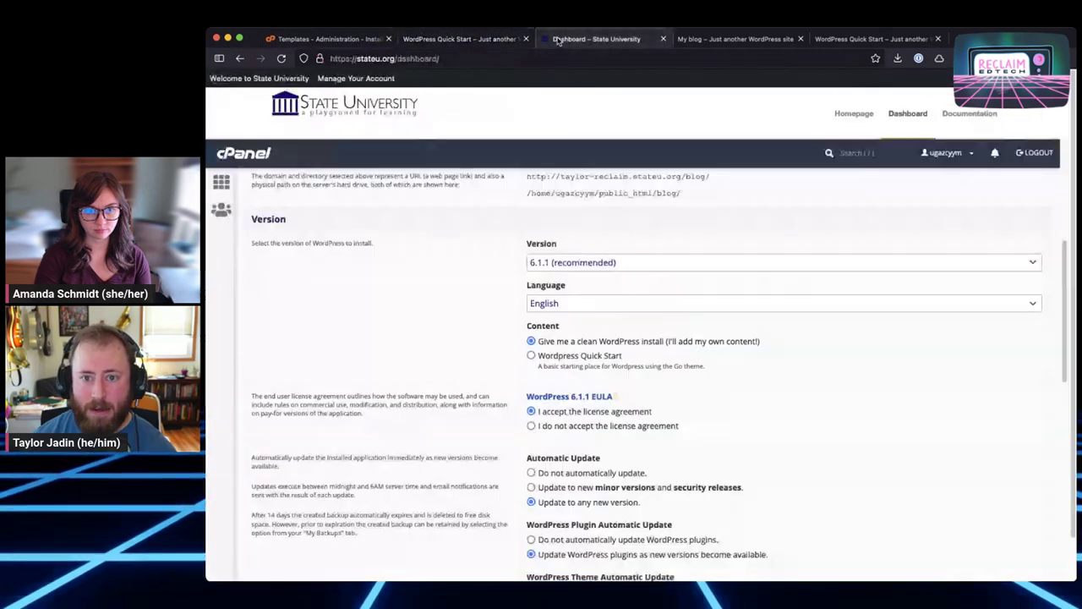
pyautogui.write('tttttttttttttttttttttttttttttttttttttttttttttttttttttttttttttttttttt')
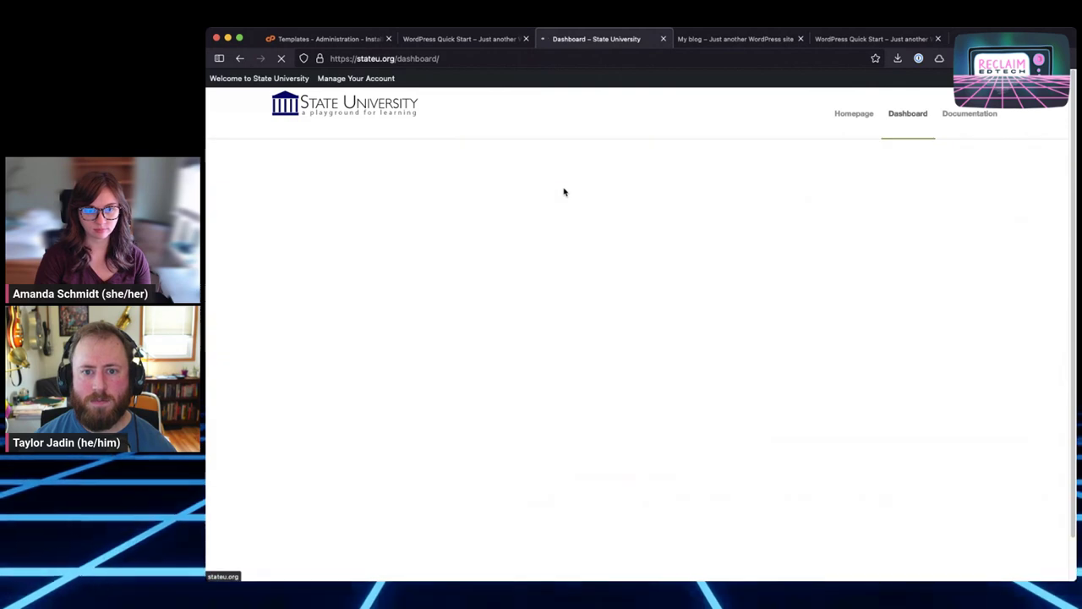
pyautogui.click(308, 245)
pyautogui.click(975, 296)
pyautogui.scroll(-2, 724, 275)
pyautogui.scroll(-3, 724, 275)
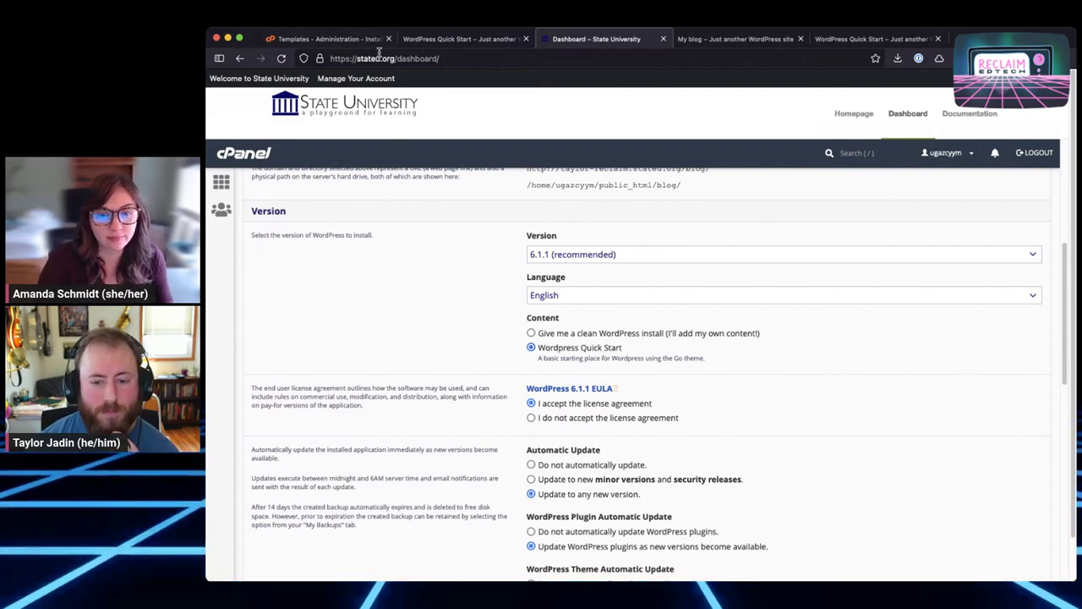
# Alternate the installation's content choice between the clean WordPress install and Wordpress Quick Start, ending on Wordpress Quick Start.
pyautogui.click(583, 334)
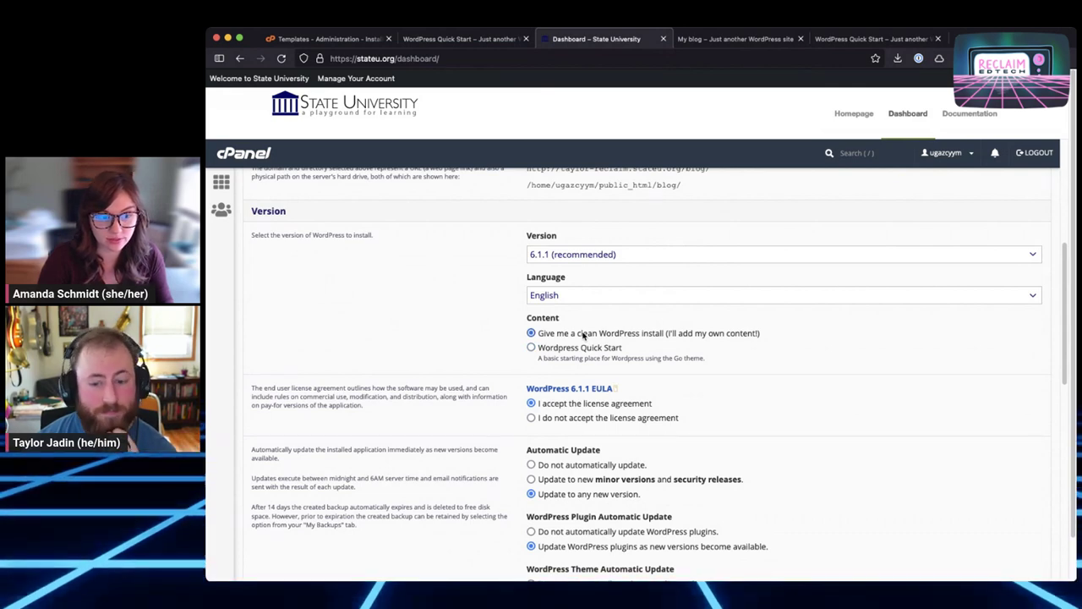
pyautogui.click(582, 348)
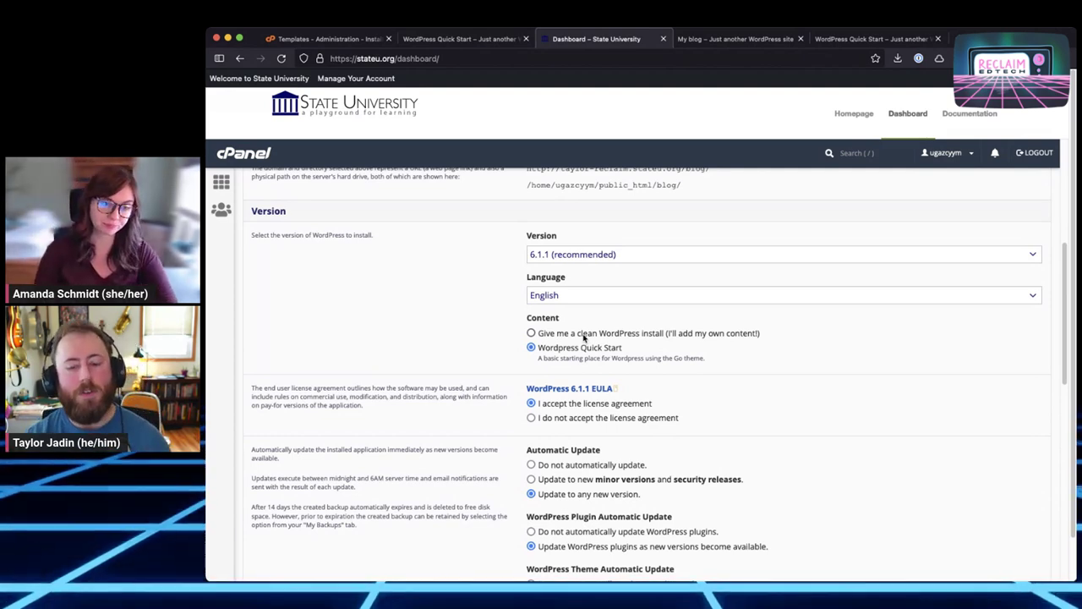
pyautogui.click(582, 334)
pyautogui.click(578, 349)
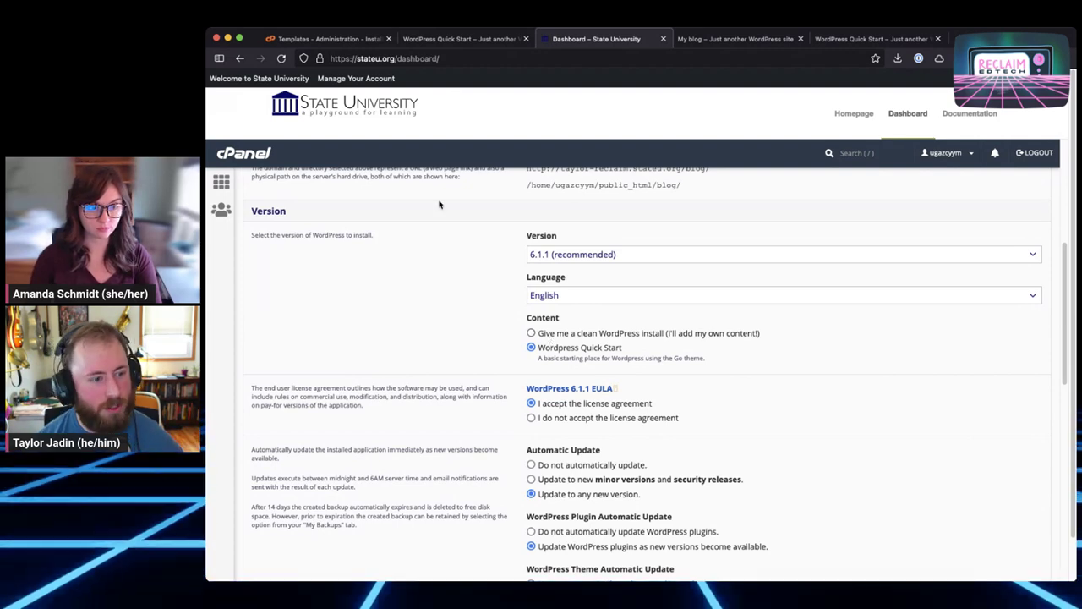
# Return to WHM's Installatron templates, set Empty Content as the default for WordPress, save the changes and review the WordPress entries.
pyautogui.hotkey('ctrl', 'shift', 'Tab')
pyautogui.hotkey('ctrl', 'shift', 'Tab')
pyautogui.scroll(-15, 561, 355)
pyautogui.click(493, 275)
pyautogui.click(1043, 467)
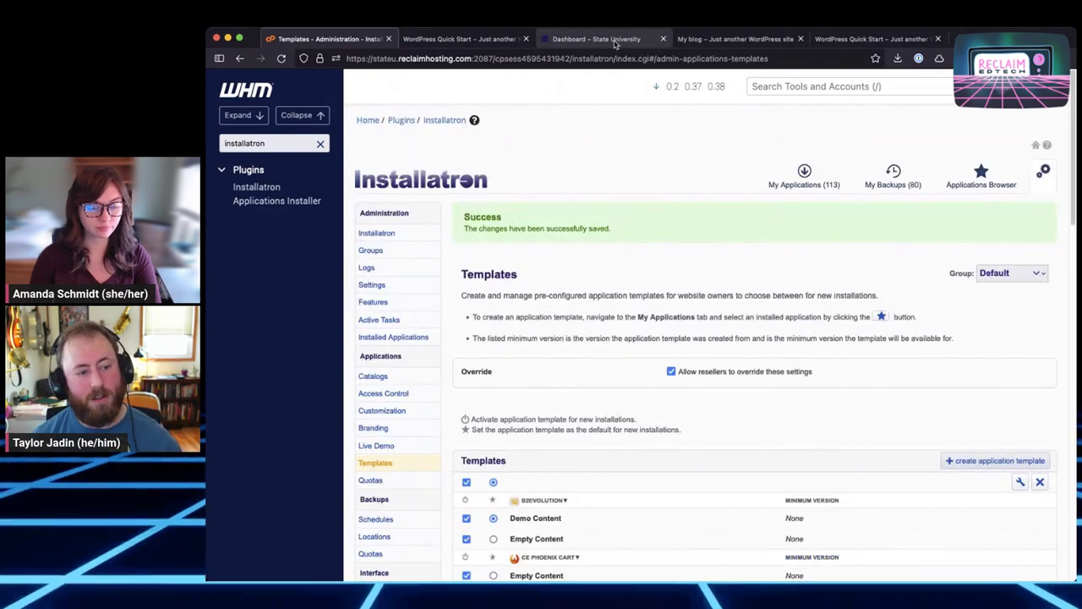
pyautogui.scroll(-15, 667, 346)
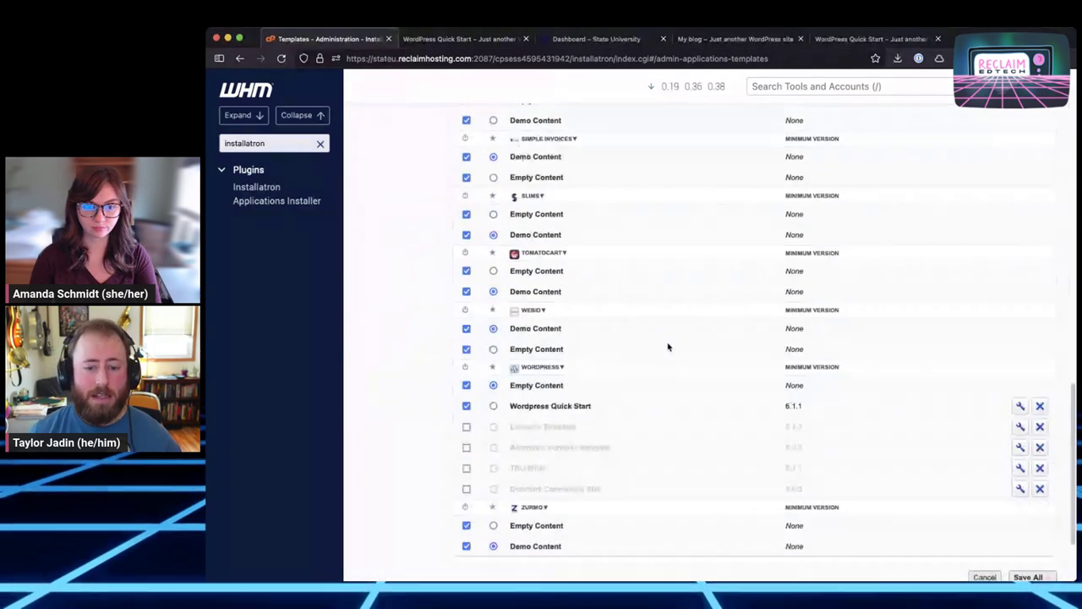